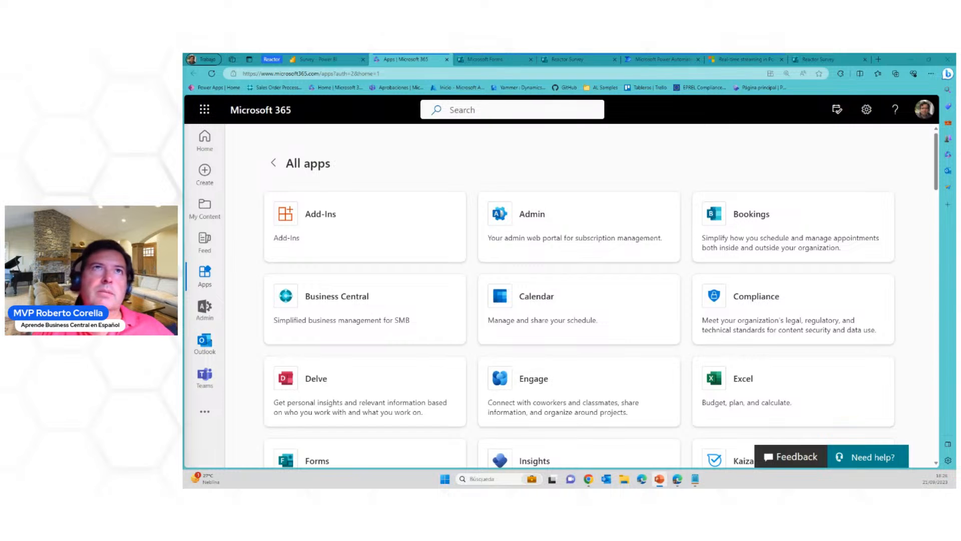
Switch to the Power BI page in the browser and go to app.powerbi.com
left_click(324, 60)
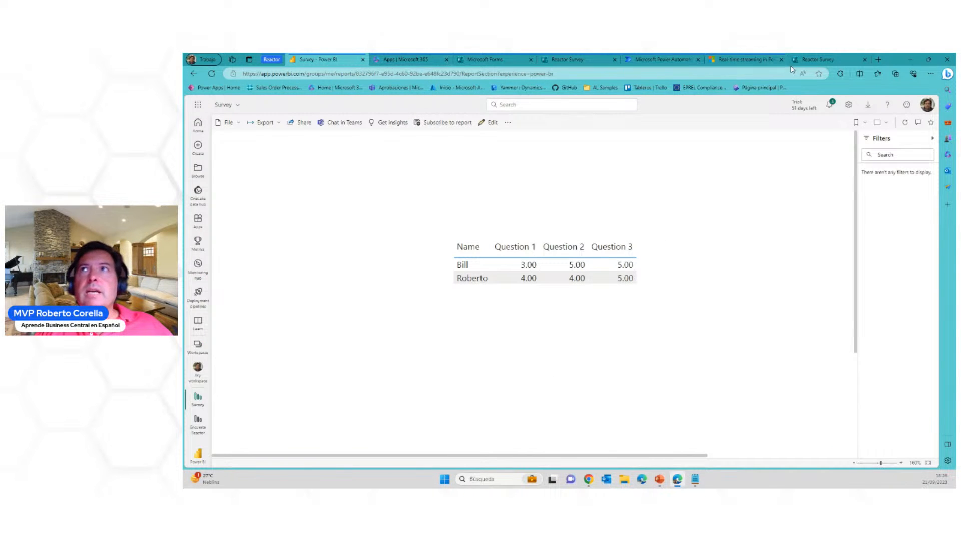
left_click(524, 72)
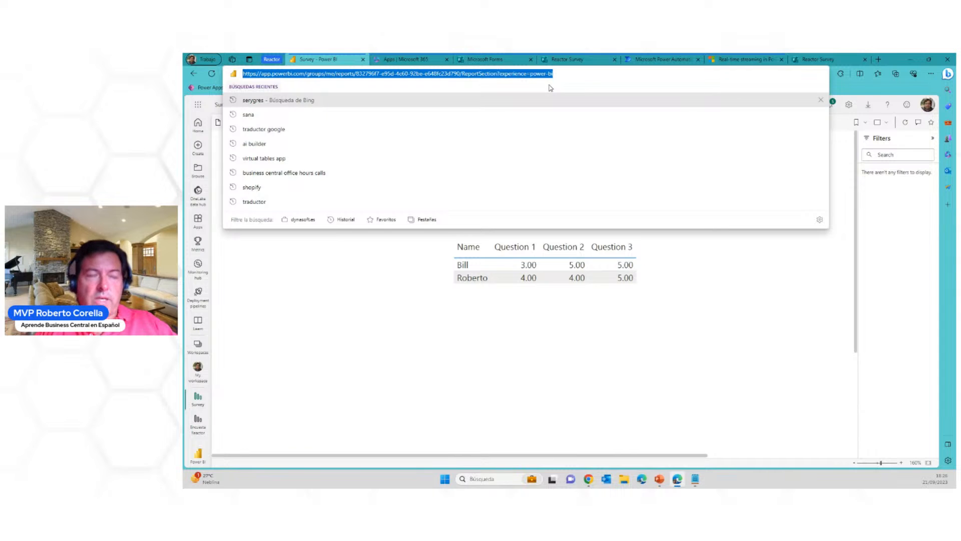
type("app.powerbicom")
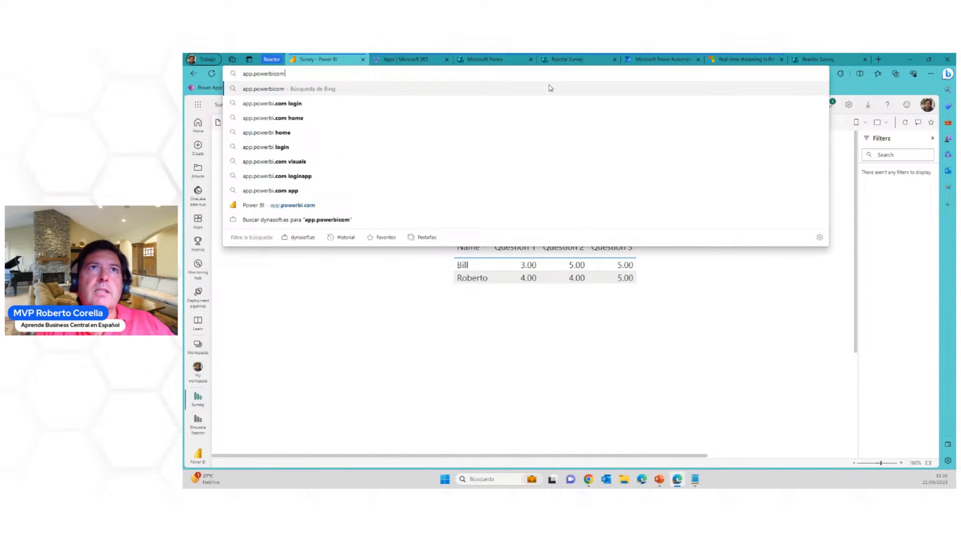
key("Return")
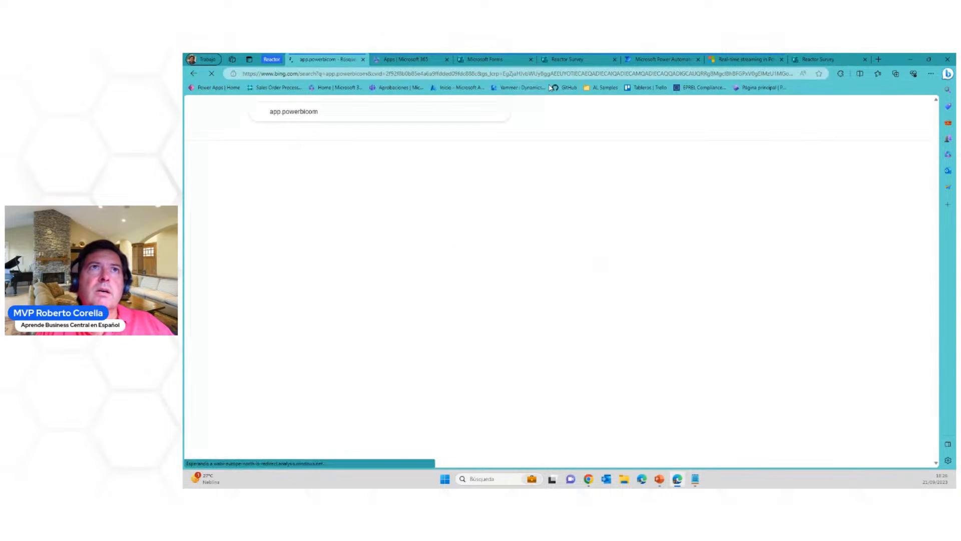
left_click(461, 77)
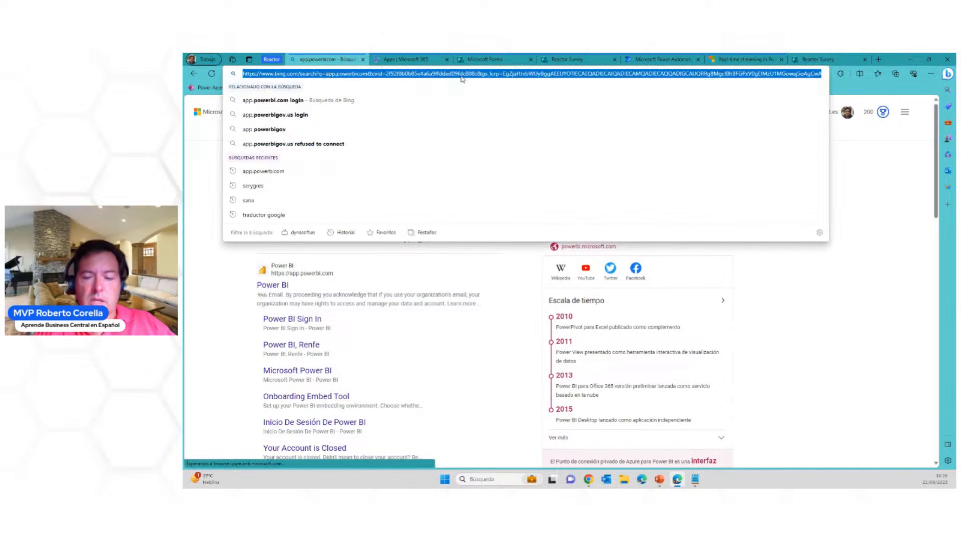
type("app.powerbi.com")
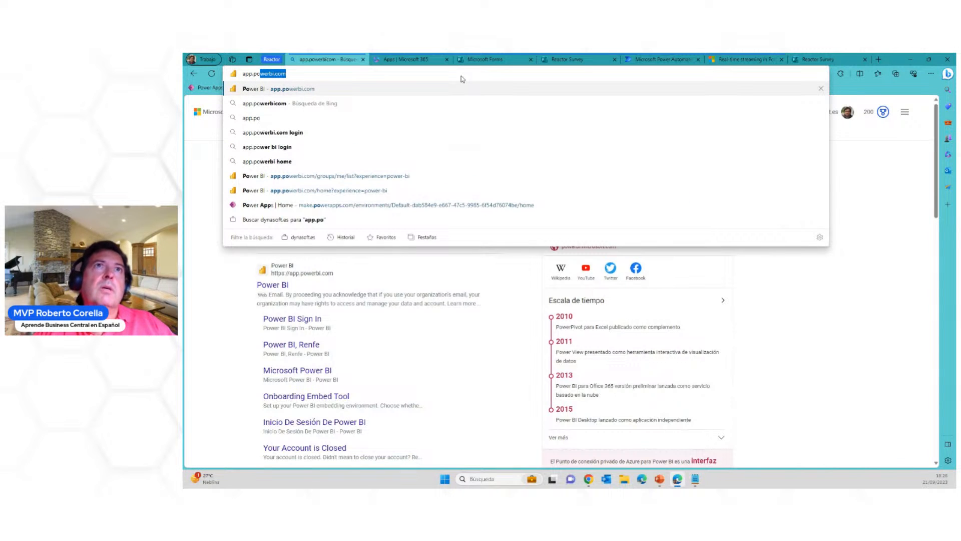
key("Return")
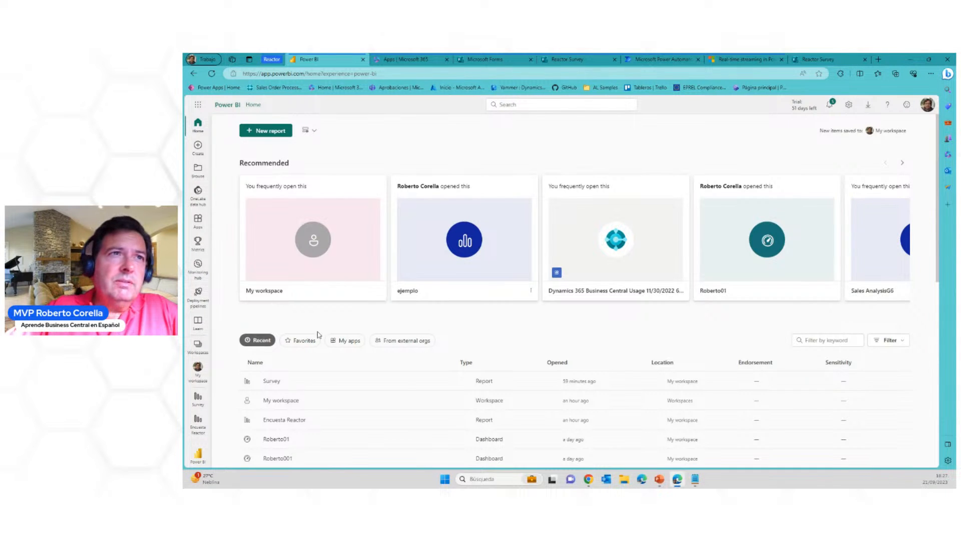
Look over the available workspaces and the account's licence and trial details
left_click(195, 346)
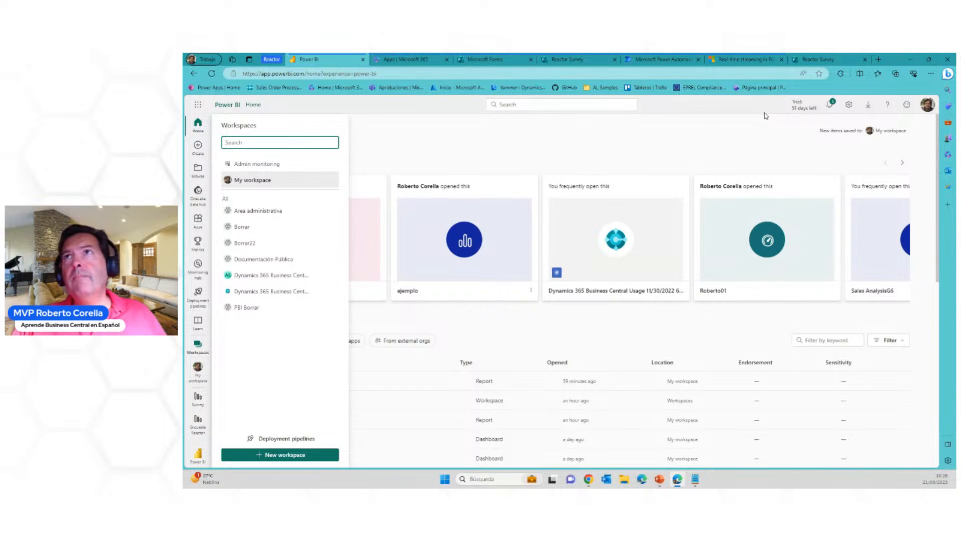
left_click(926, 108)
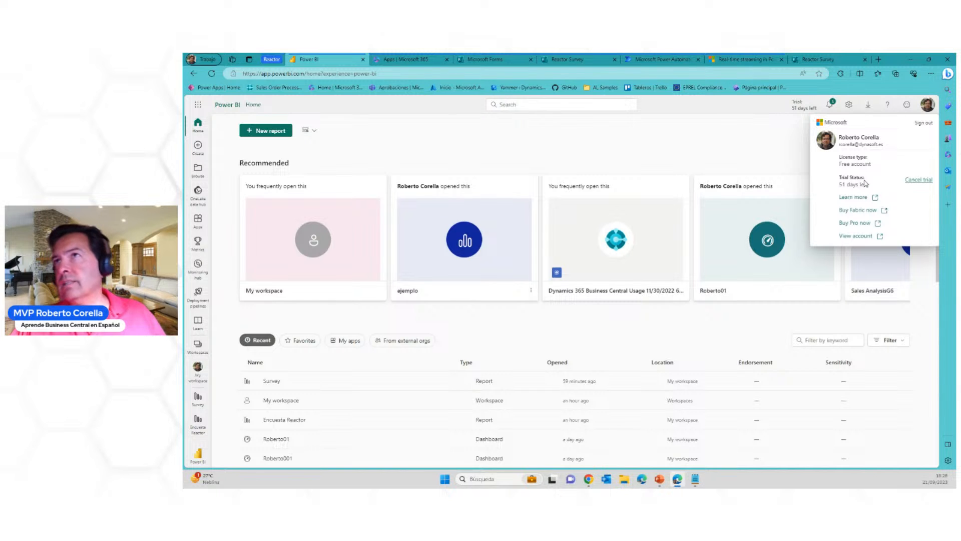
left_click(789, 142)
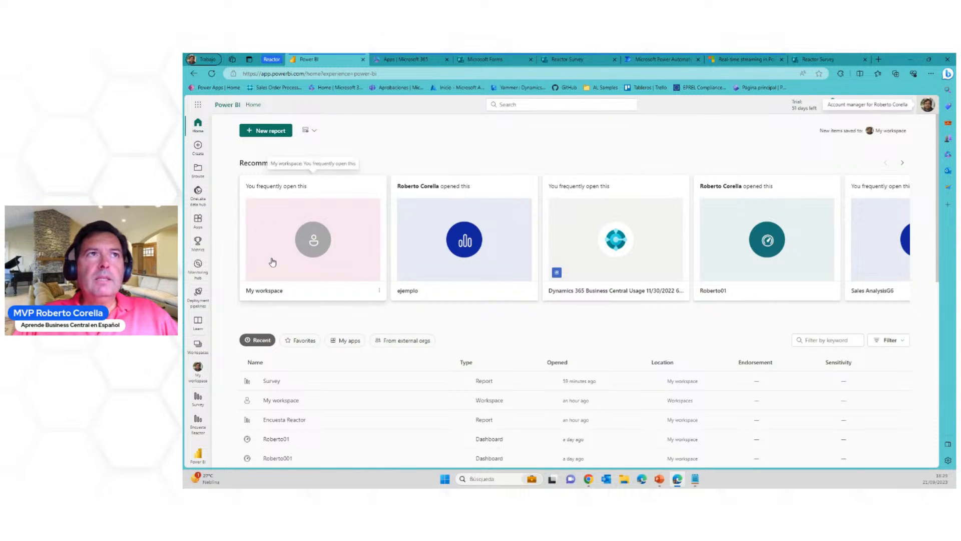
Open the catalogue of installable Power BI apps and browse the apps on offer
left_click(198, 220)
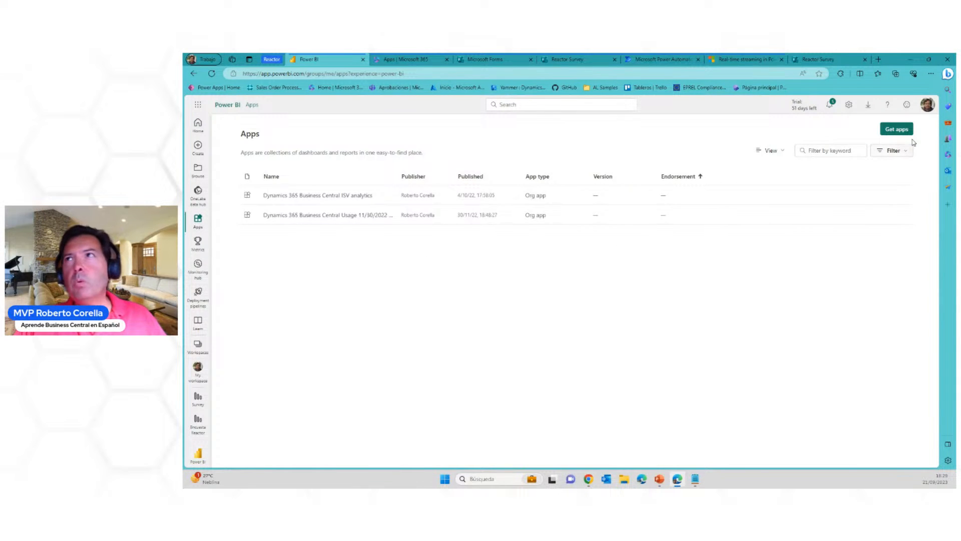
left_click(901, 131)
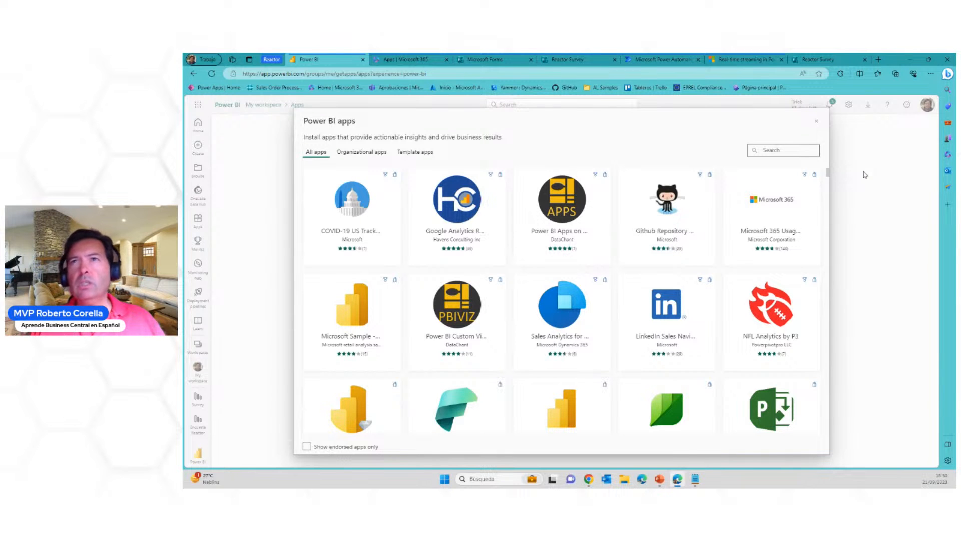
scroll(617, 255, "down", 3)
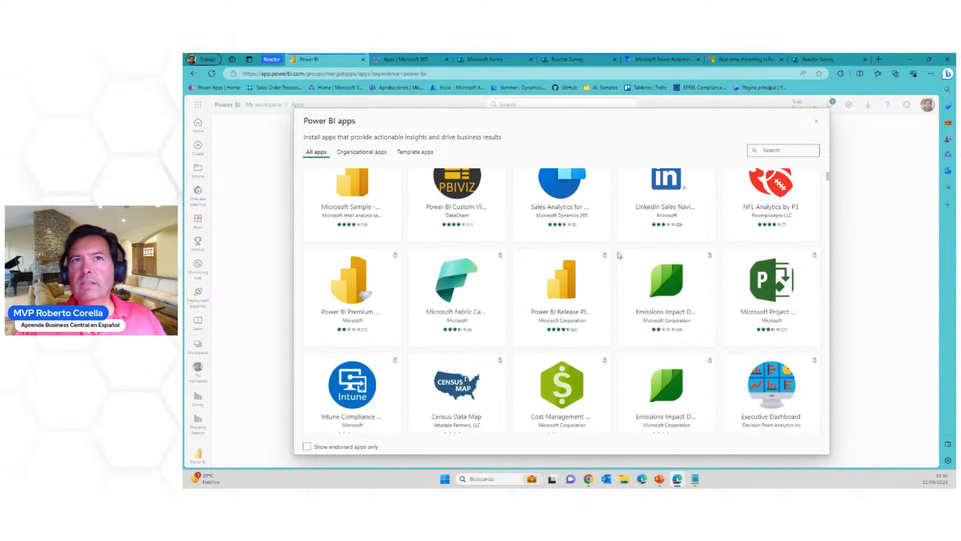
scroll(619, 255, "down", 8)
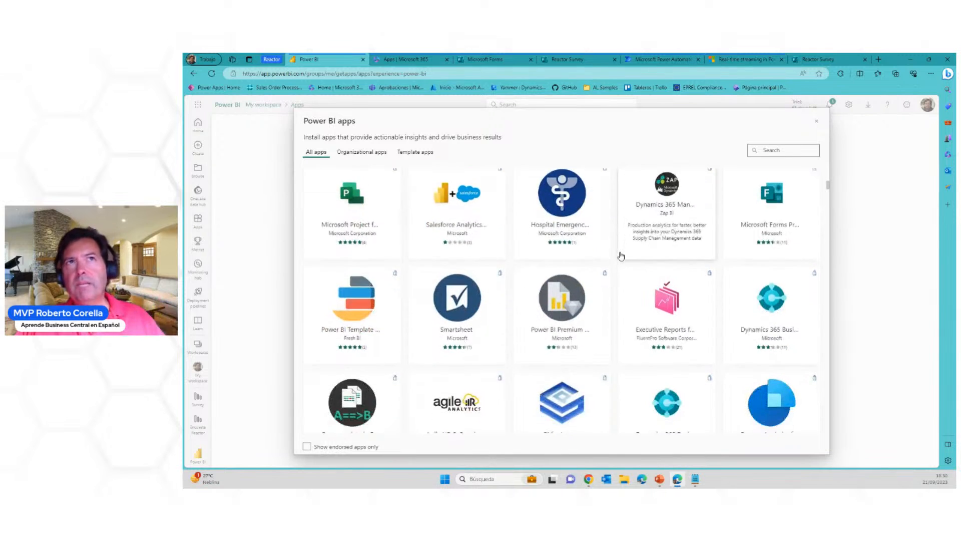
scroll(621, 256, "down", 1)
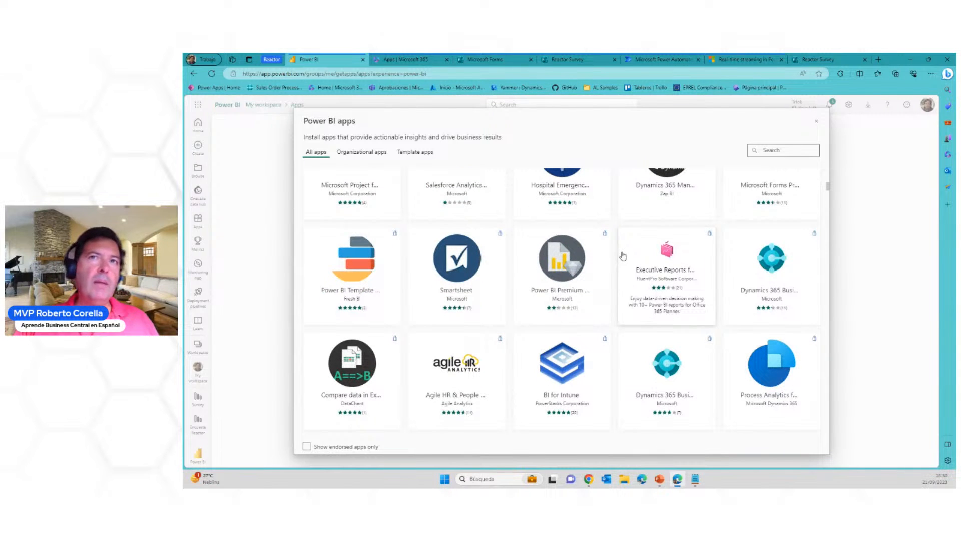
scroll(623, 256, "down", 3)
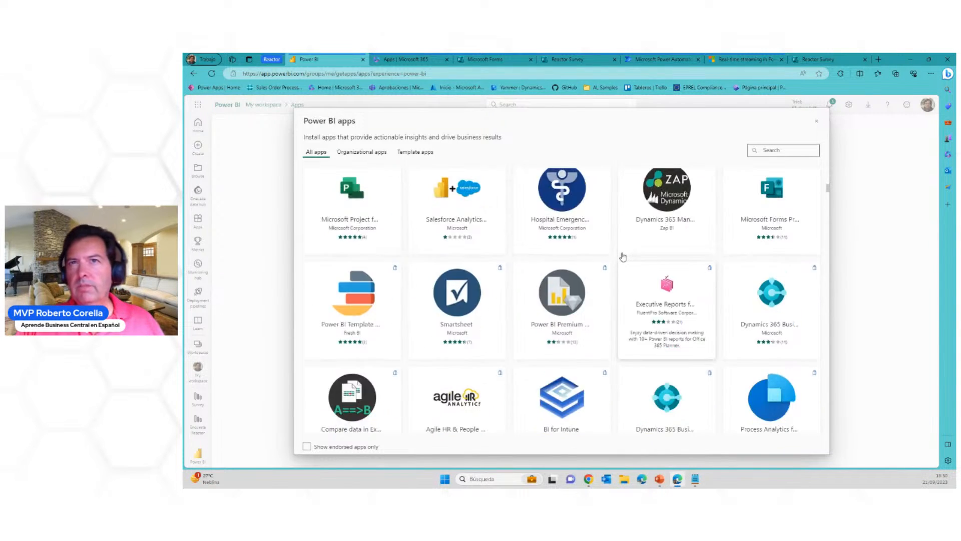
scroll(623, 256, "up", 1)
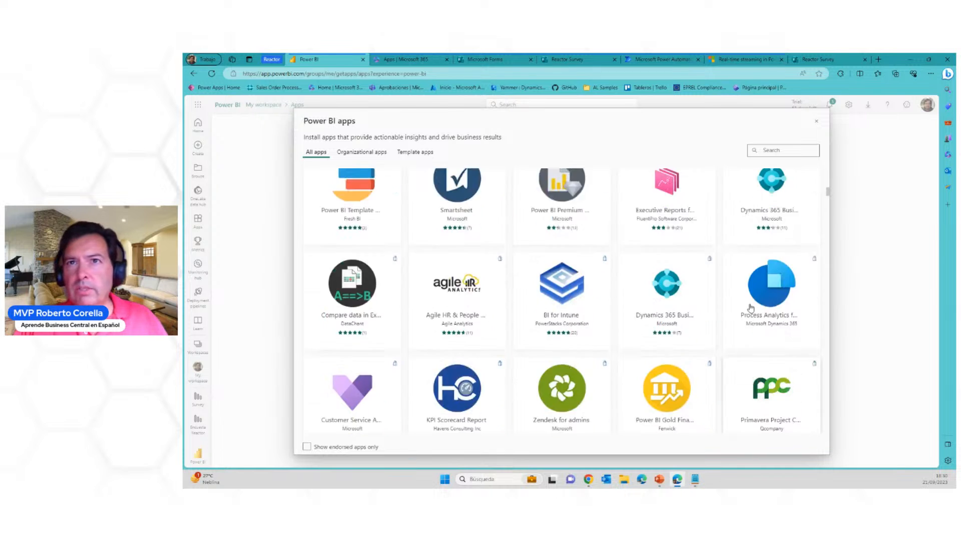
scroll(651, 240, "down", 2)
scroll(703, 202, "up", 5)
scroll(703, 202, "up", 2)
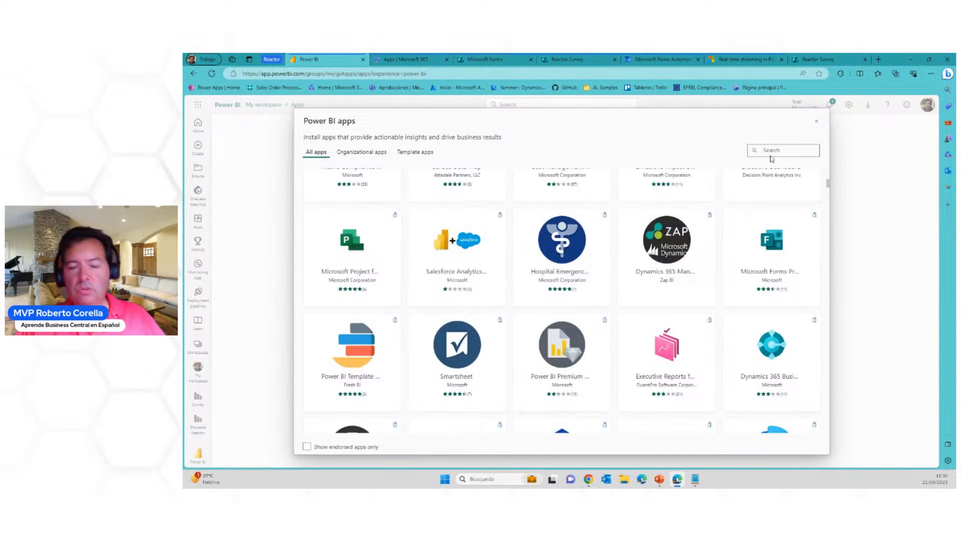
Search the app catalogue for "googl"
type("goo")
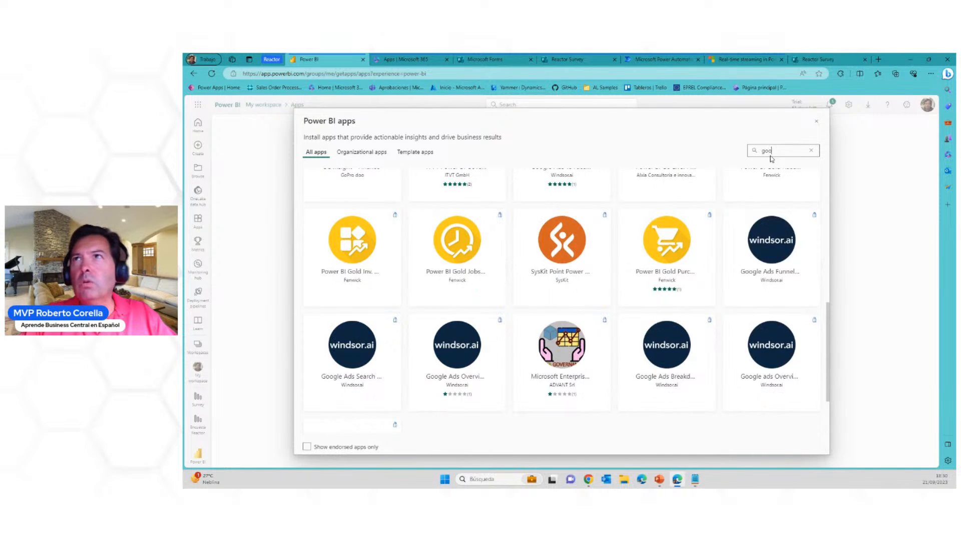
key("BackSpace")
key("BackSpace")
key("BackSpace")
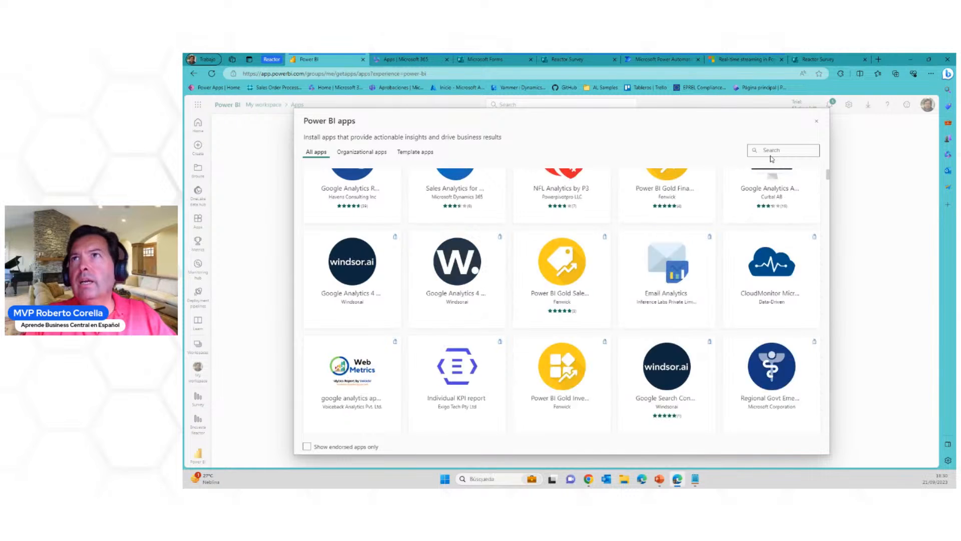
type("g")
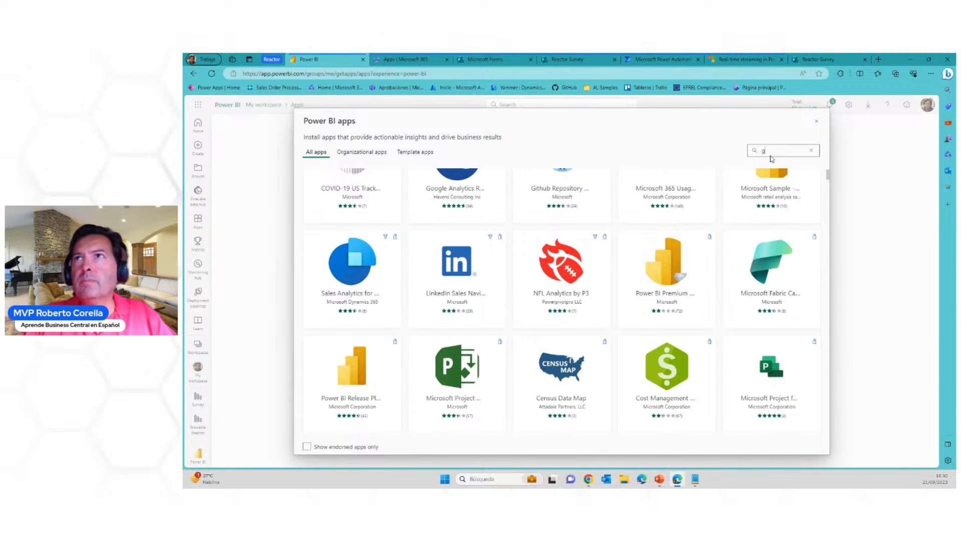
type("oogl")
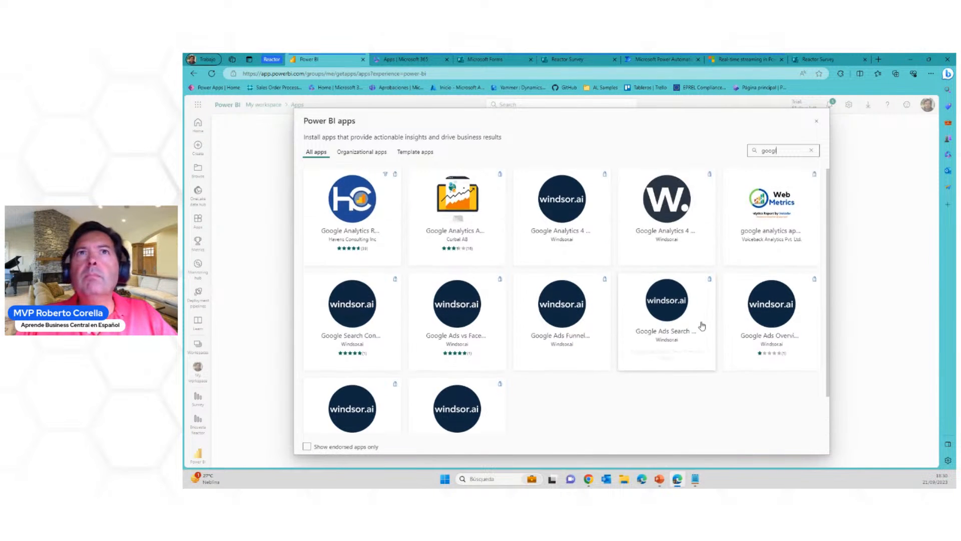
Examine the preview images of the Google Analytics App by Curbal, and close the app catalogue
left_click(466, 225)
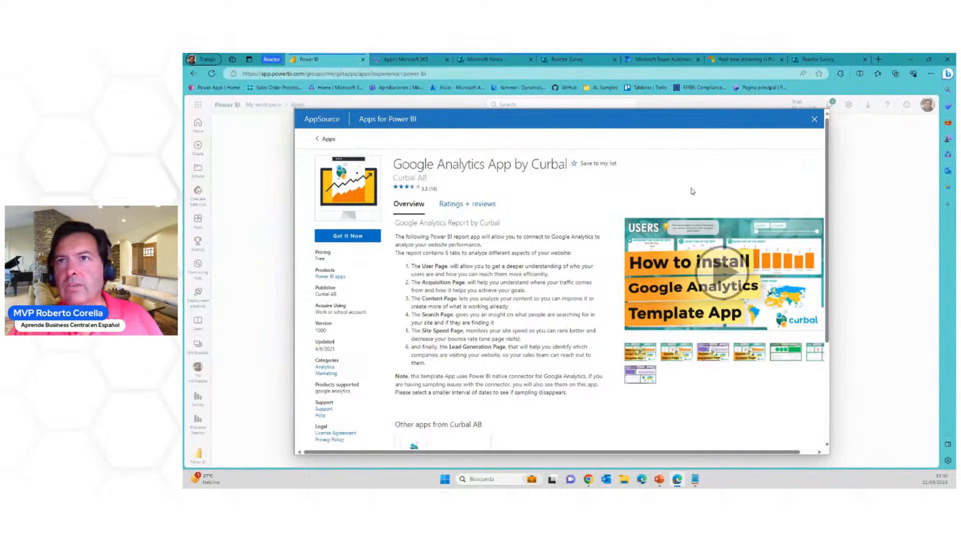
left_click(785, 356)
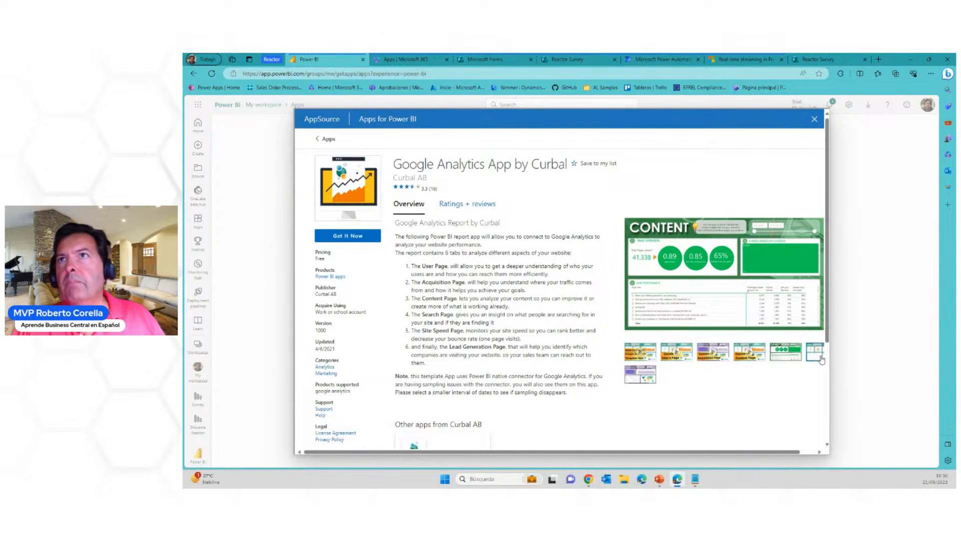
left_click(814, 357)
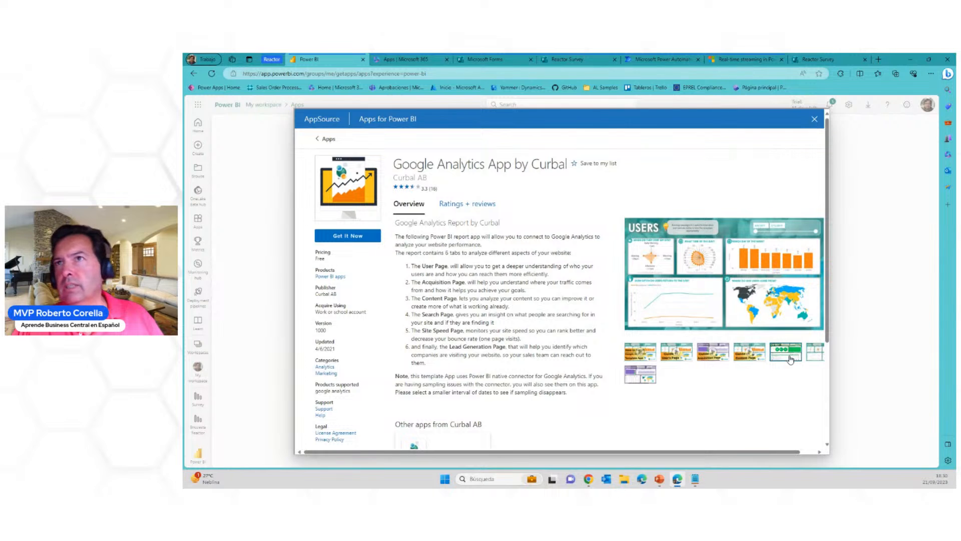
left_click(751, 358)
left_click(721, 361)
left_click(684, 361)
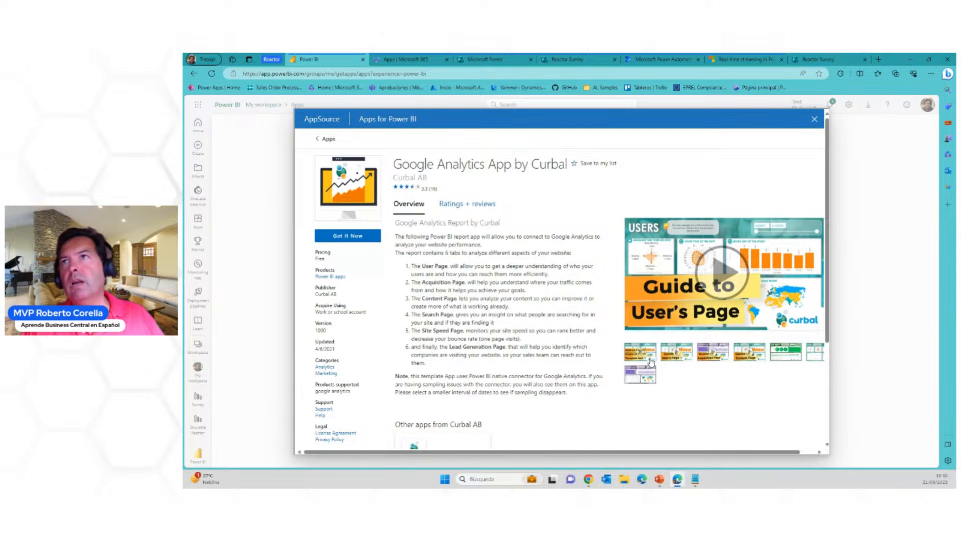
left_click(815, 122)
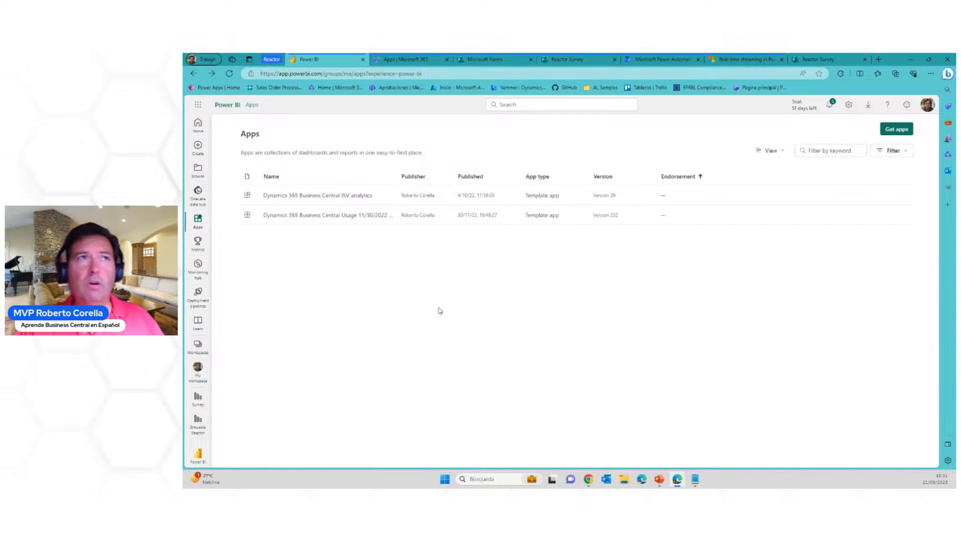
In My workspace, examine the types of the two items named aprende and open the aprende report
left_click(199, 353)
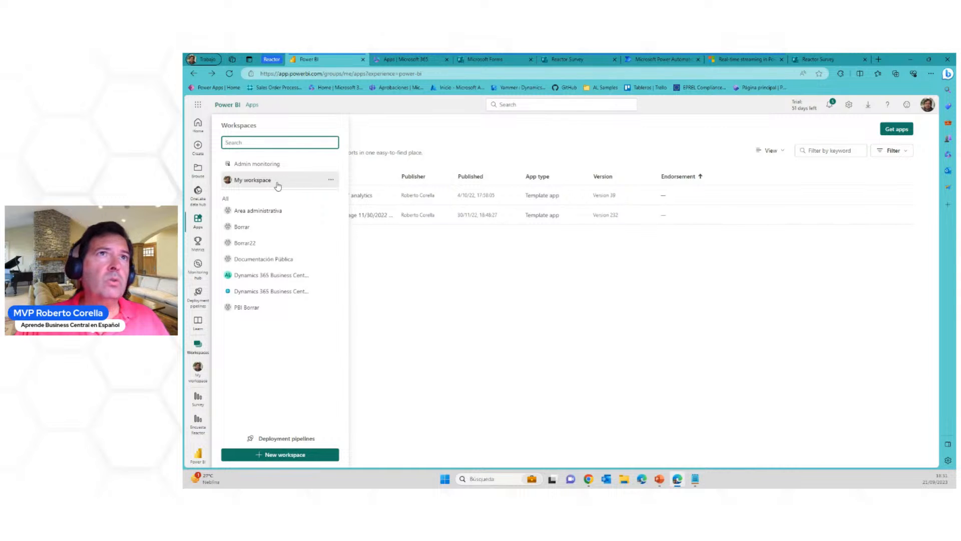
left_click(260, 180)
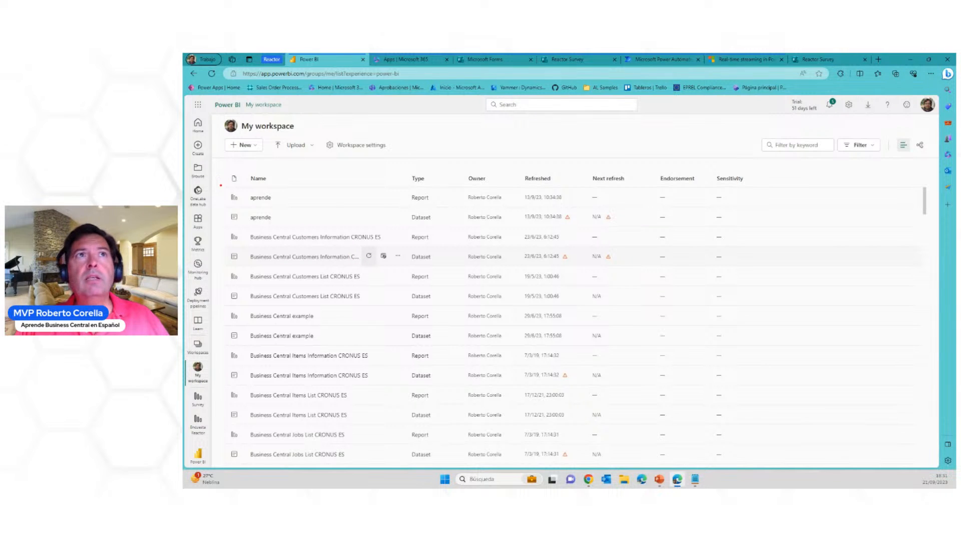
mouse_move(220, 185)
left_mouse_down()
mouse_move(378, 230)
mouse_move(452, 230)
left_mouse_up()
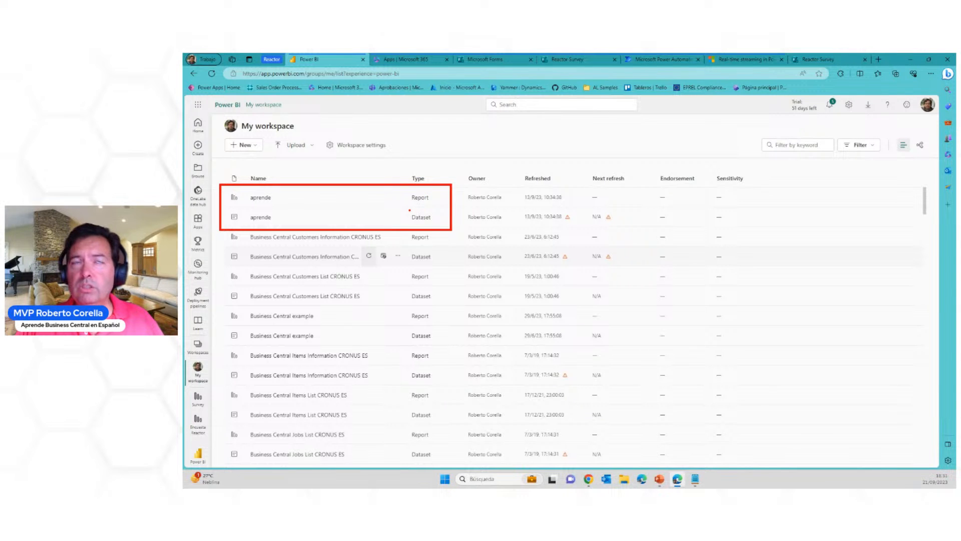
mouse_move(408, 211)
left_mouse_down()
mouse_move(420, 228)
mouse_move(414, 189)
left_mouse_up()
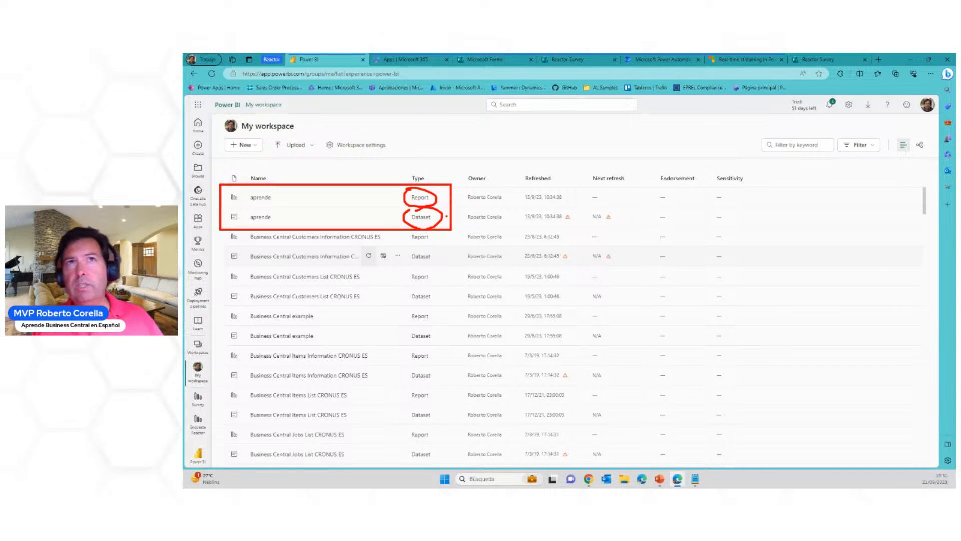
key("Escape")
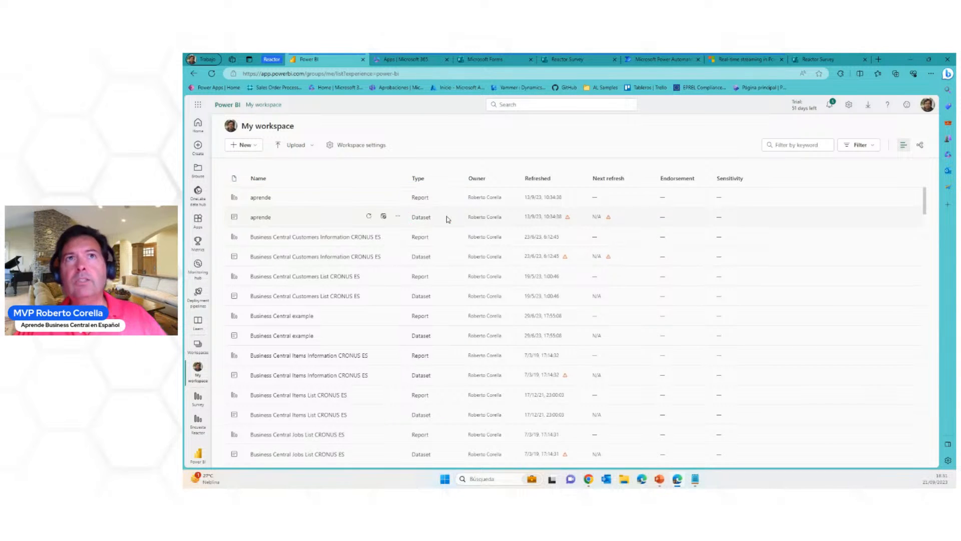
left_click(261, 199)
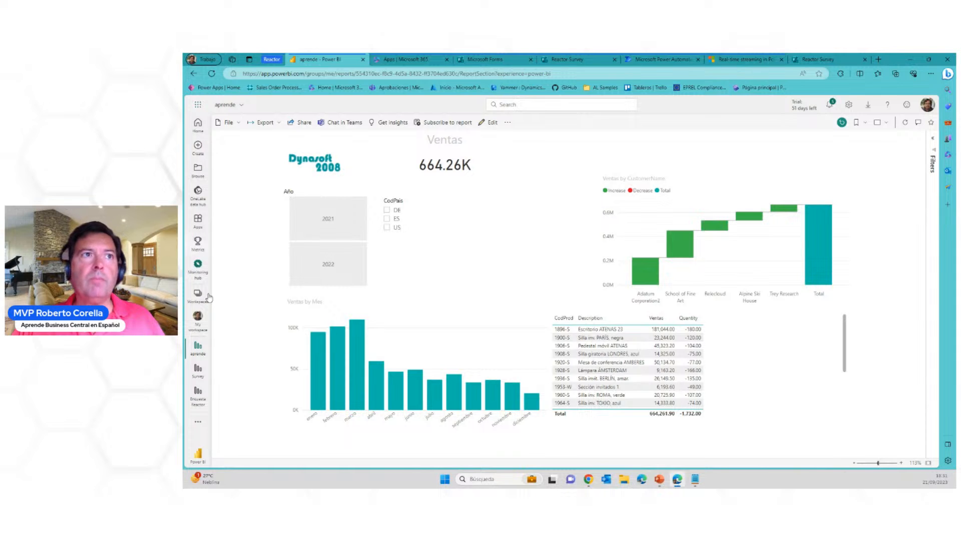
Start a new streaming dataset in My workspace with API as its source and name it Survey 21
left_click(198, 317)
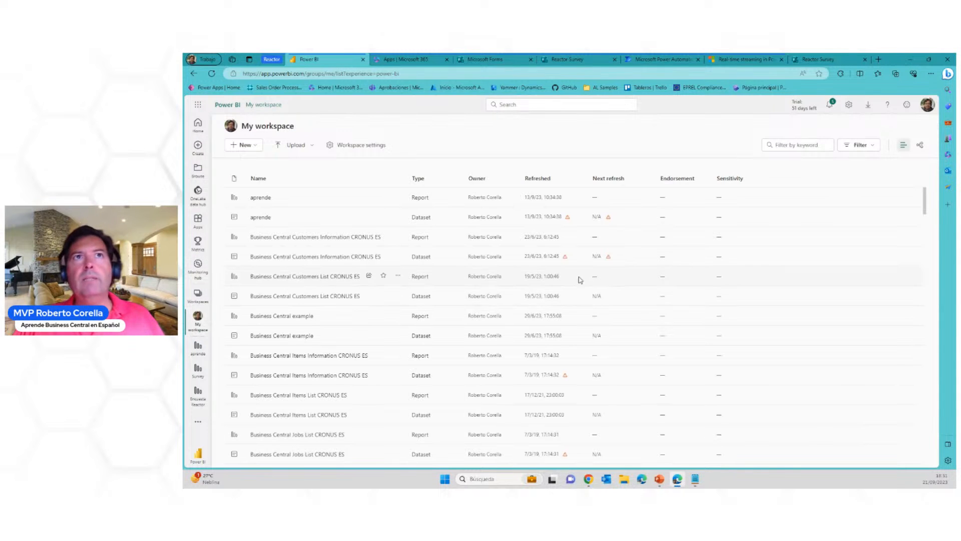
left_click(256, 147)
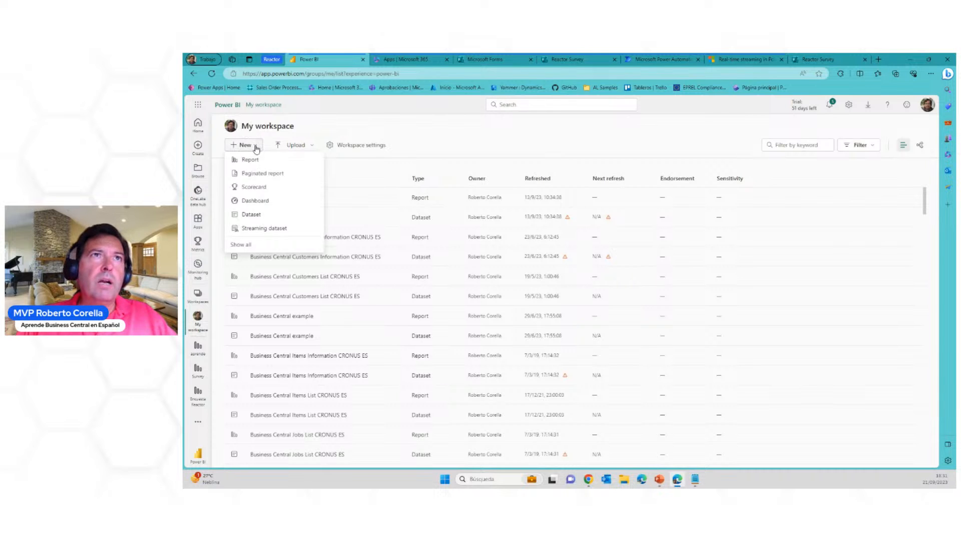
left_click(288, 230)
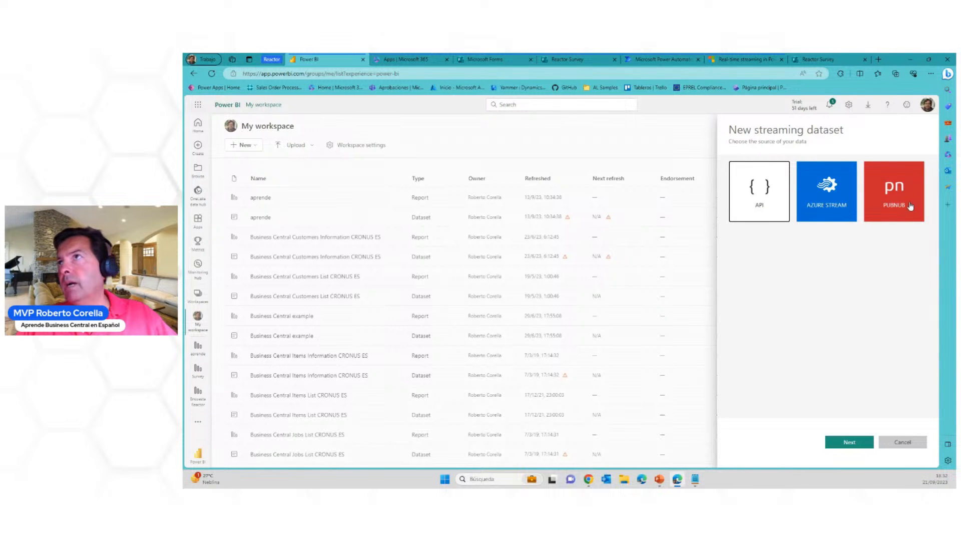
left_click(857, 442)
left_click(801, 205)
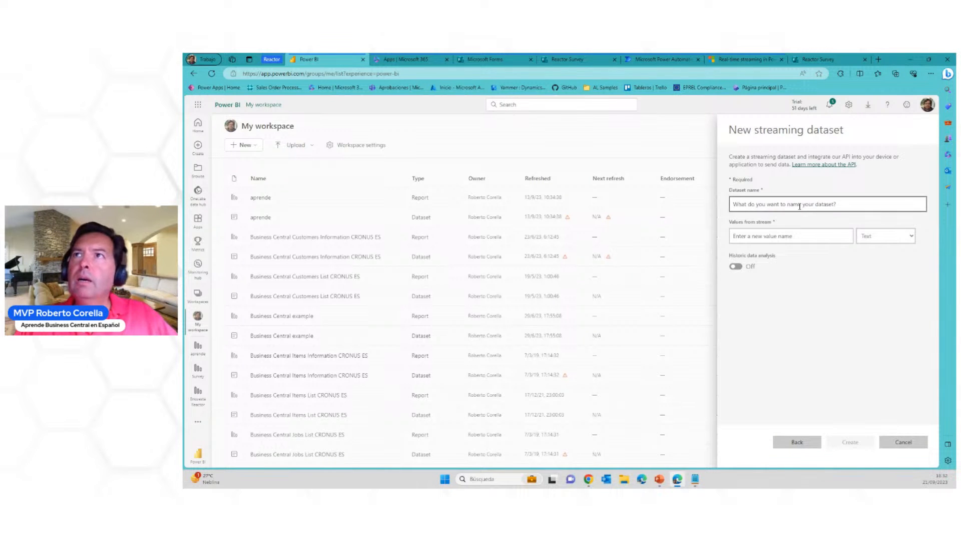
type("Sur")
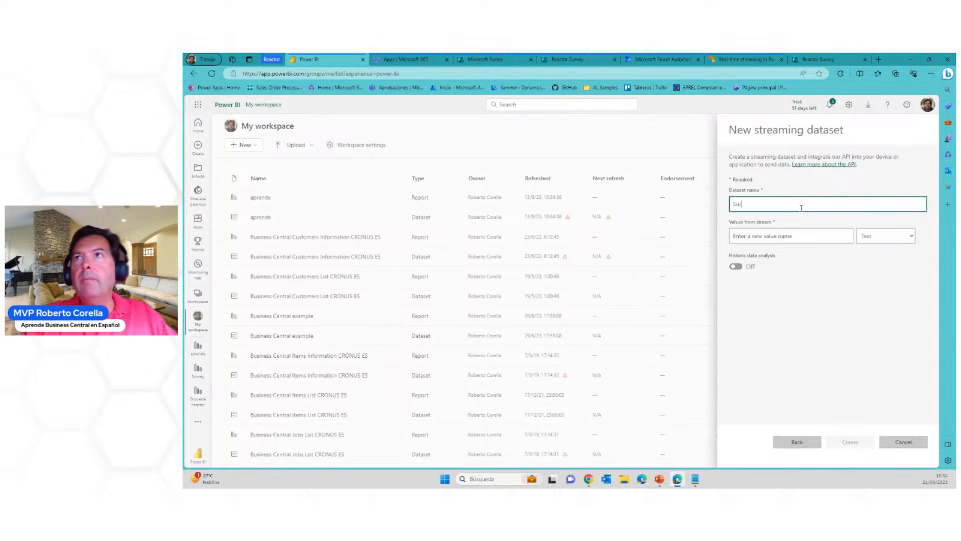
type("vey 21")
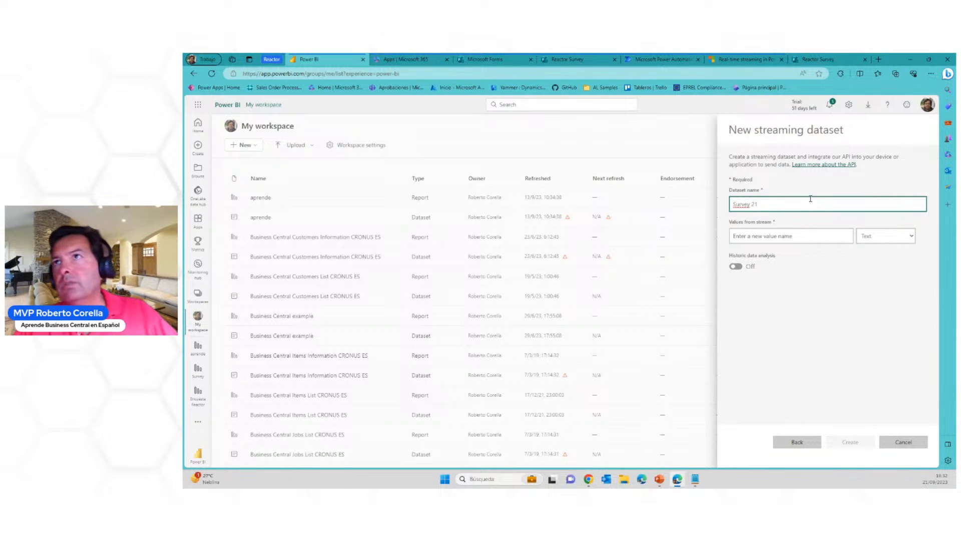
Add a Text value called Name to the streaming dataset
left_click(817, 234)
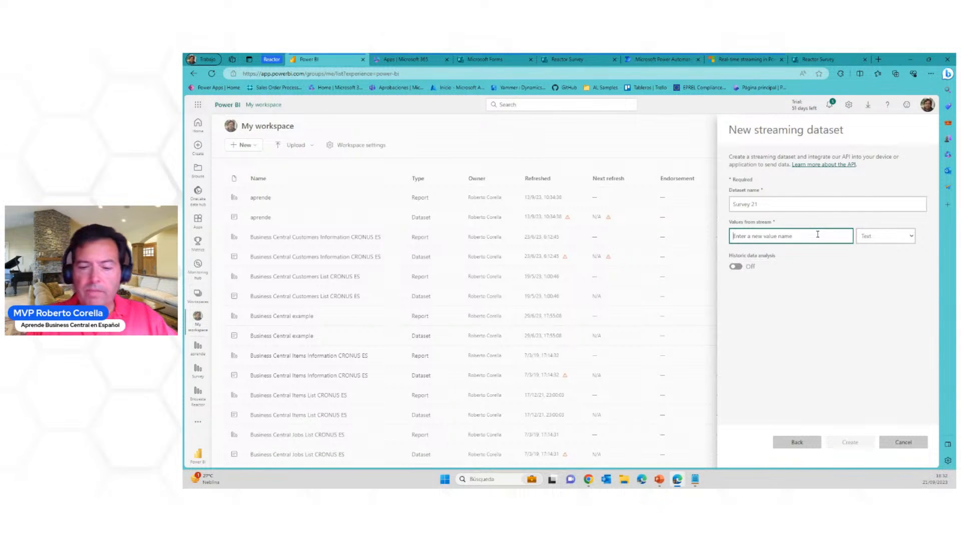
type("Na")
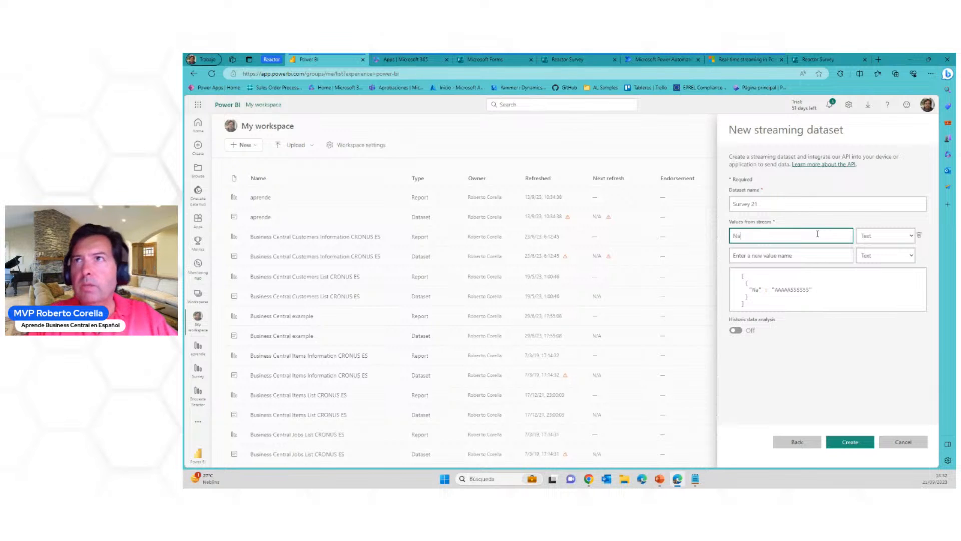
type("me")
key("Tab")
Add a second stream value called Question1 and set its data type to Number
left_click(766, 256)
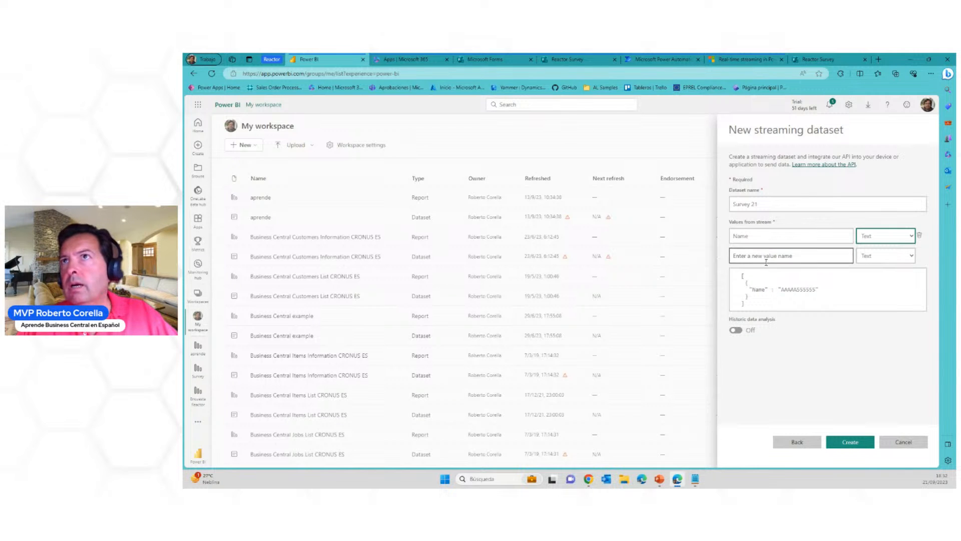
type("Question1")
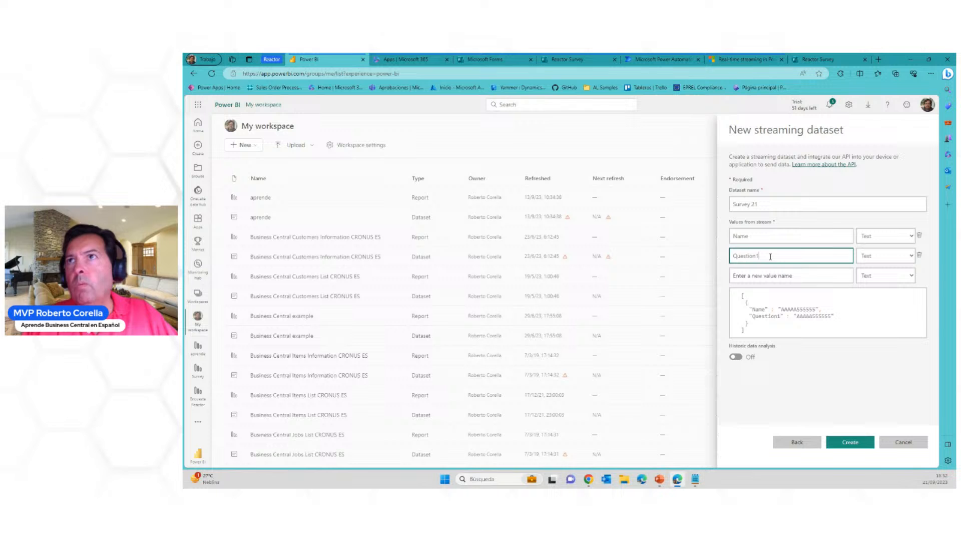
key("Tab")
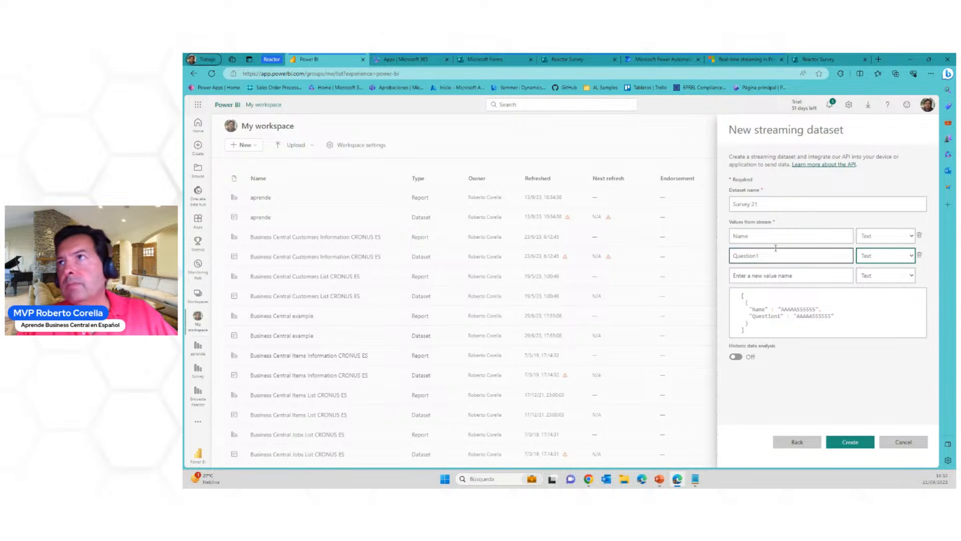
left_click(885, 256)
left_click(875, 281)
Add a third stream value called Question2 with the data type Number
left_click(803, 274)
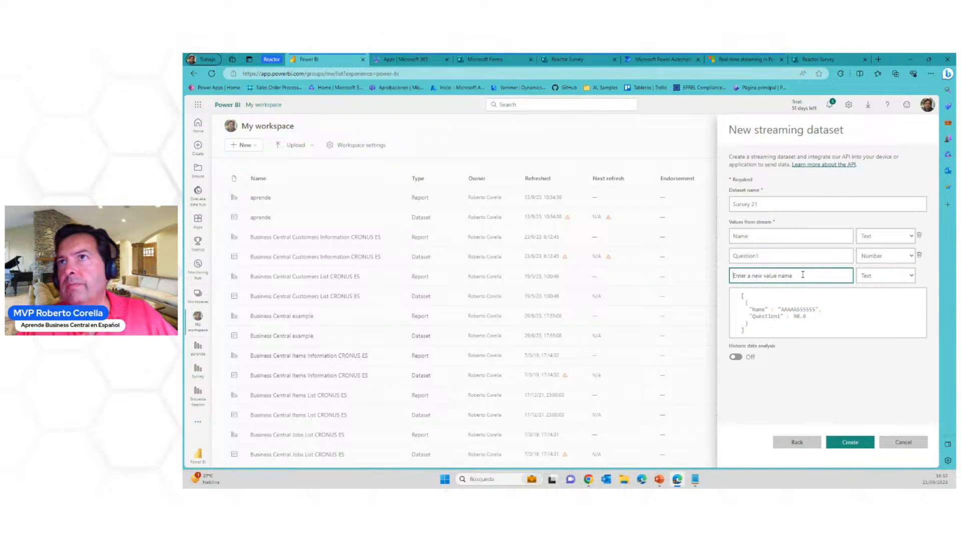
type("Question2")
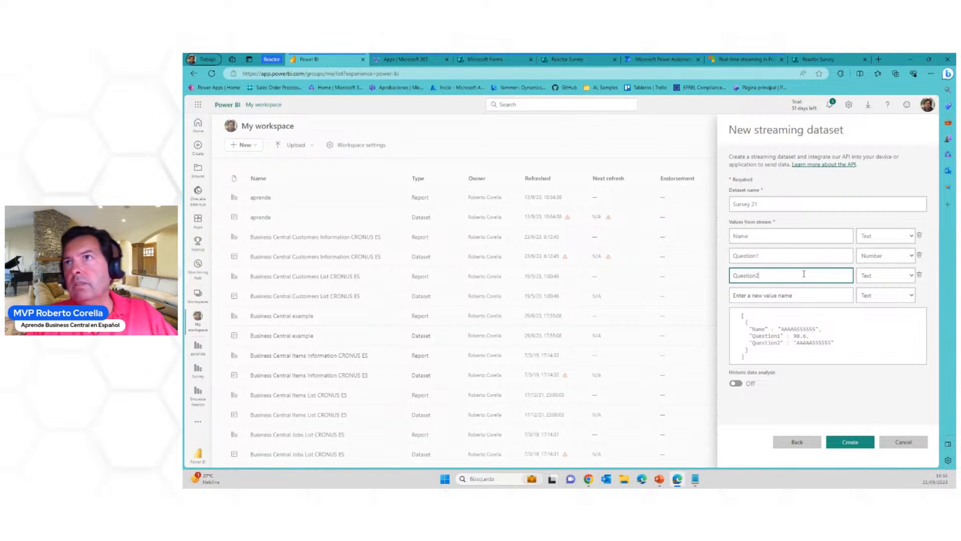
left_click(885, 275)
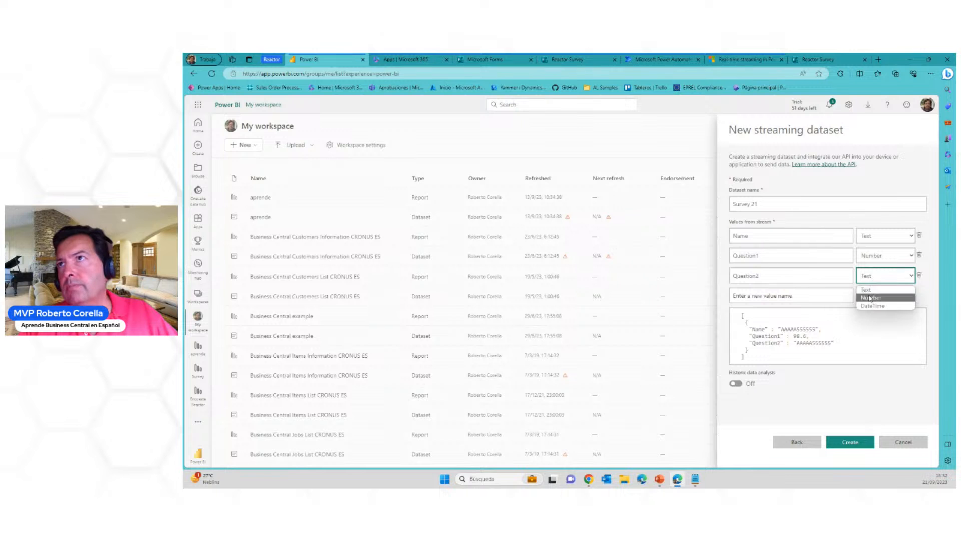
left_click(874, 300)
Add a fourth stream value called Question3 with the data type Number
left_click(805, 295)
type("Questio")
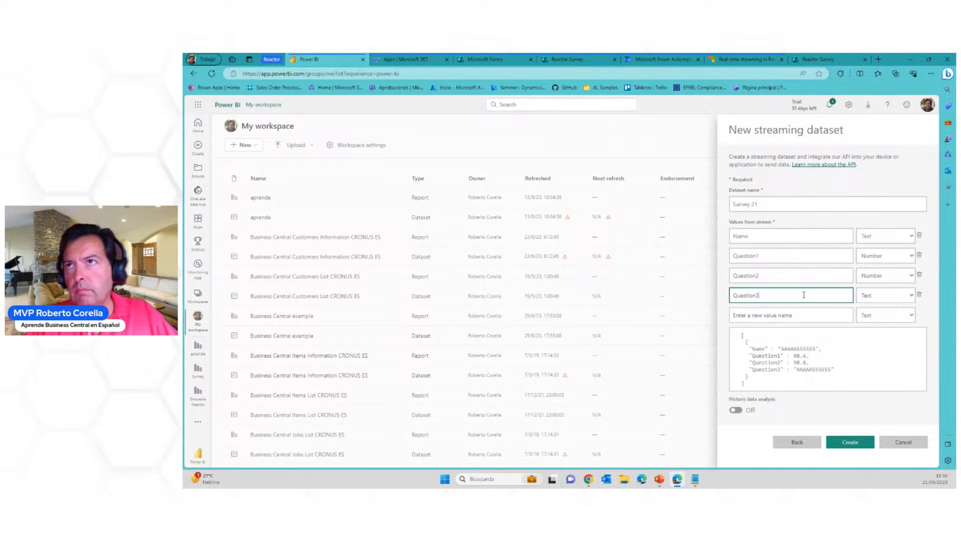
type("n3")
left_click(879, 295)
left_click(876, 321)
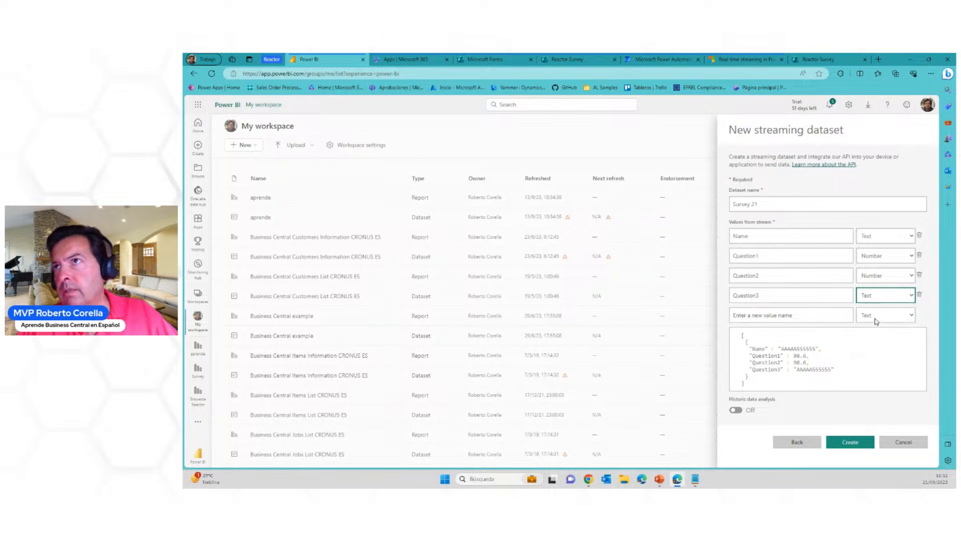
key("Down")
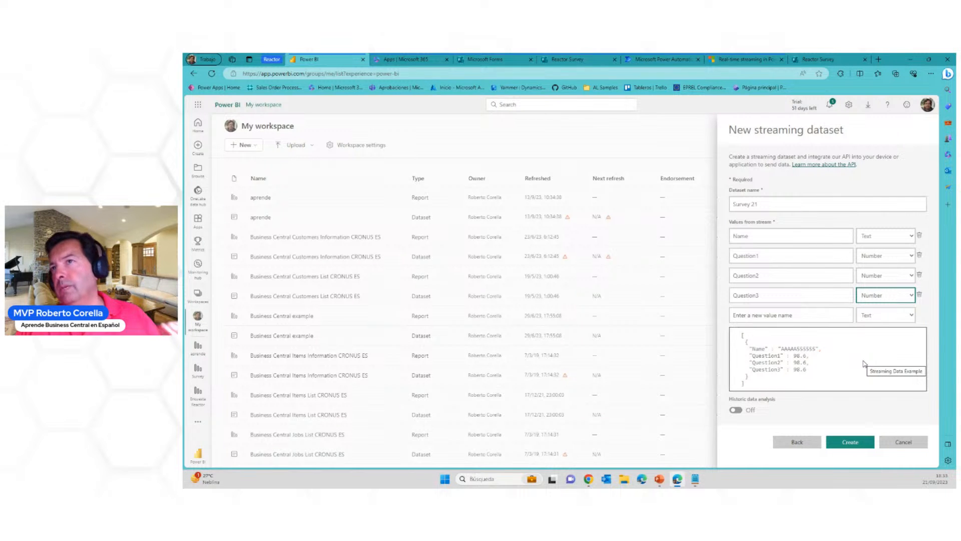
Turn on historic data analysis for Survey 21 and create the streaming dataset
left_click(735, 410)
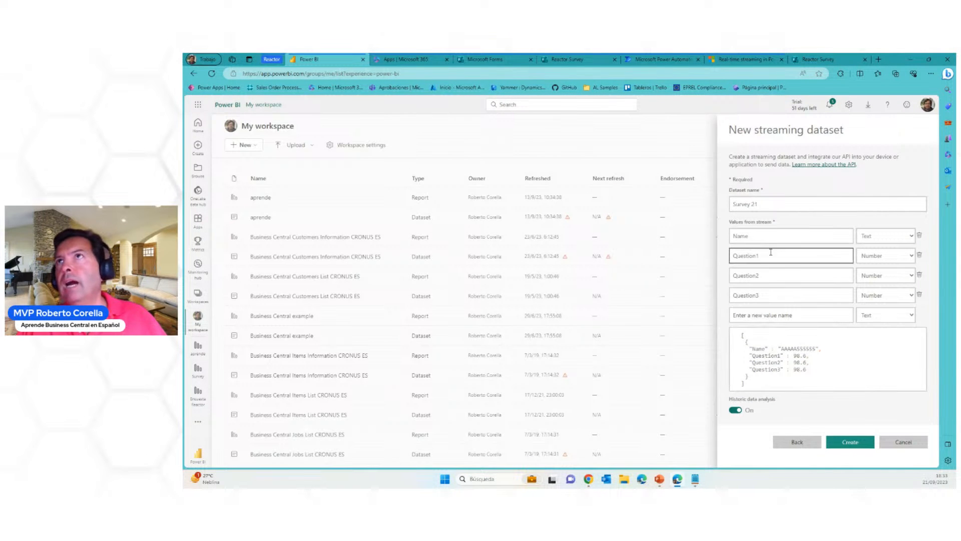
left_click(850, 442)
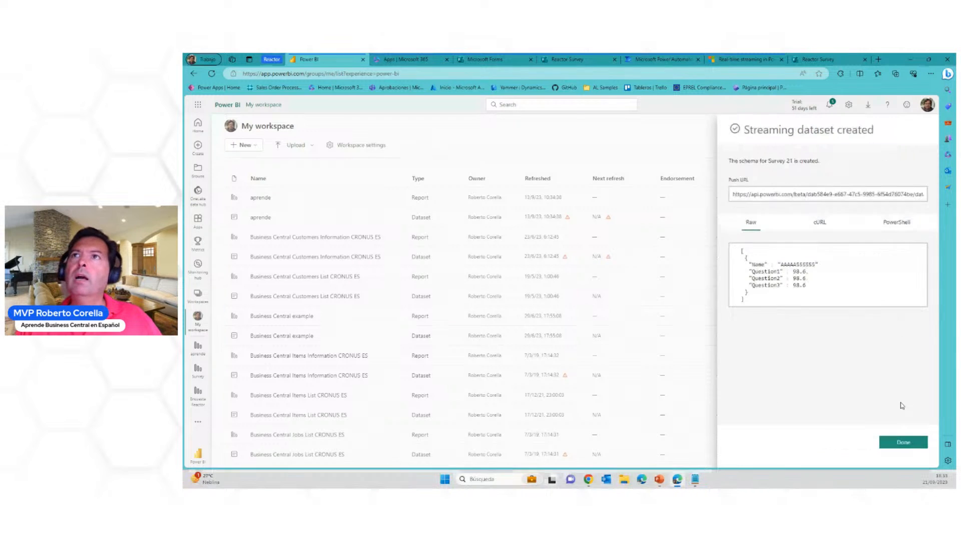
Examine the push URL of Survey 21 and its cURL, PowerShell and Raw code samples, and close the dataset details
left_click(848, 195)
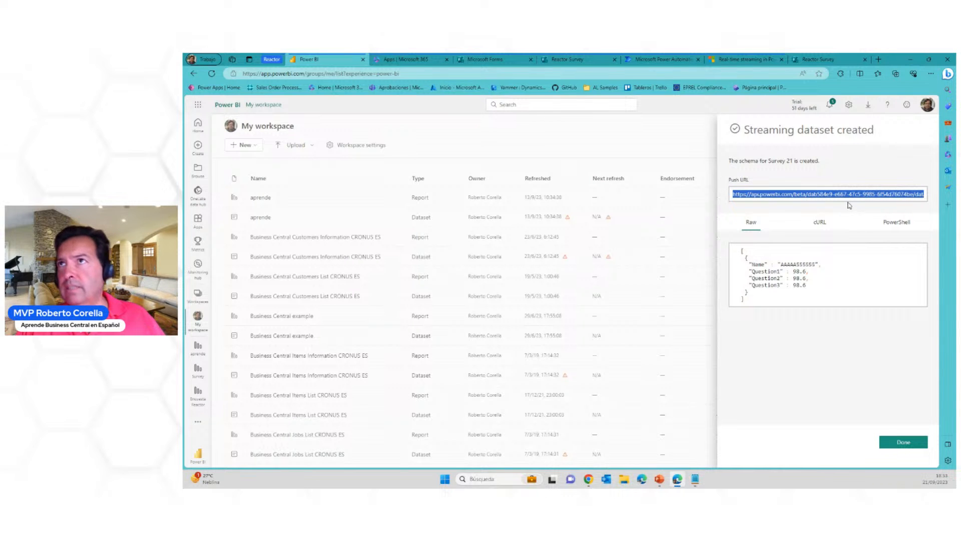
left_click(820, 224)
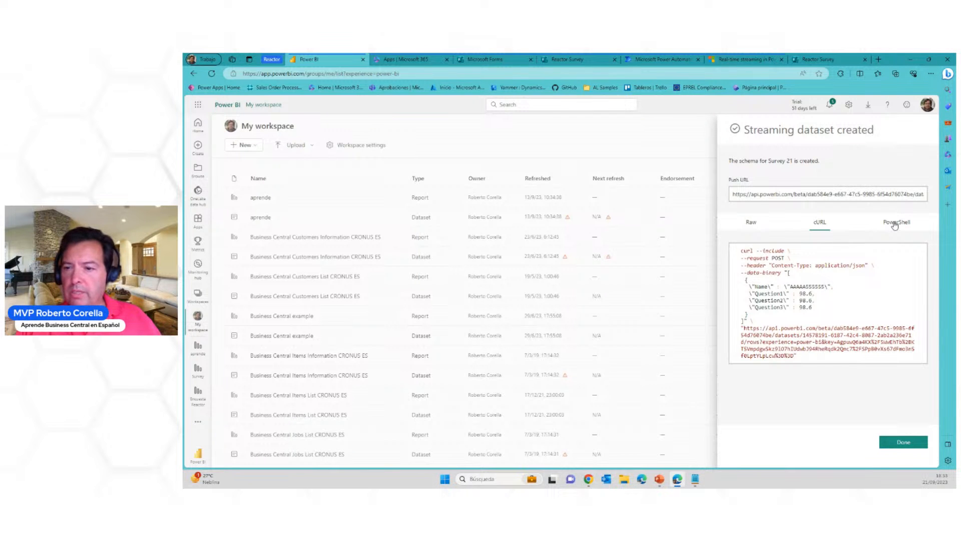
left_click(894, 226)
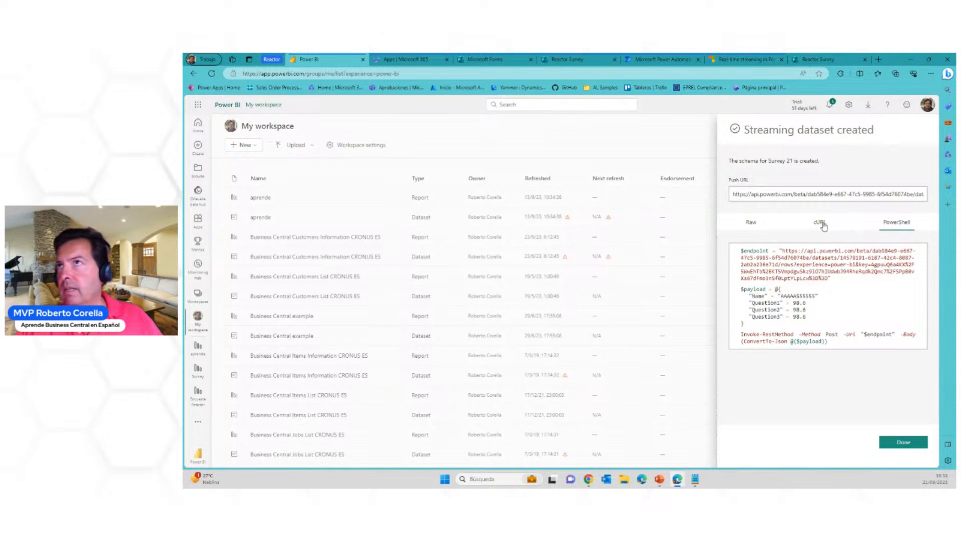
left_click(821, 224)
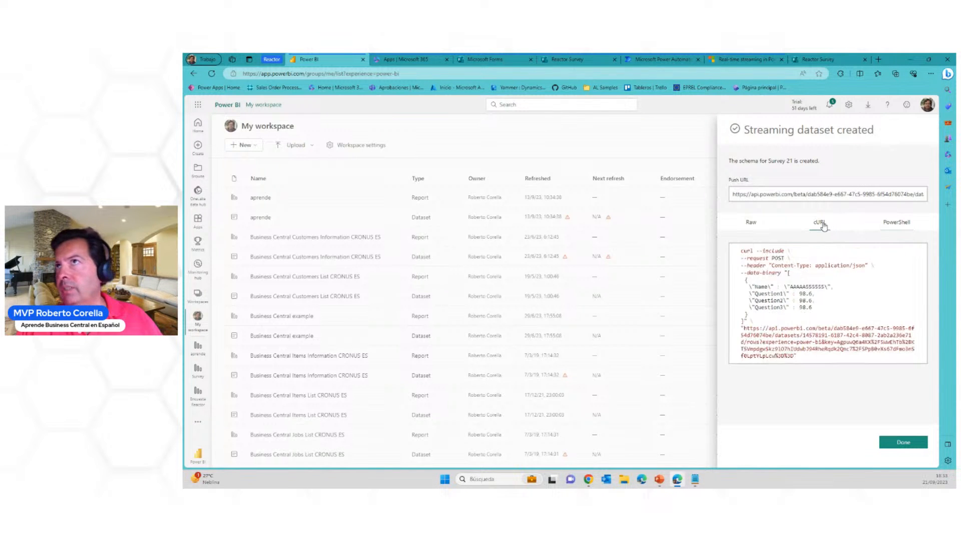
left_click(751, 222)
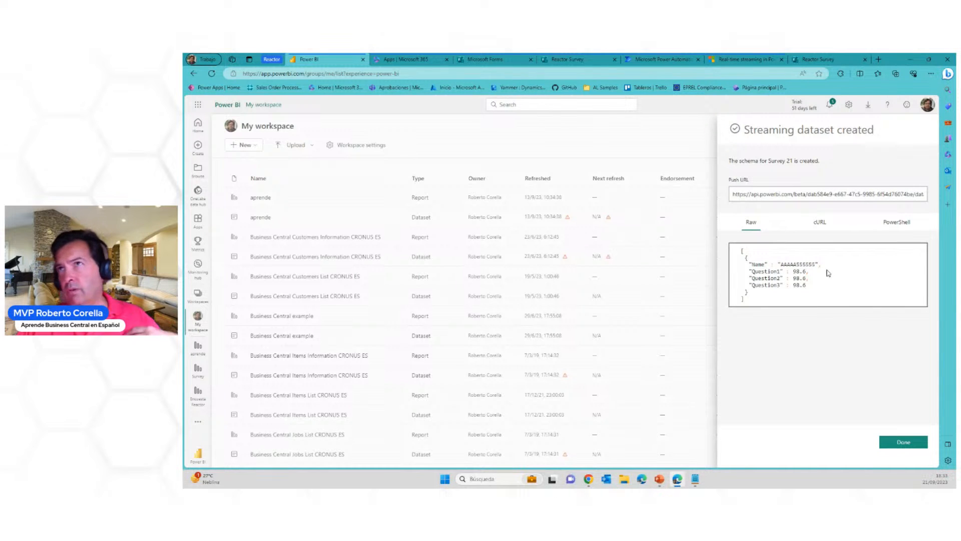
left_click(803, 193)
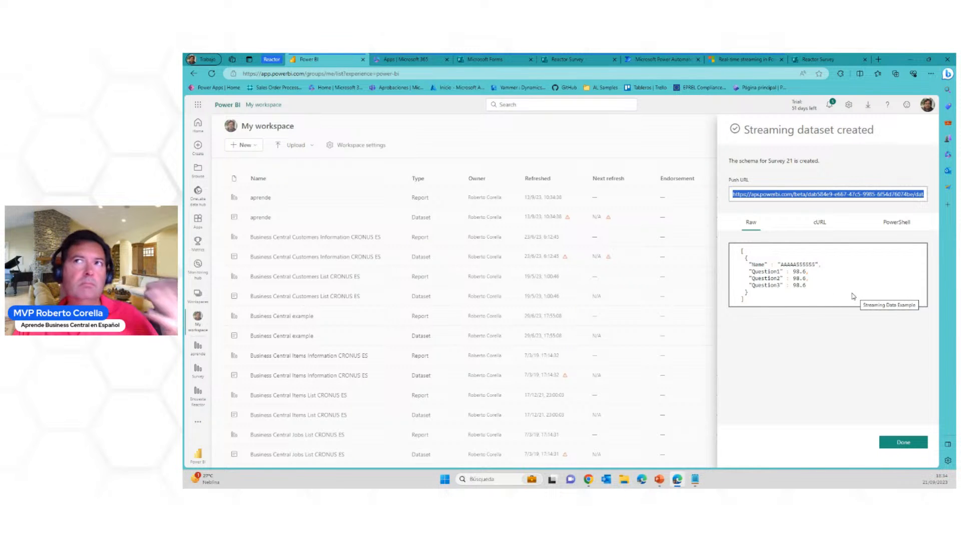
left_click(838, 193)
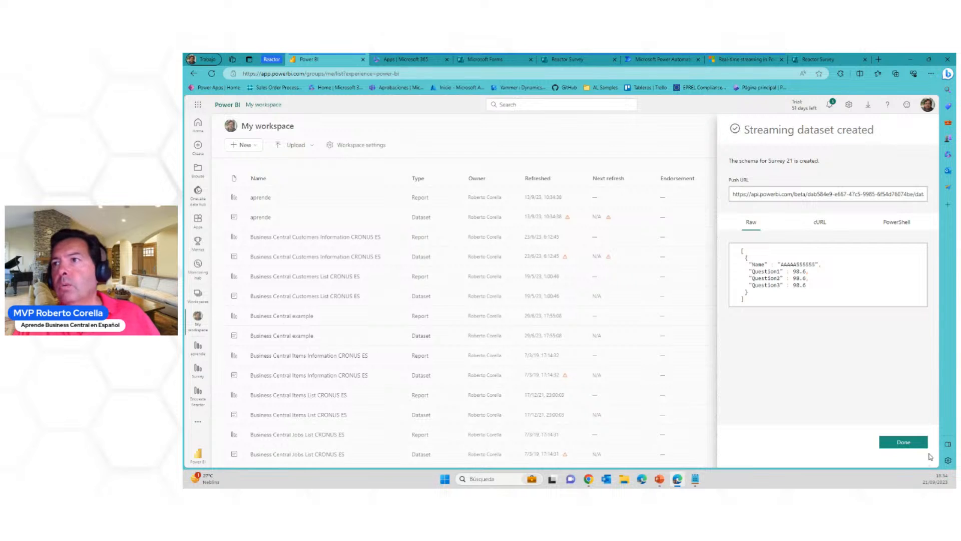
left_click(903, 442)
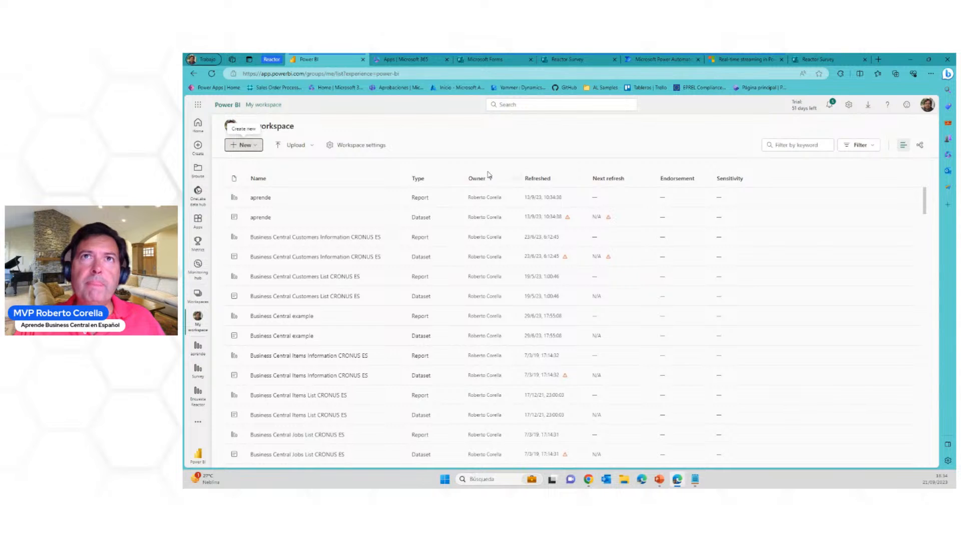
Sort My workspace by most recently refreshed and compare the icons of the Survey 21 and ejemplo datasets
left_click(540, 179)
left_click(540, 178)
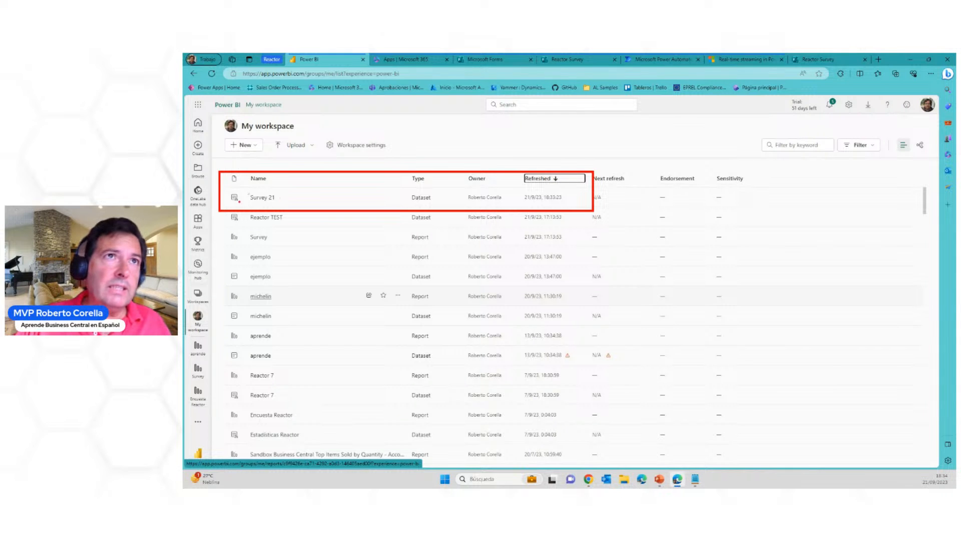
mouse_move(231, 189)
left_mouse_down()
mouse_move(222, 205)
mouse_move(242, 204)
mouse_move(236, 188)
left_mouse_up()
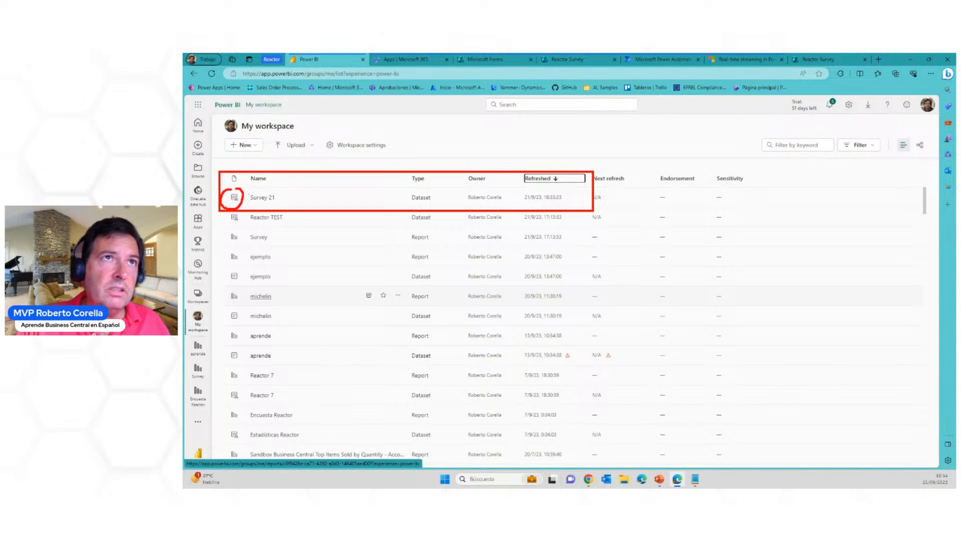
mouse_move(230, 268)
left_mouse_down()
mouse_move(224, 283)
mouse_move(243, 275)
mouse_move(231, 266)
left_mouse_up()
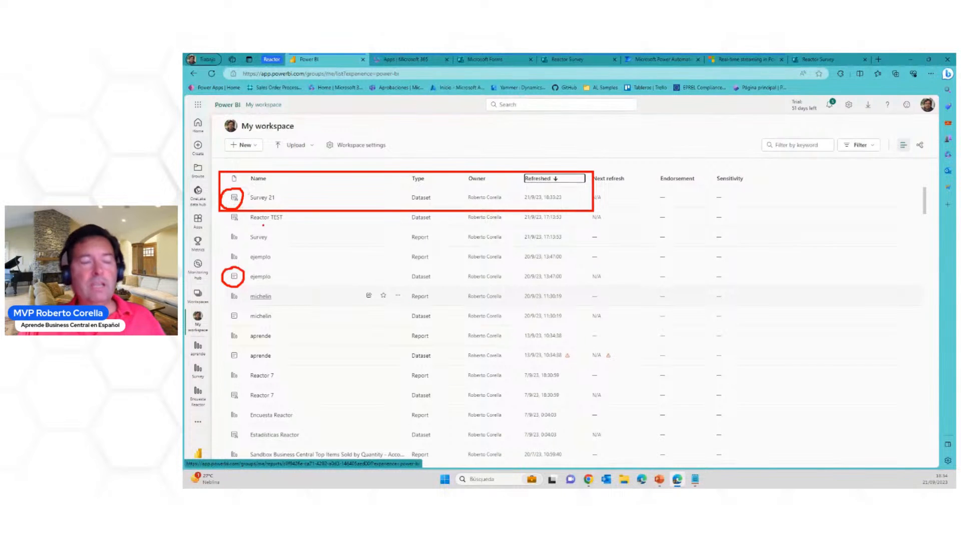
key("Escape")
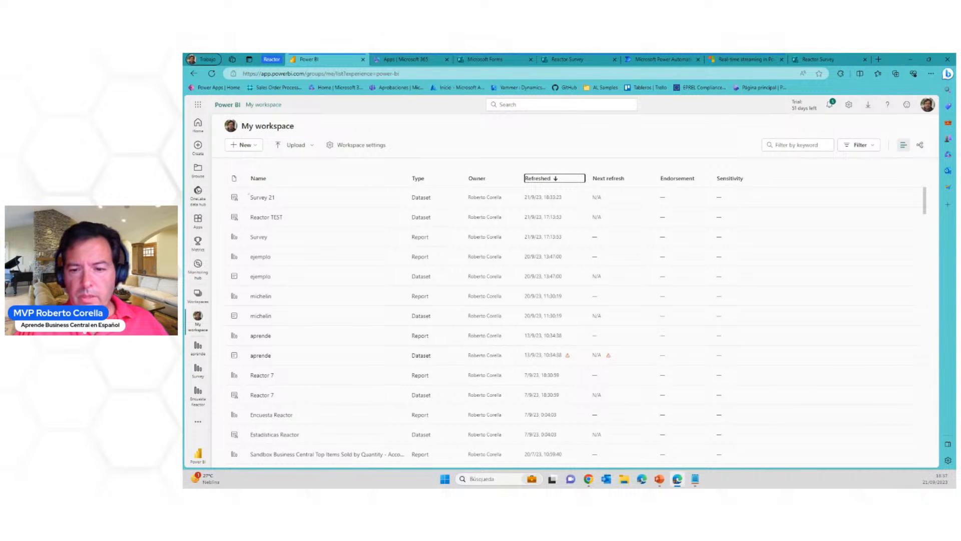
Switch to the PowerPoint slide show with the Microsoft Power Platform overview
key("alt+Tab")
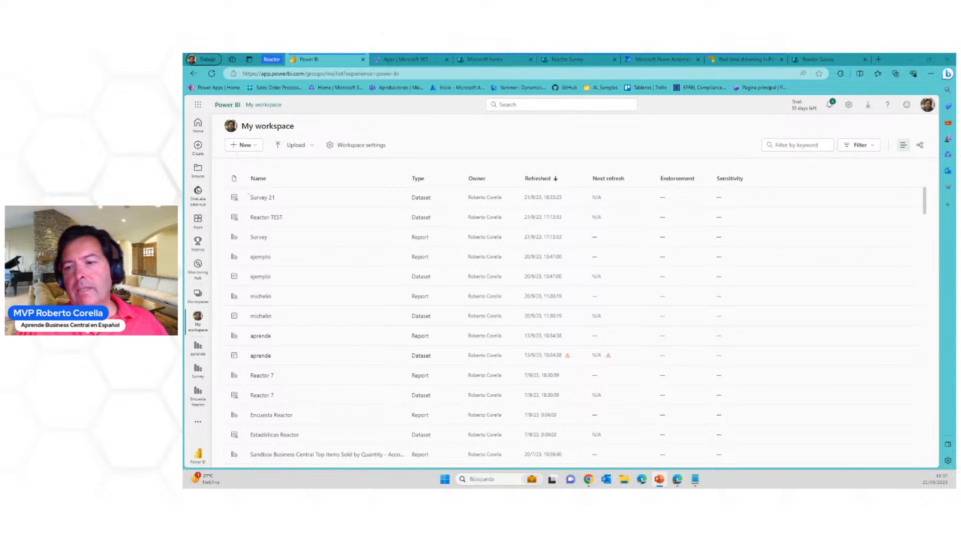
key("alt+Tab")
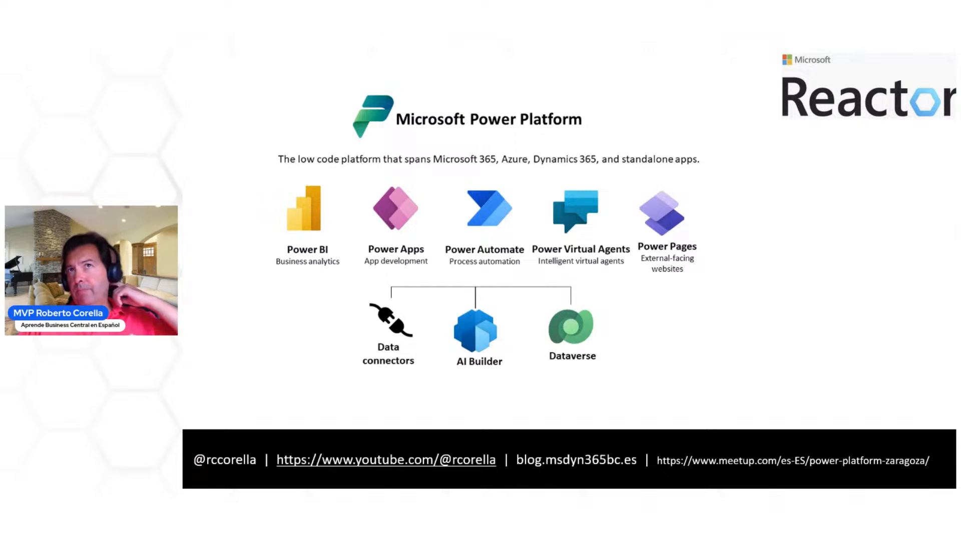
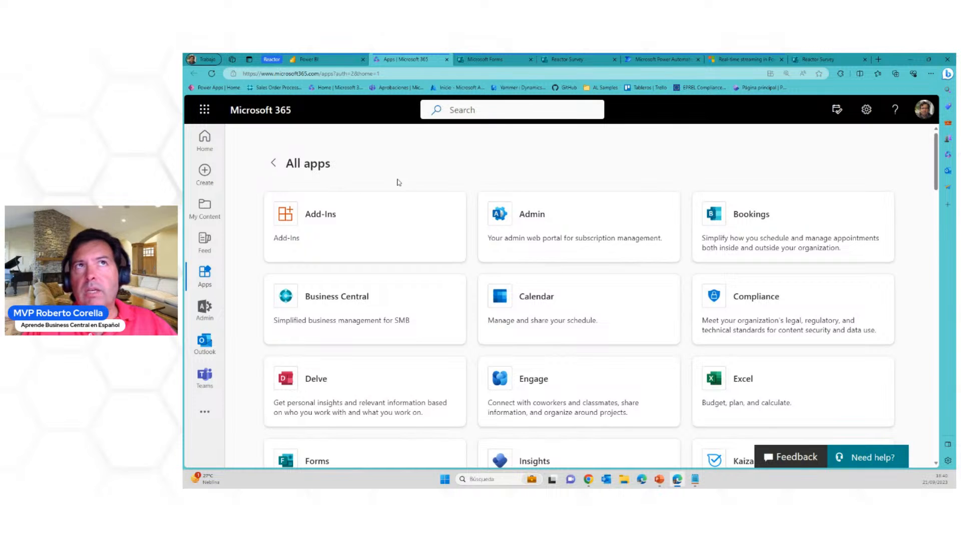
Locate Forms among the Microsoft 365 apps and go to the Microsoft Forms home page
scroll(686, 278, "down", 5)
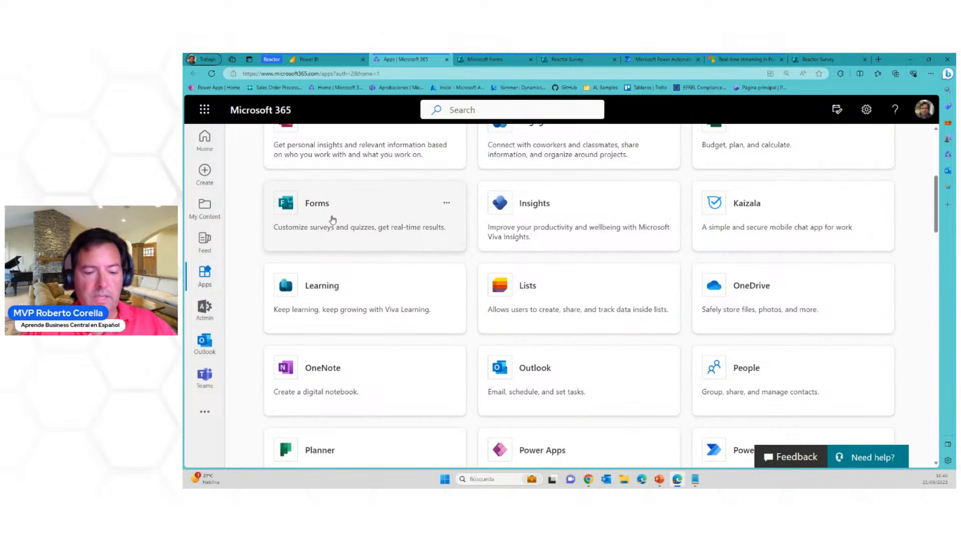
mouse_move(252, 175)
left_mouse_down()
mouse_move(335, 268)
mouse_move(472, 256)
left_mouse_up()
key("Escape")
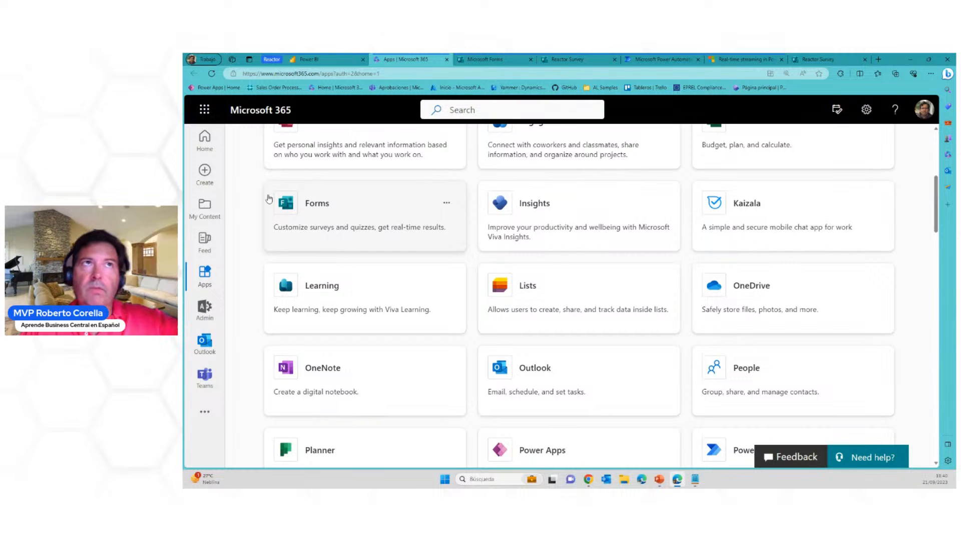
left_click(207, 112)
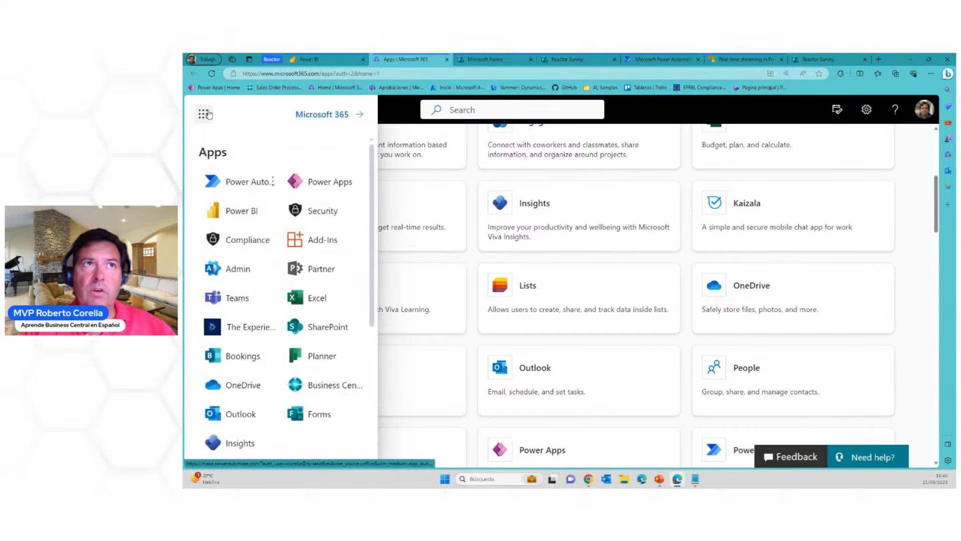
left_click(708, 104)
left_click(351, 215)
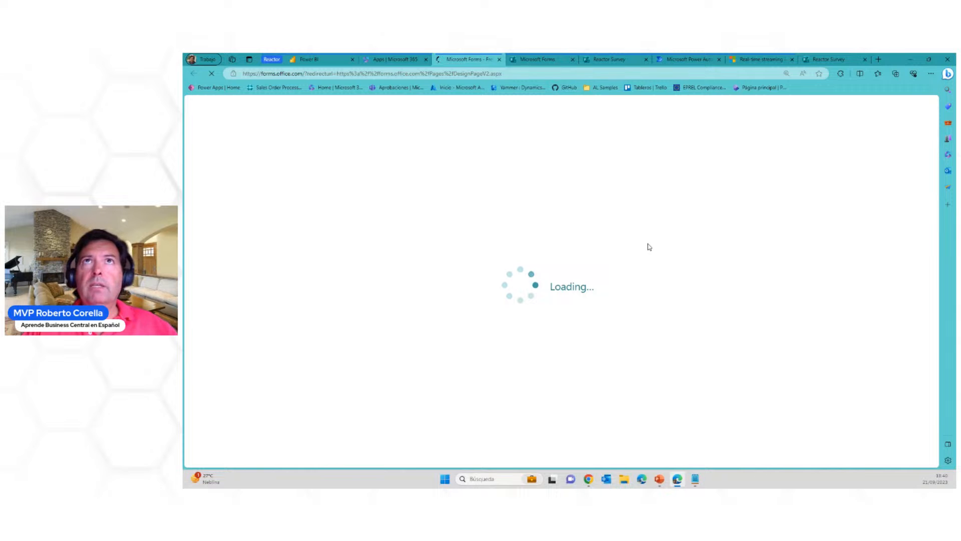
left_click(500, 61)
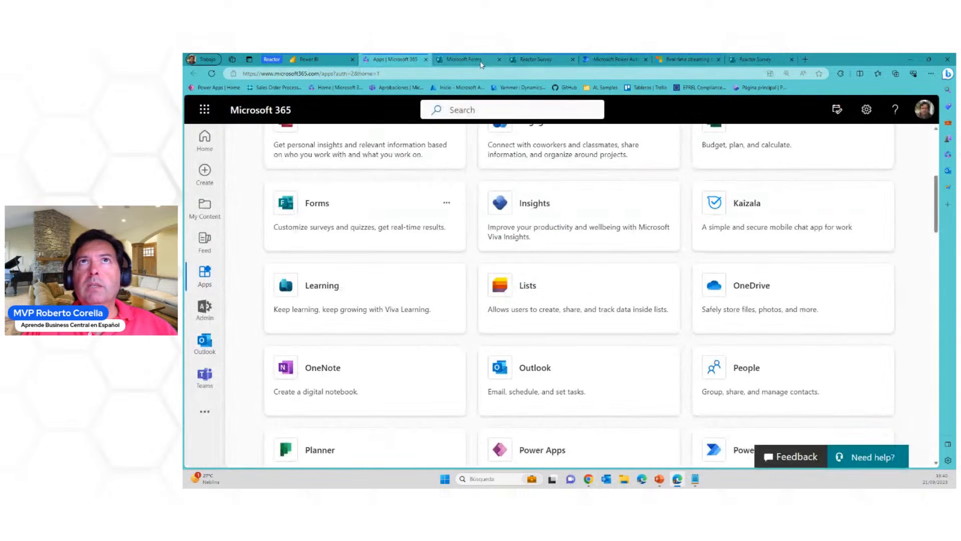
left_click(478, 61)
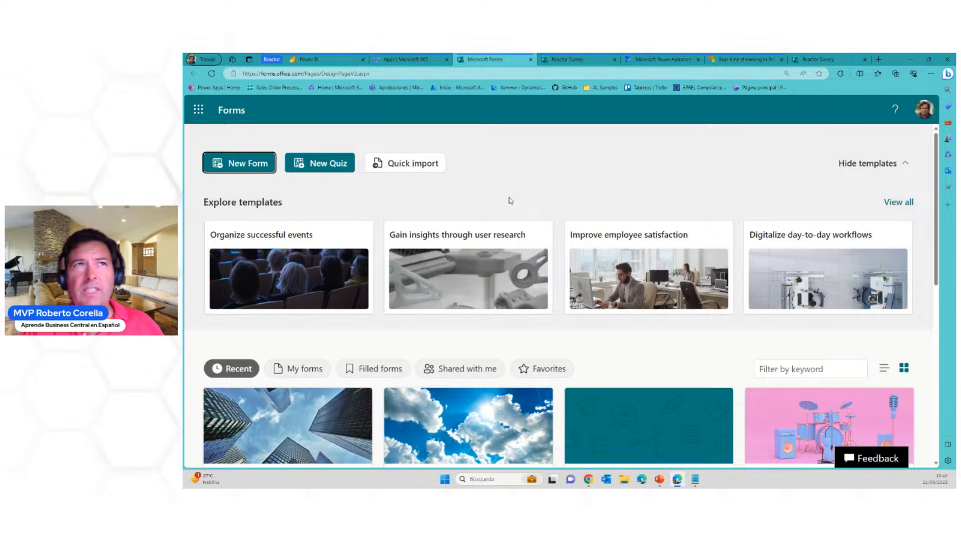
Create a new form titled "Survey Reactor 21"
left_click(249, 164)
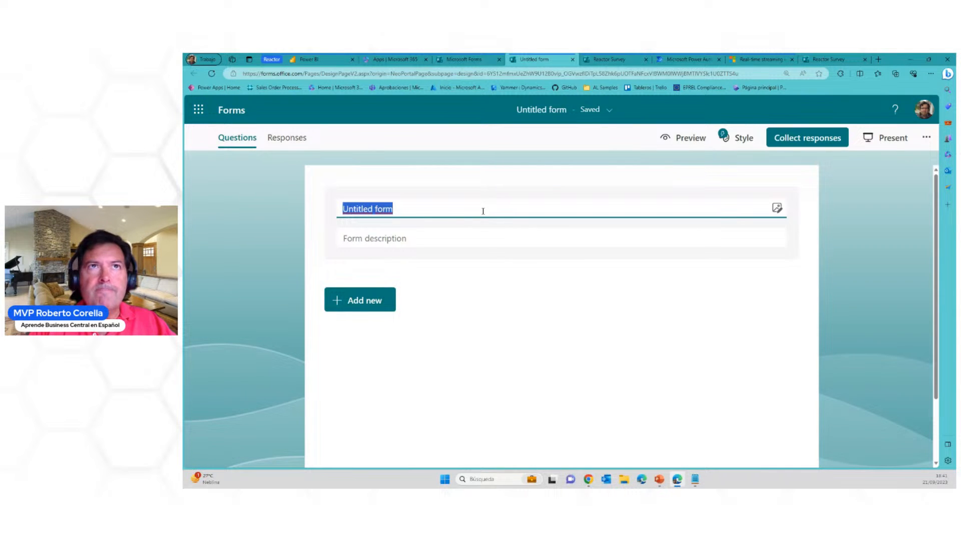
type("Sur")
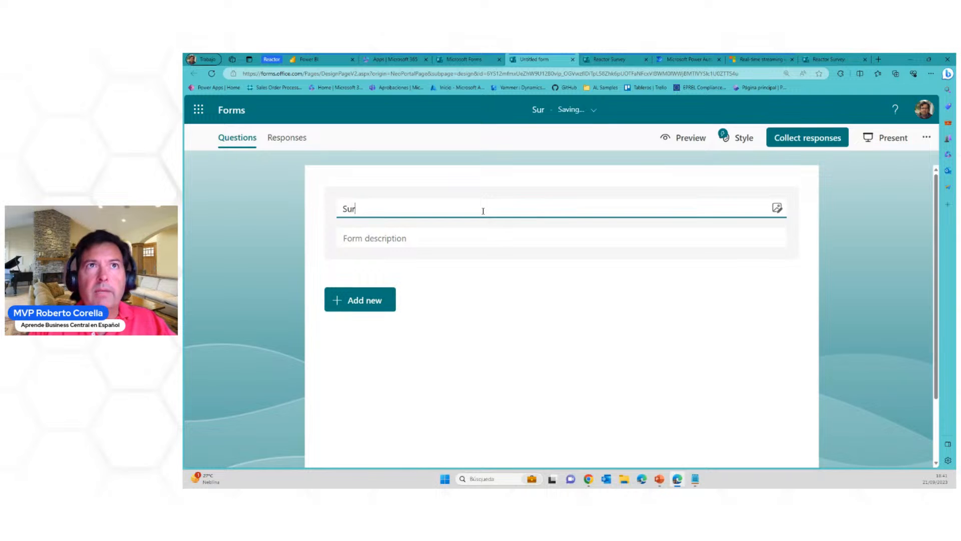
type("ve")
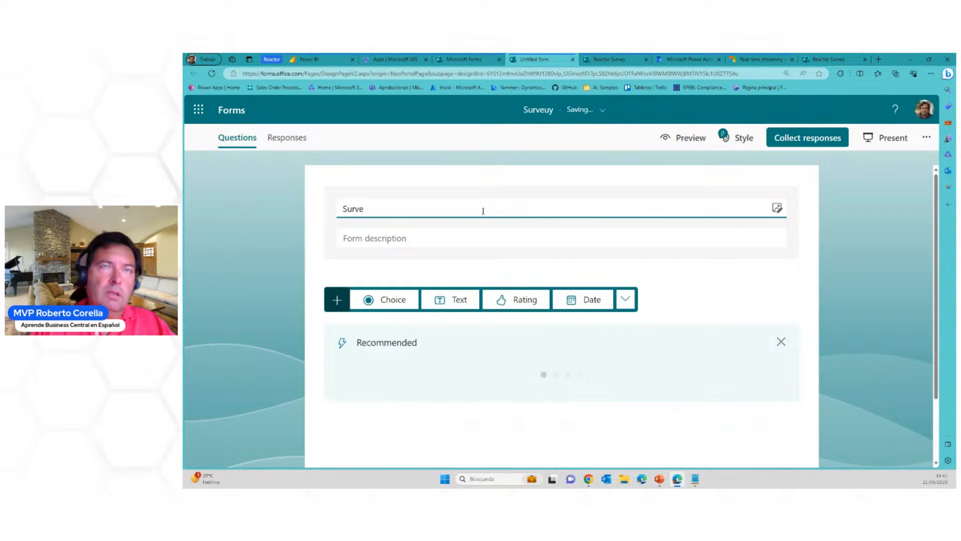
type("y REa")
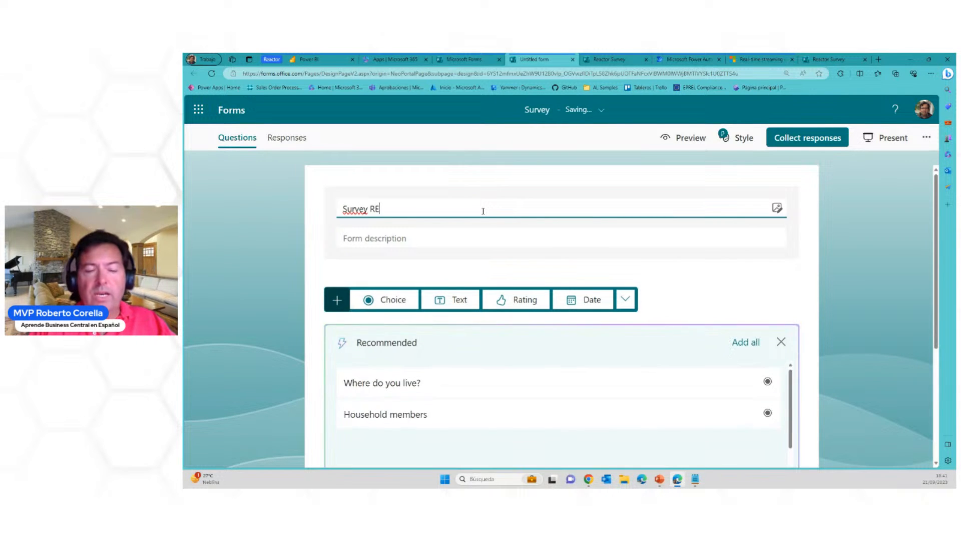
key("BackSpace")
key("BackSpace")
type("eact")
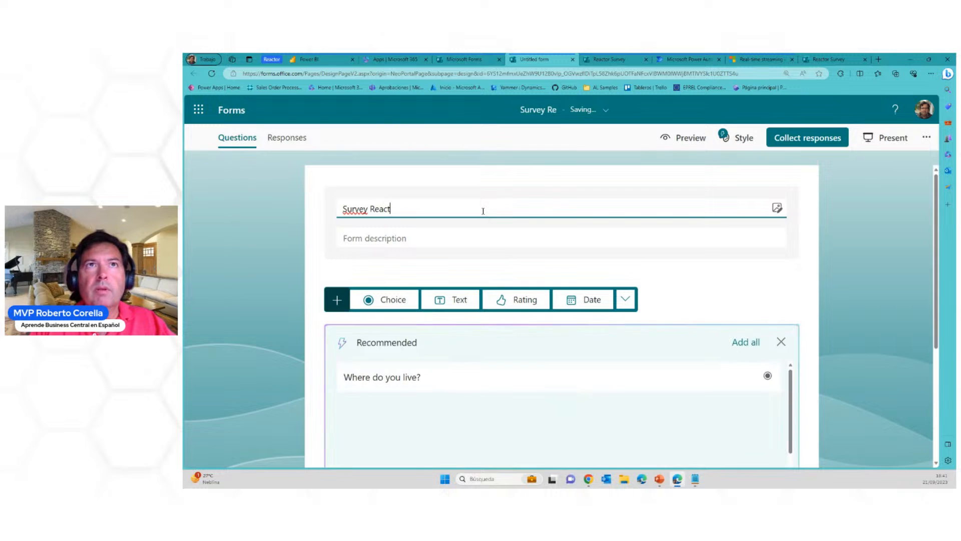
type("or 21")
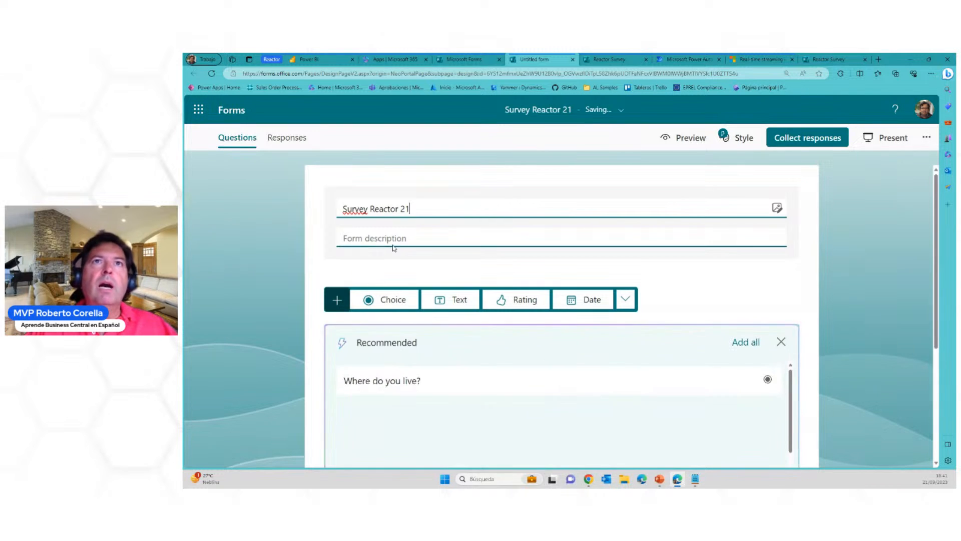
Add the form description "This a very short survey to use in our demo"
left_click(401, 240)
type("This ")
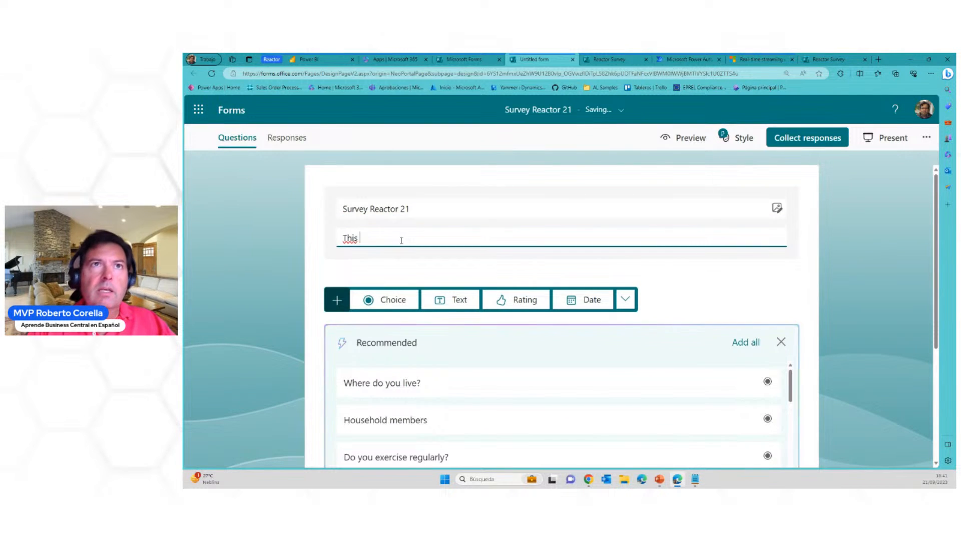
type("a ver")
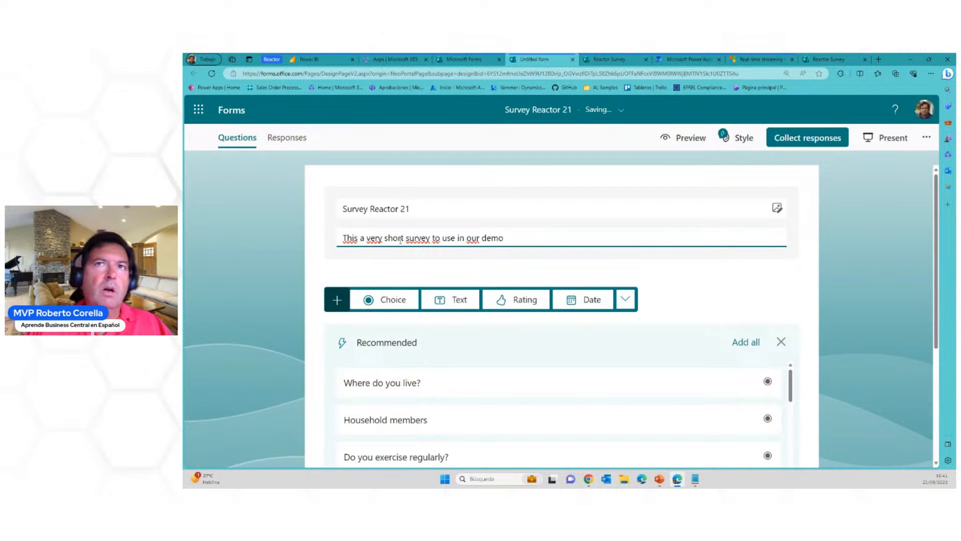
left_click(739, 273)
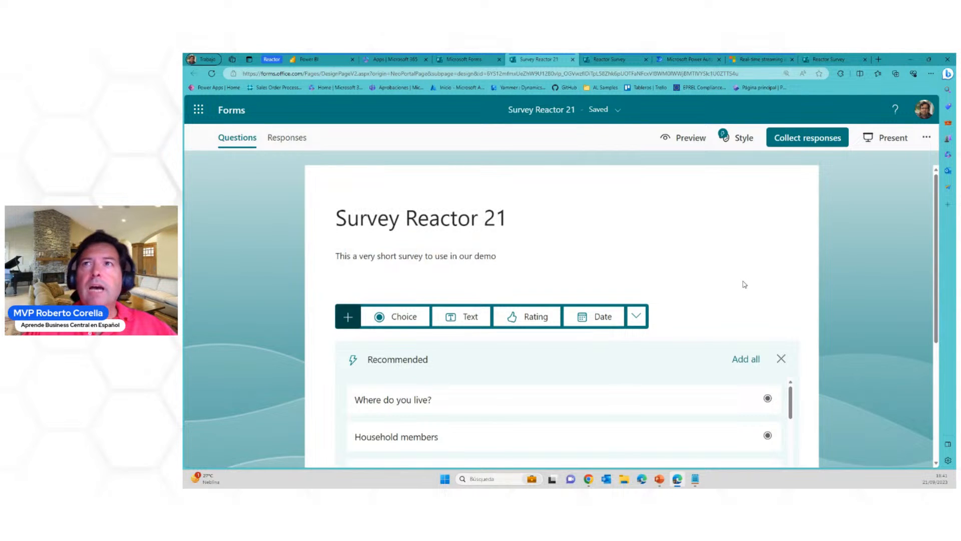
Add a text question "Tell me your name" and make it a required long answer
scroll(743, 284, "down", 1)
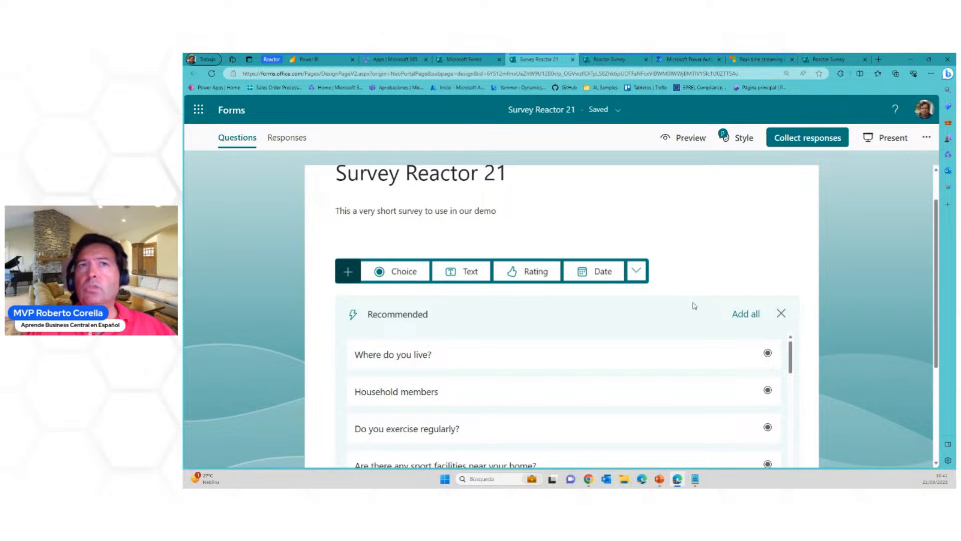
left_click(450, 280)
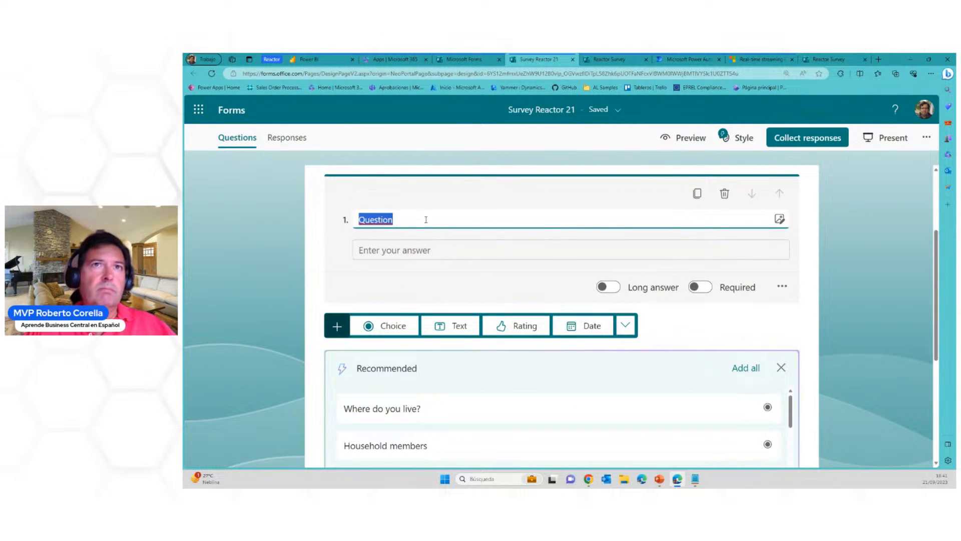
type("Tell me your name")
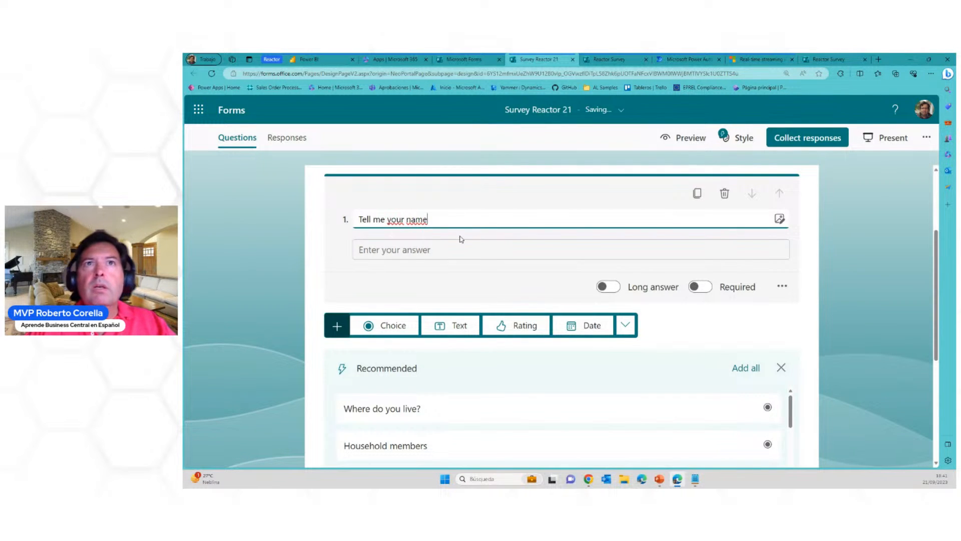
left_click(608, 286)
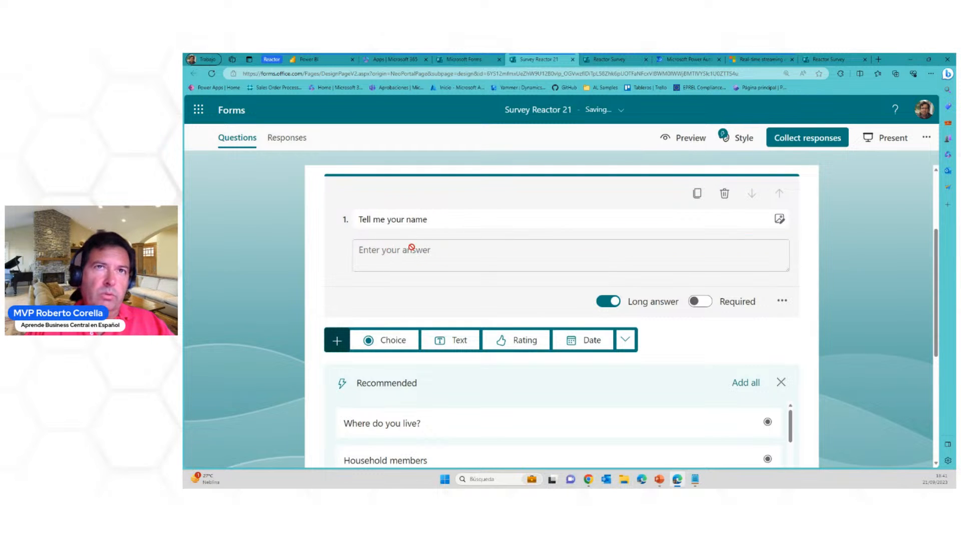
left_click(700, 303)
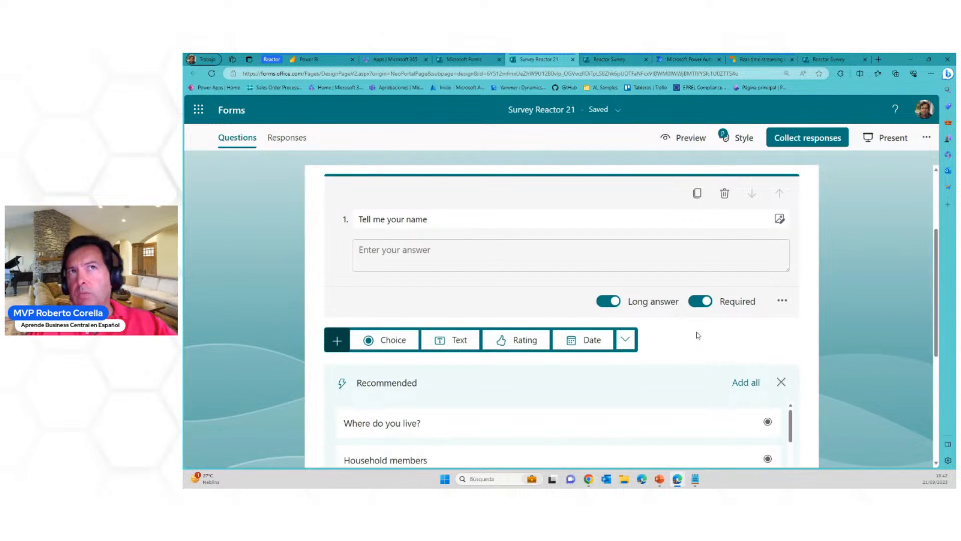
Add a choice question titled "Do you like Reactor? 1 no - 5 a lot"
scroll(698, 332, "down", 1)
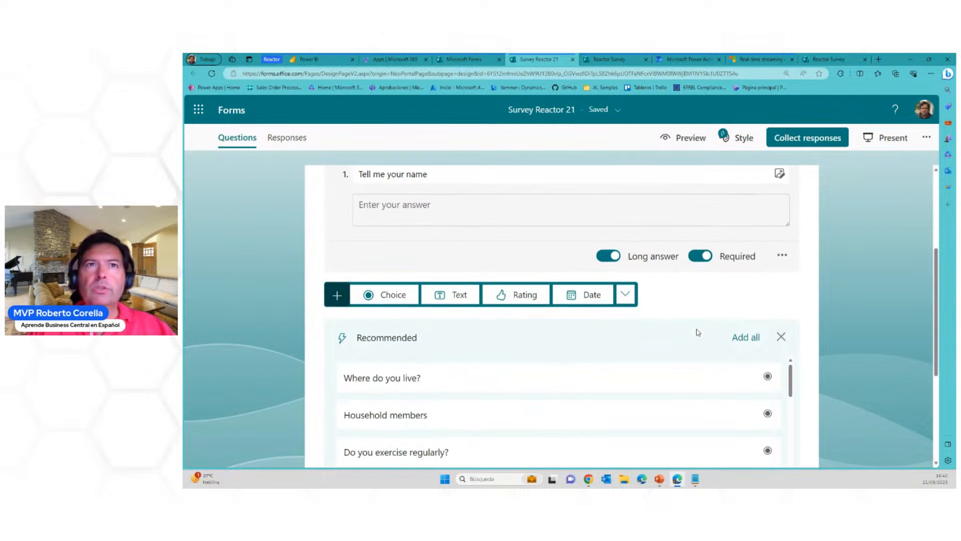
left_click(392, 296)
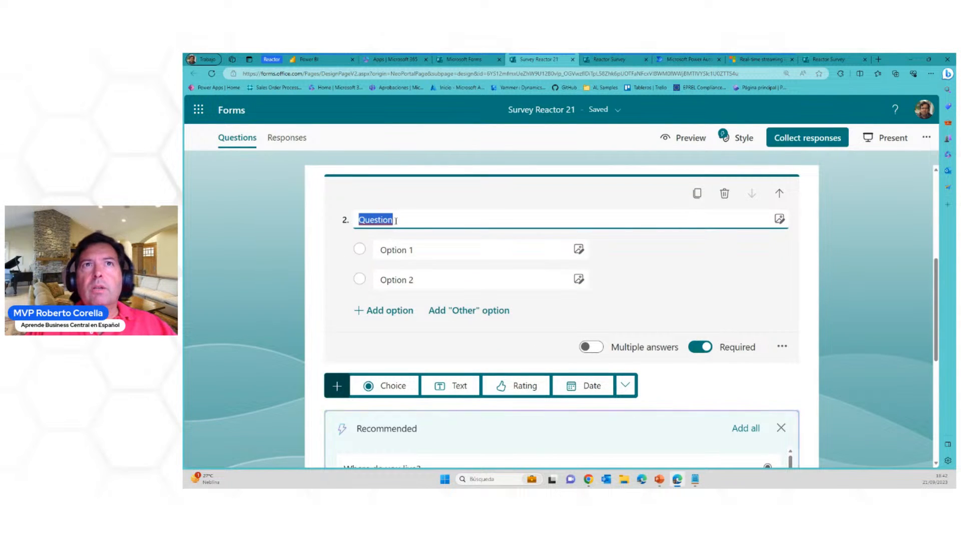
left_click(425, 224)
key("BackSpace")
key("BackSpace")
key("BackSpace")
key("BackSpace")
key("BackSpace")
key("BackSpace")
key("BackSpace")
key("BackSpace")
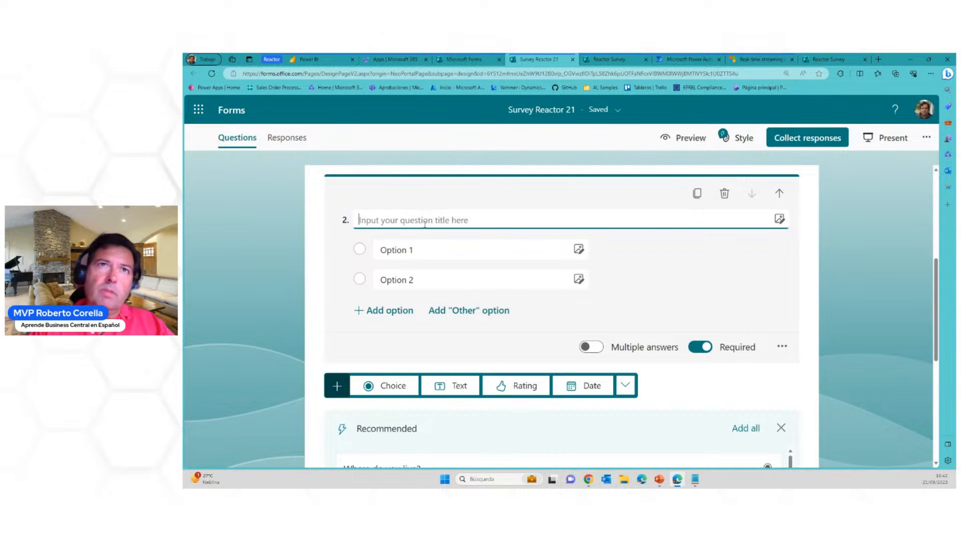
type("Do you")
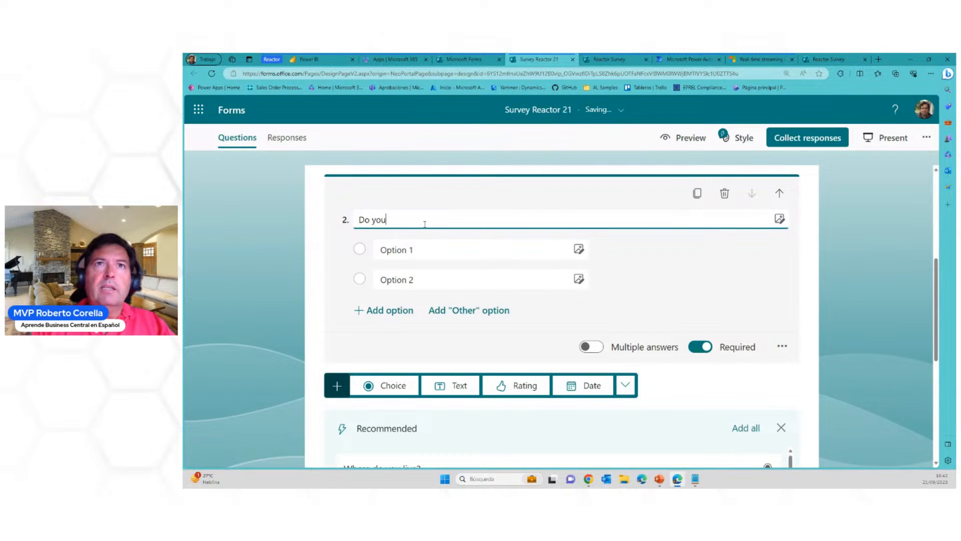
type(" like ")
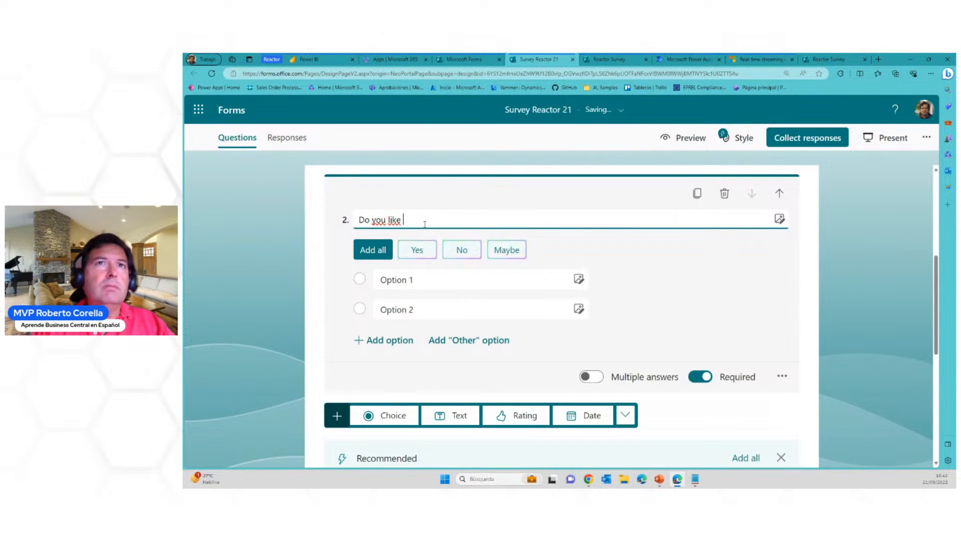
type("Reactor")
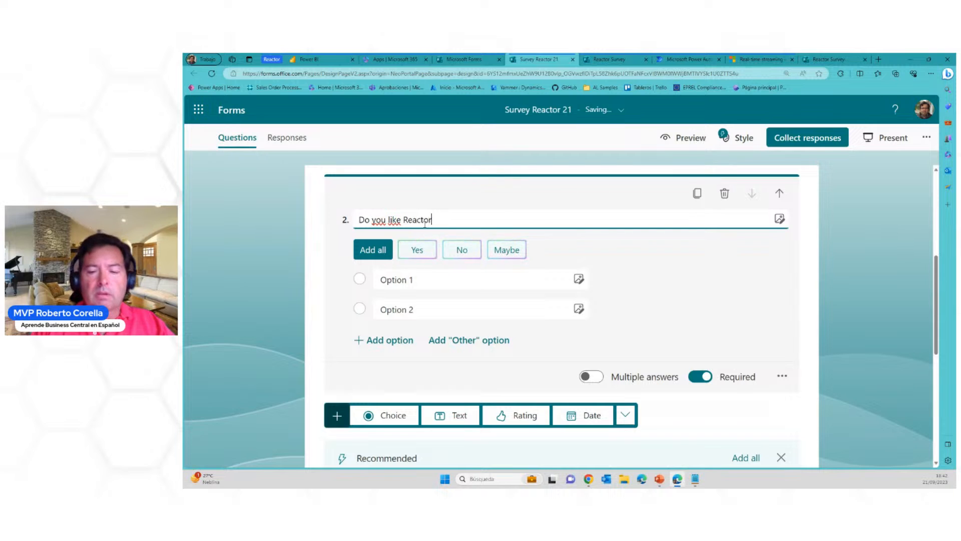
type("? 1 ")
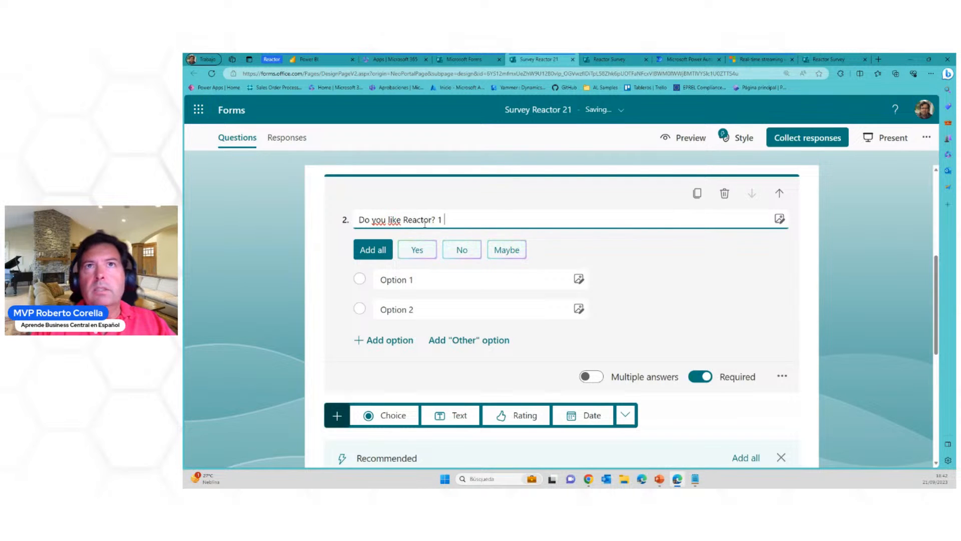
type("no - ")
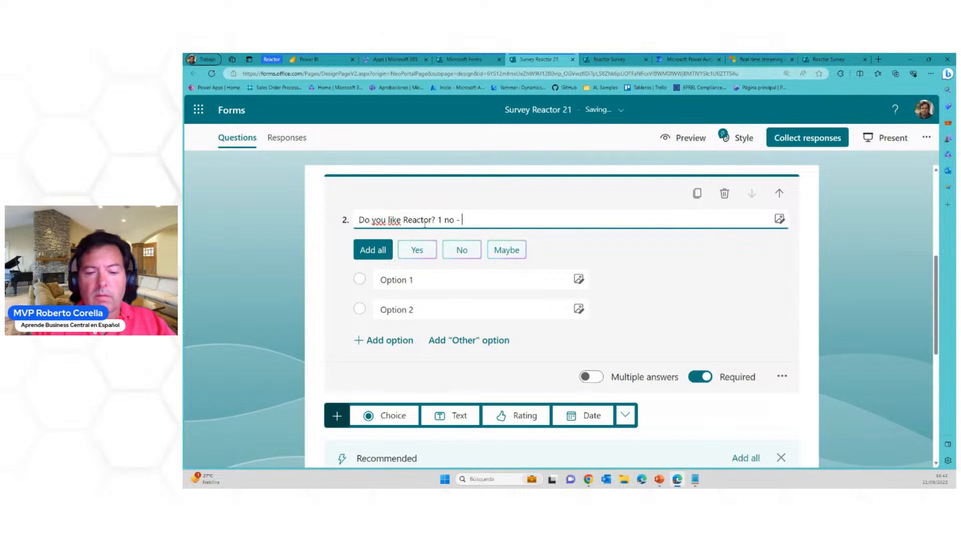
type("5 ")
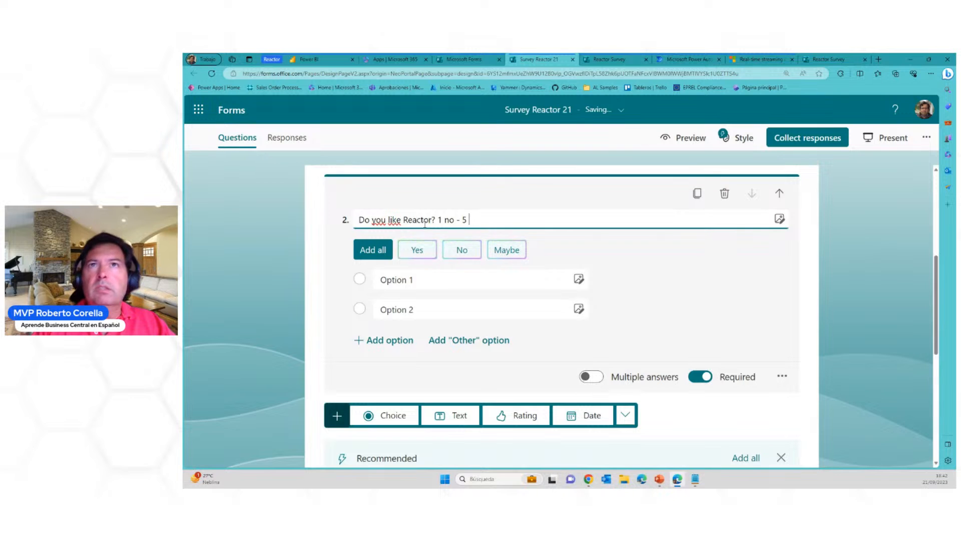
type("a lot")
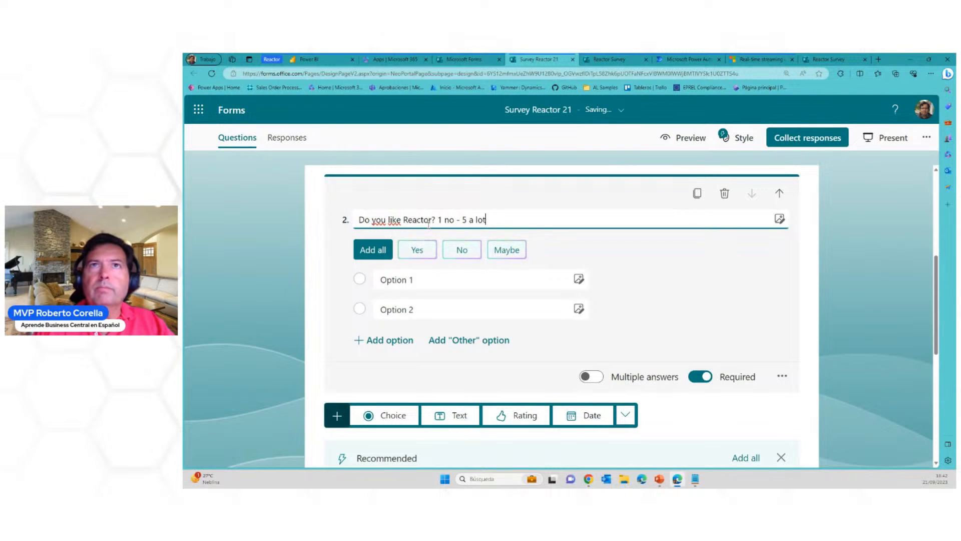
Set the answer options of the "Do you like Reactor? 1 no - 5 a lot" question to 1, 2, 3, 4 and 5
left_click(407, 280)
type("1")
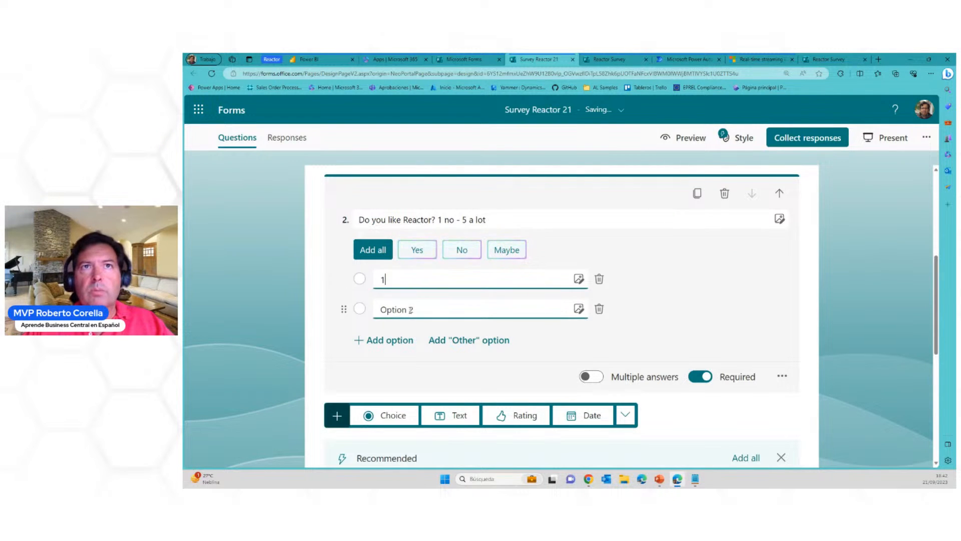
left_click(410, 309)
type("2")
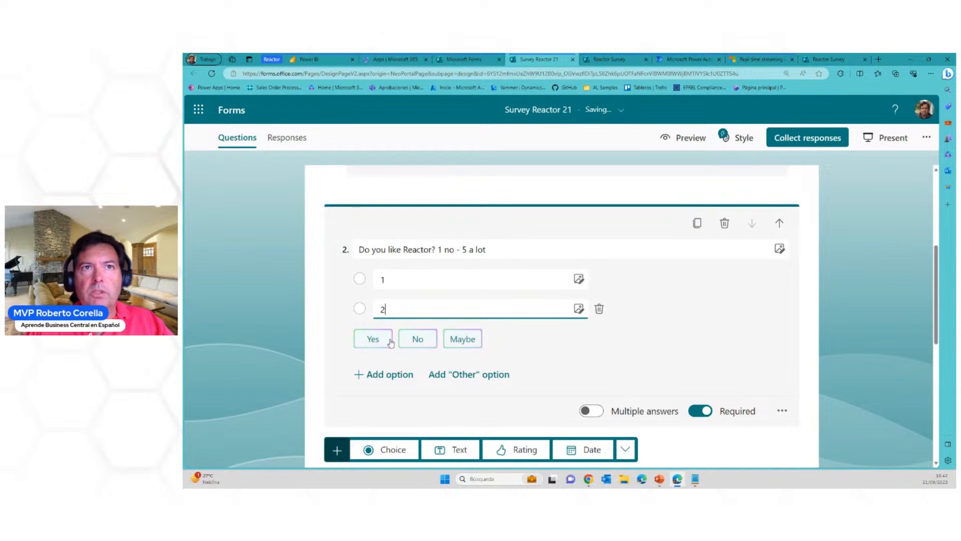
key("Return")
type("3")
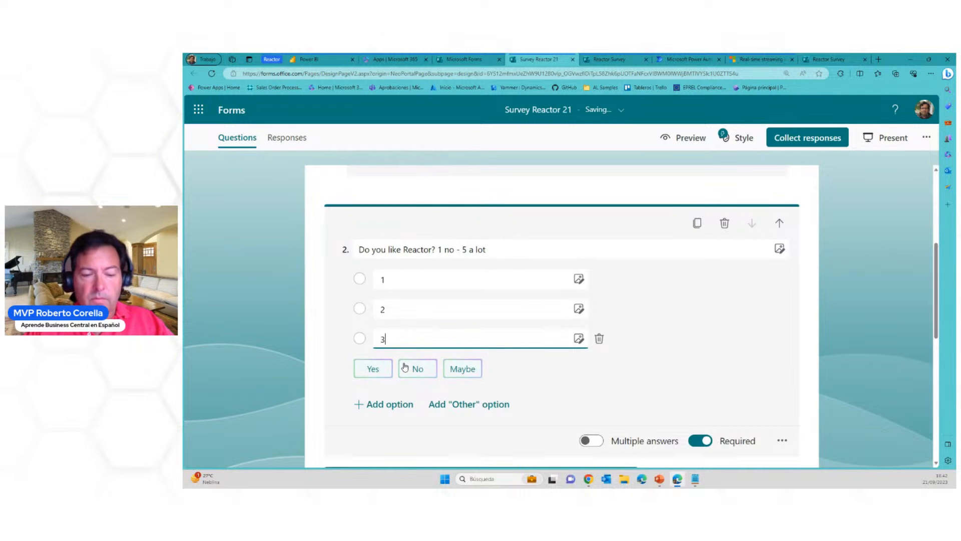
left_click(386, 405)
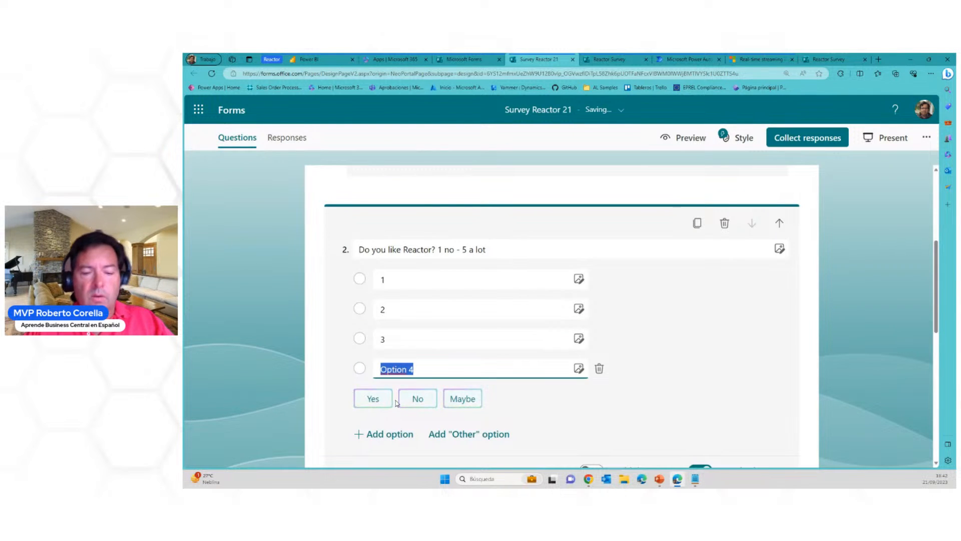
type("4")
left_click(380, 434)
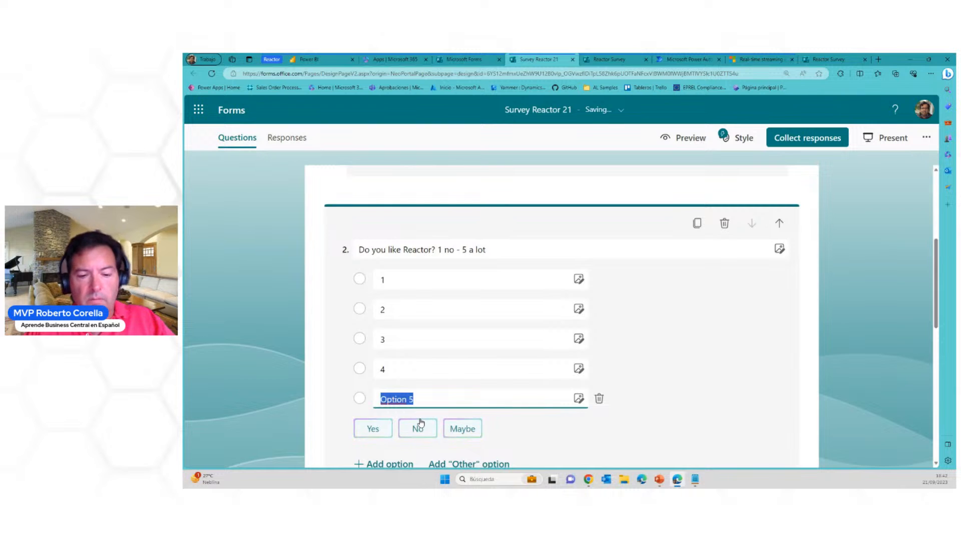
type("5")
left_click(677, 365)
scroll(697, 365, "down", 1)
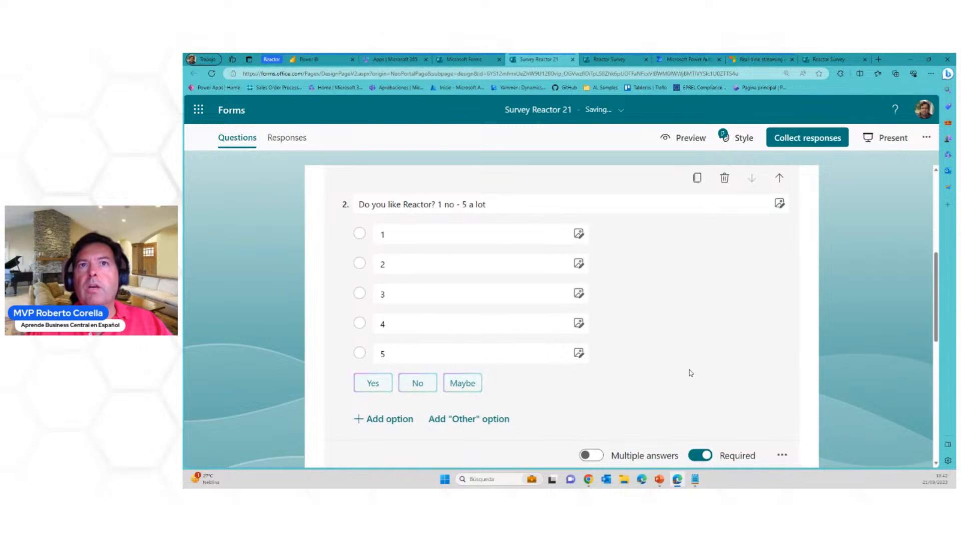
Add a choice question titled "Do you like Power BI?" after the Reactor question
scroll(689, 371, "down", 1)
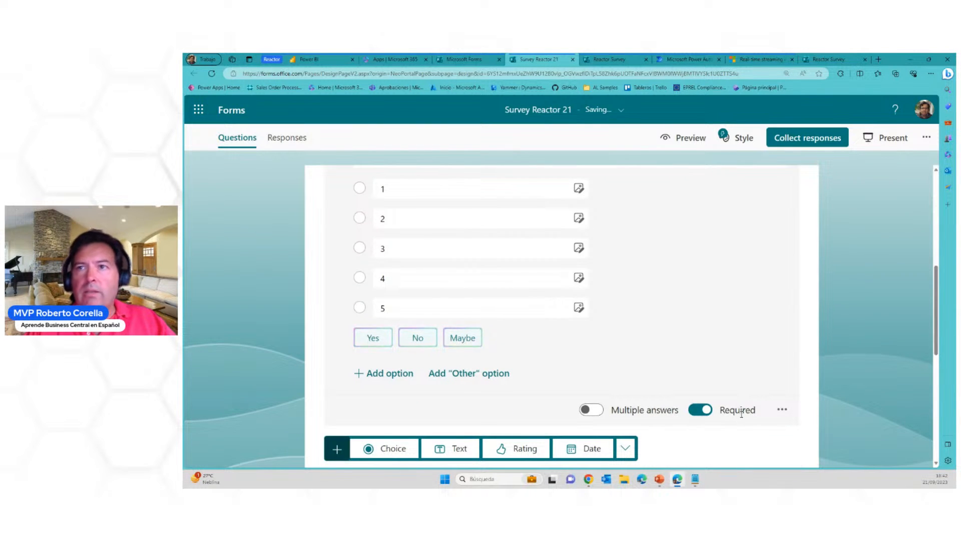
scroll(732, 380, "up", 2)
scroll(733, 380, "down", 2)
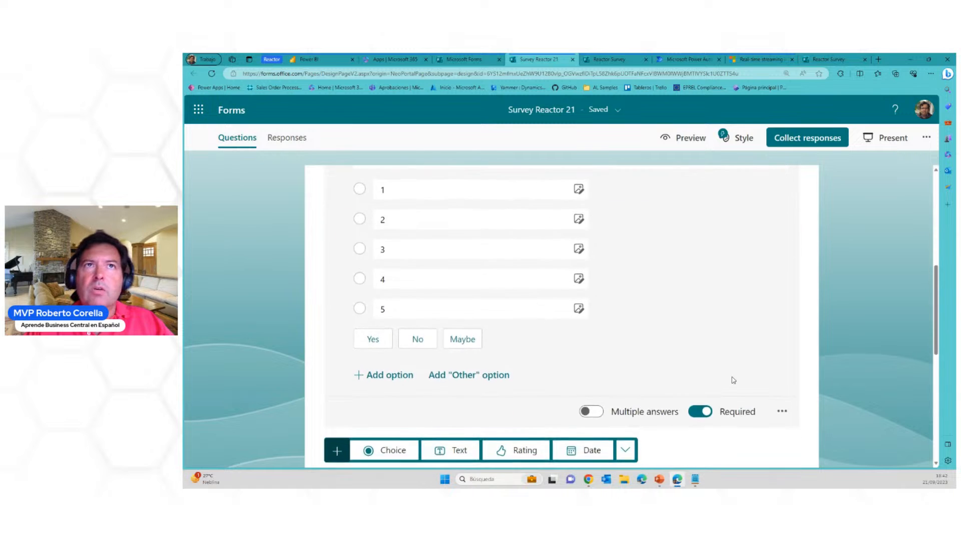
scroll(732, 382, "down", 2)
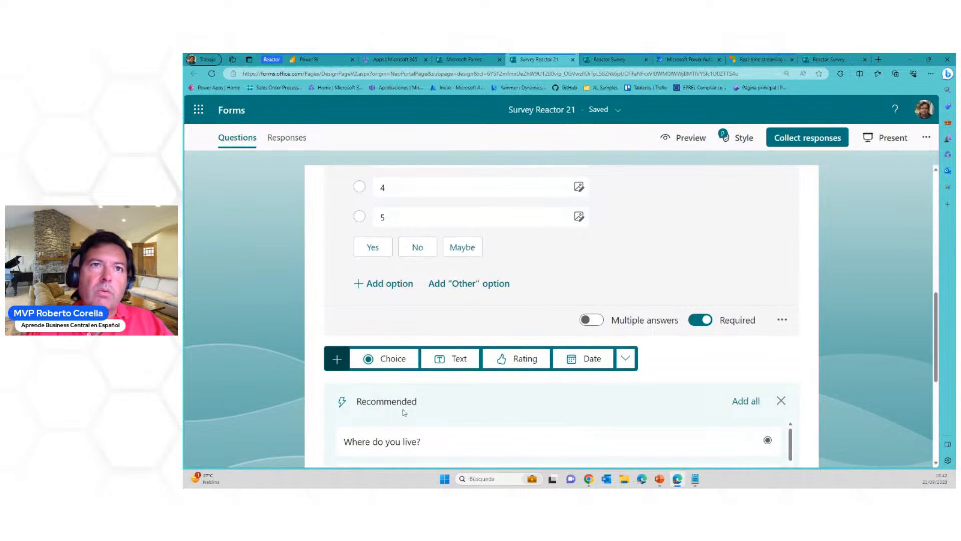
left_click(385, 360)
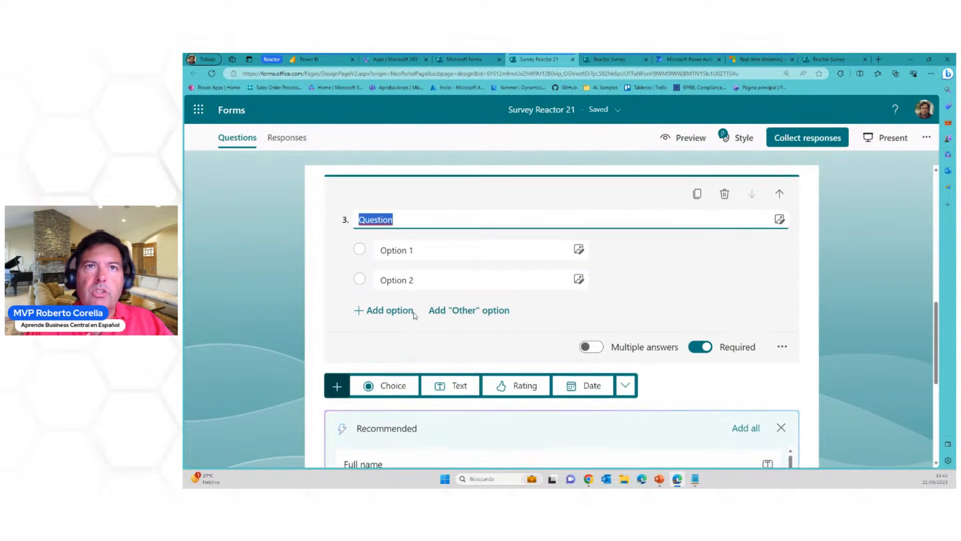
type("Do you")
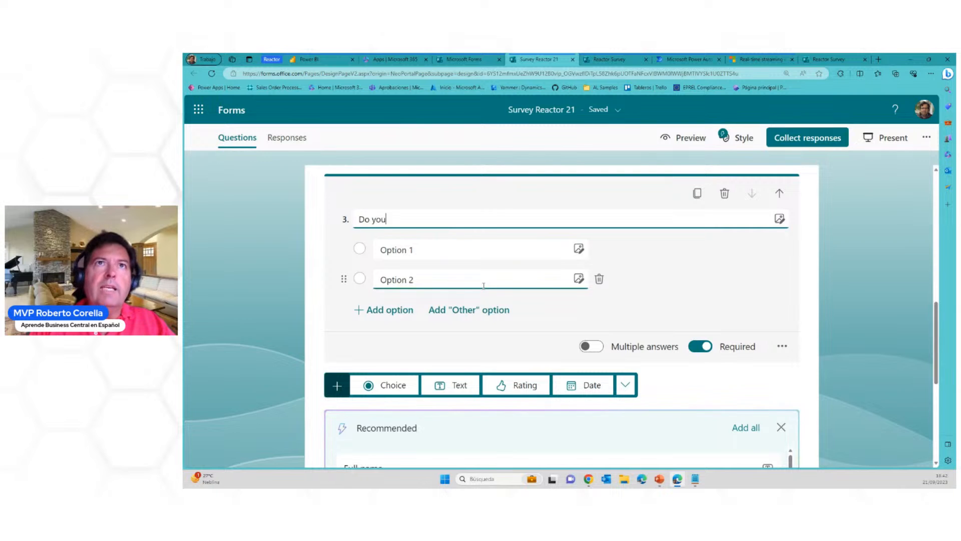
type(" like ")
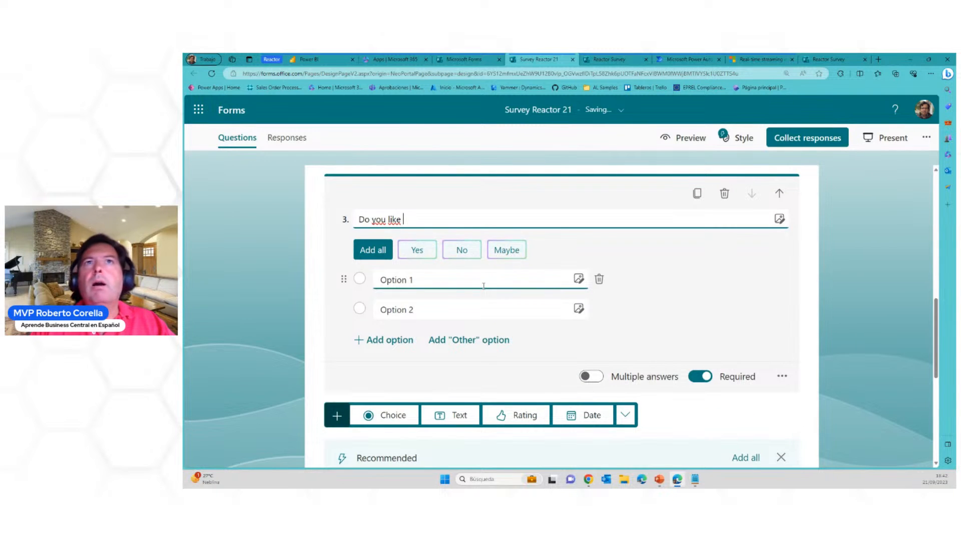
type("Power B")
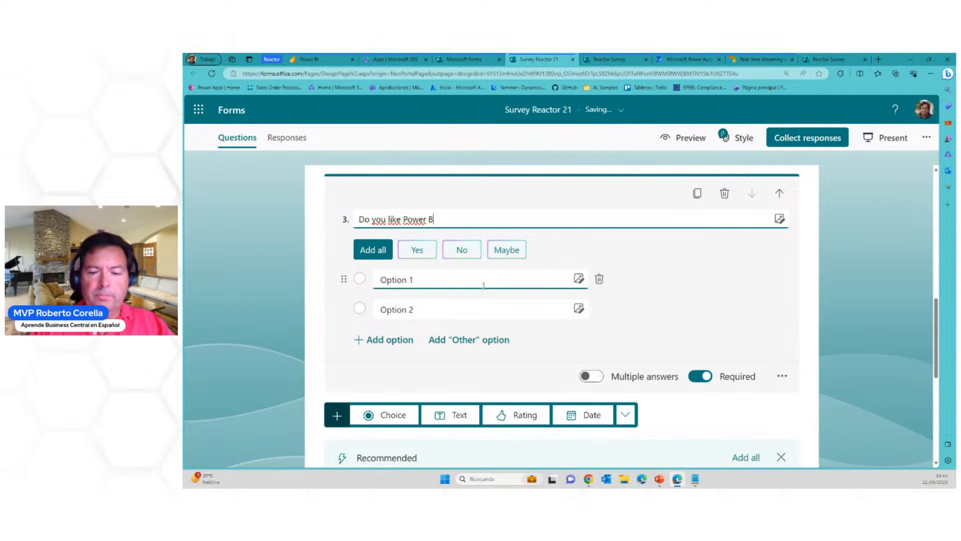
type("I?")
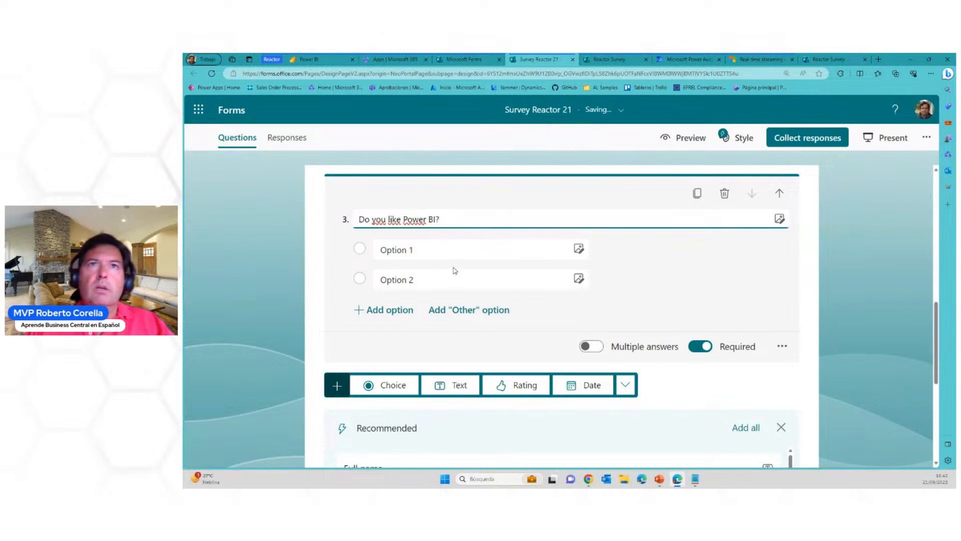
Set the Power BI question's answer options to 1, 2, 3, 4 and 5, and add a blank choice question after it
left_click(452, 250)
type("1")
left_click(423, 281)
type("2")
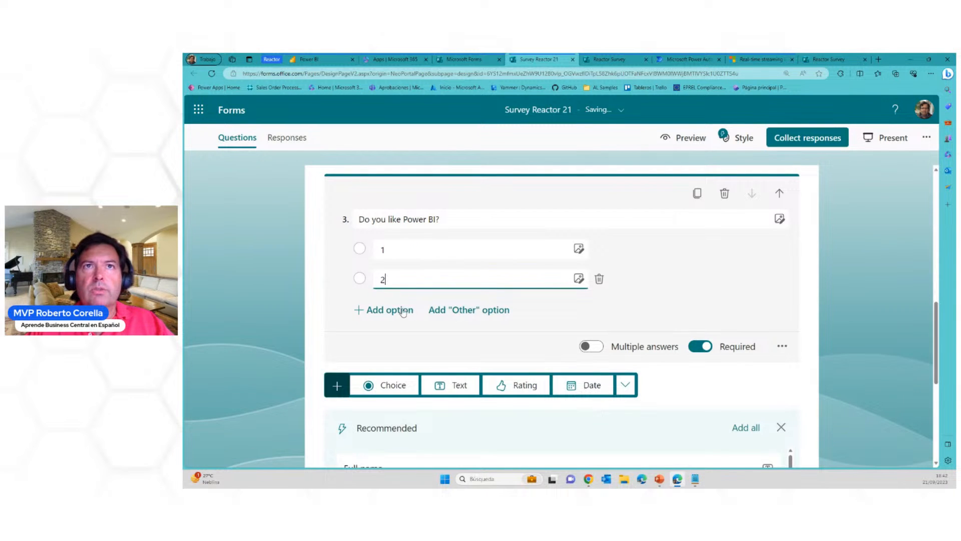
left_click(394, 311)
type("3")
left_click(395, 340)
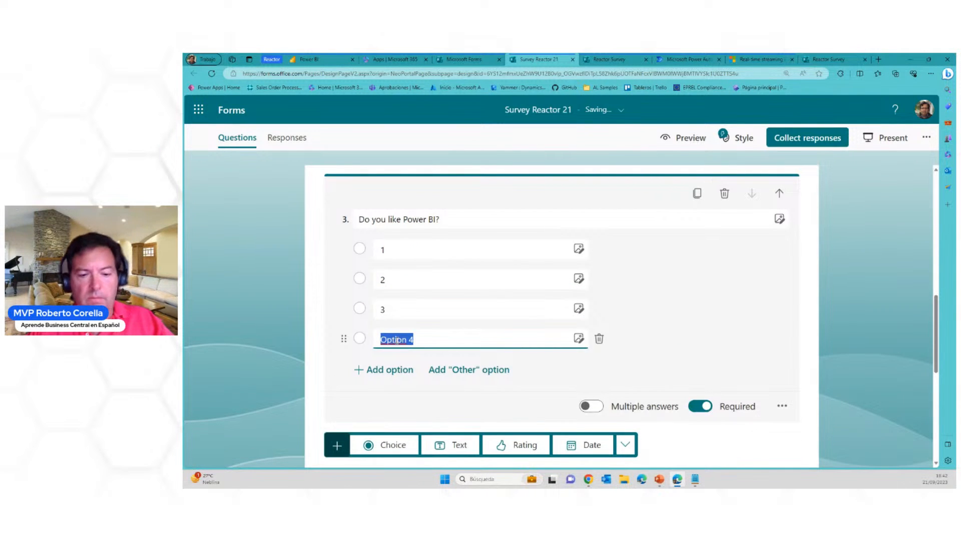
type("4")
left_click(394, 369)
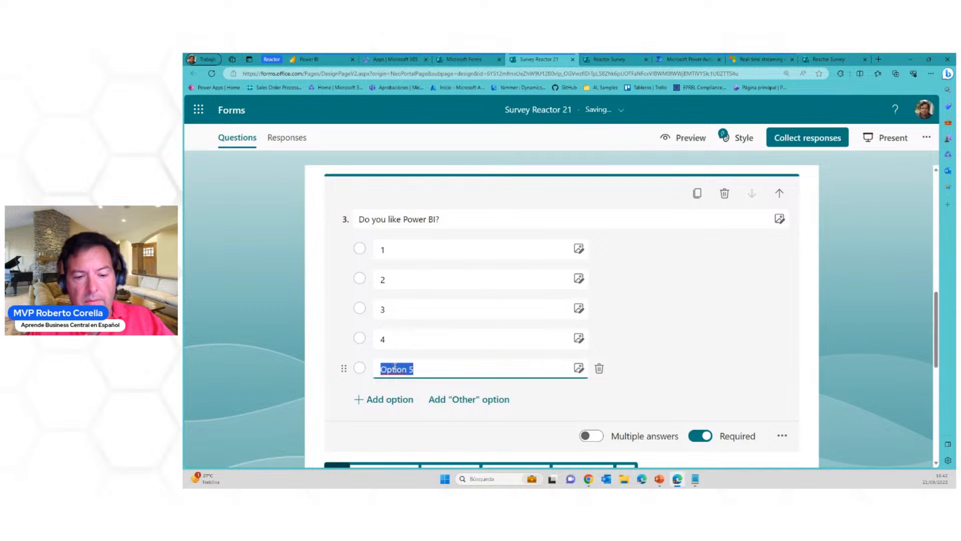
type("5")
scroll(711, 352, "down", 3)
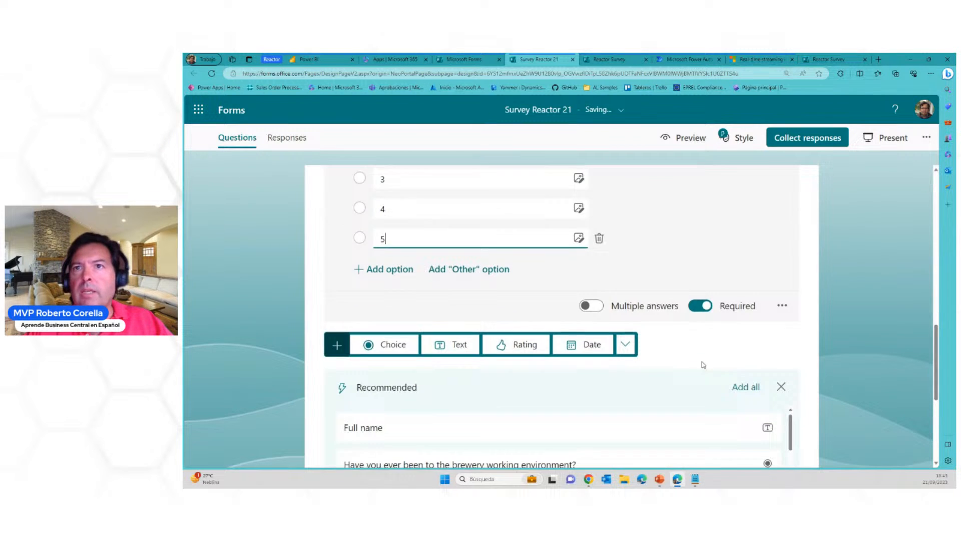
left_click(399, 350)
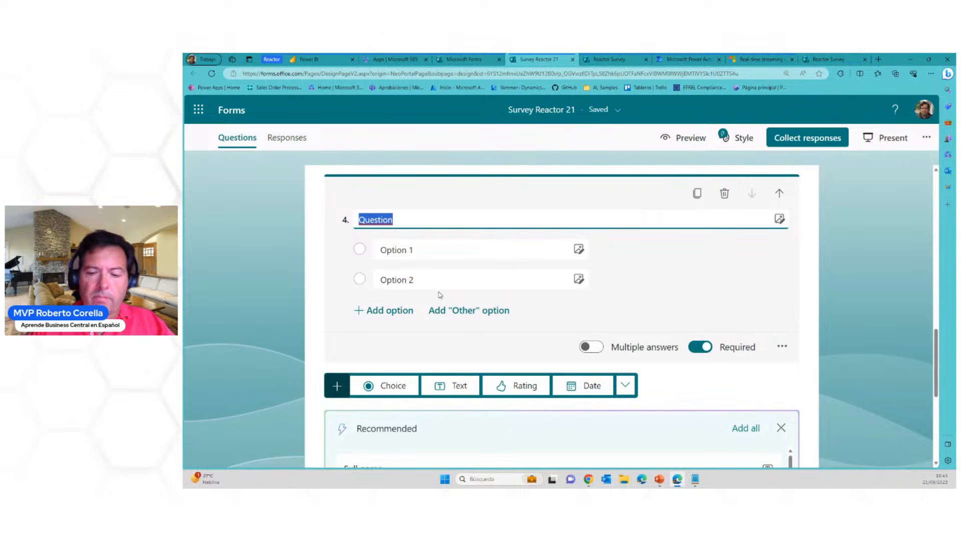
Prefix the title of the "Do you like Reactor?" question with "1 - "
scroll(450, 283, "up", 10)
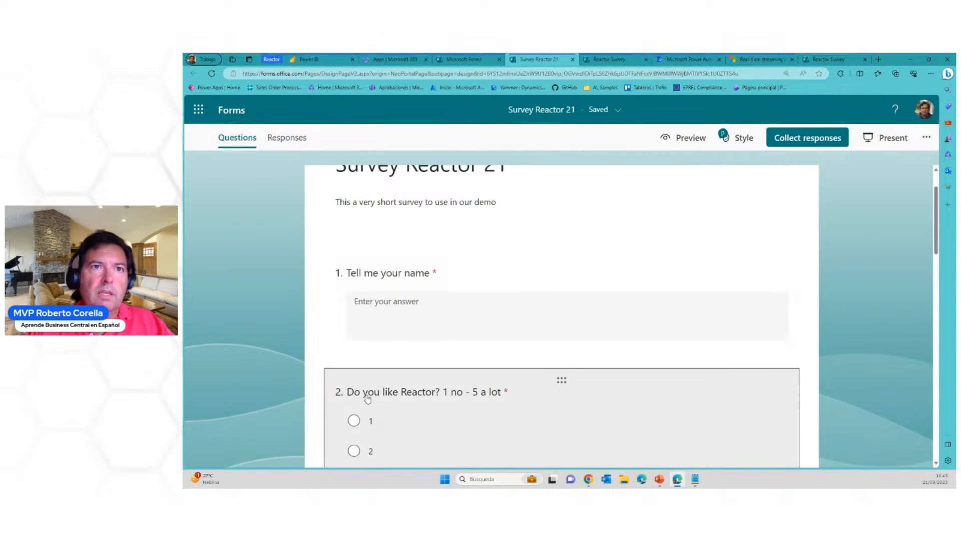
left_click(373, 398)
triple_click(360, 219)
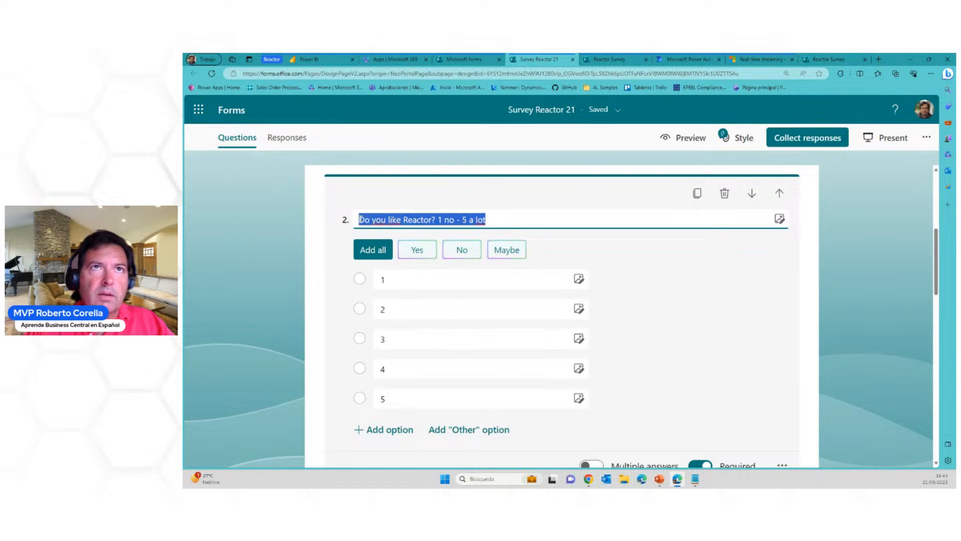
key("Home")
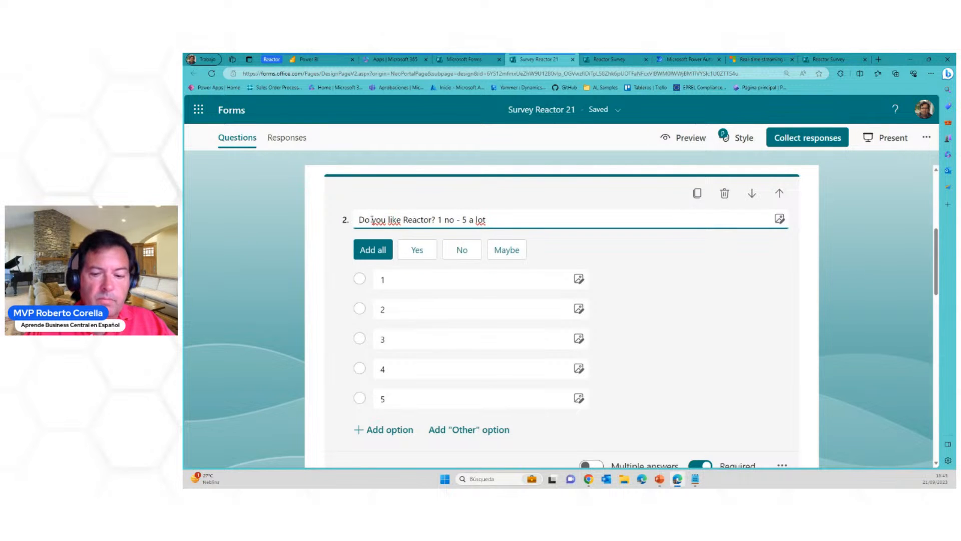
type("1 -")
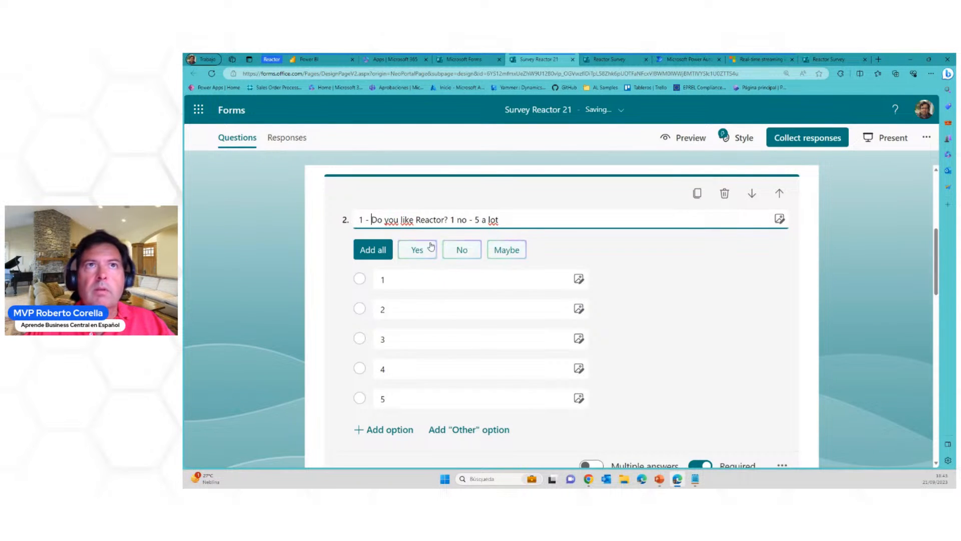
scroll(431, 251, "down", 5)
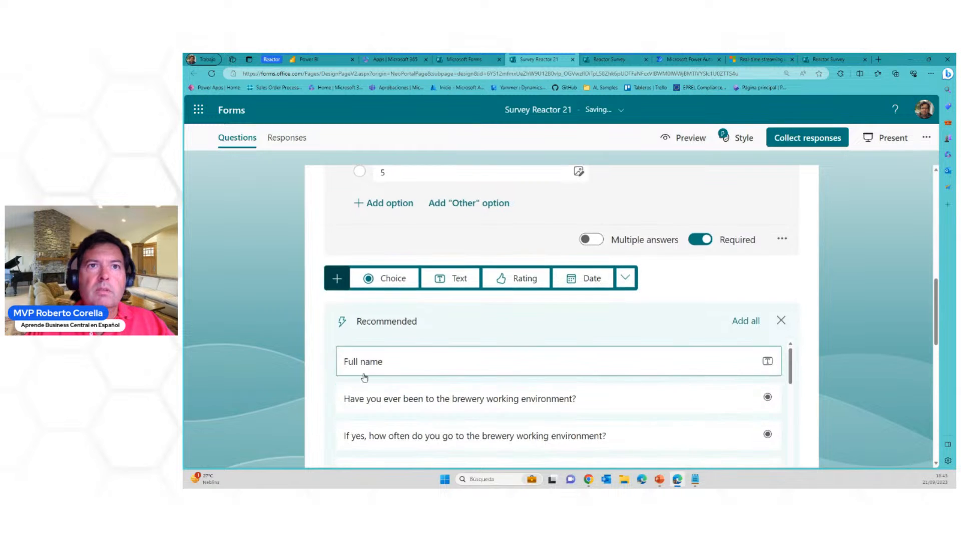
scroll(596, 325, "up", 4)
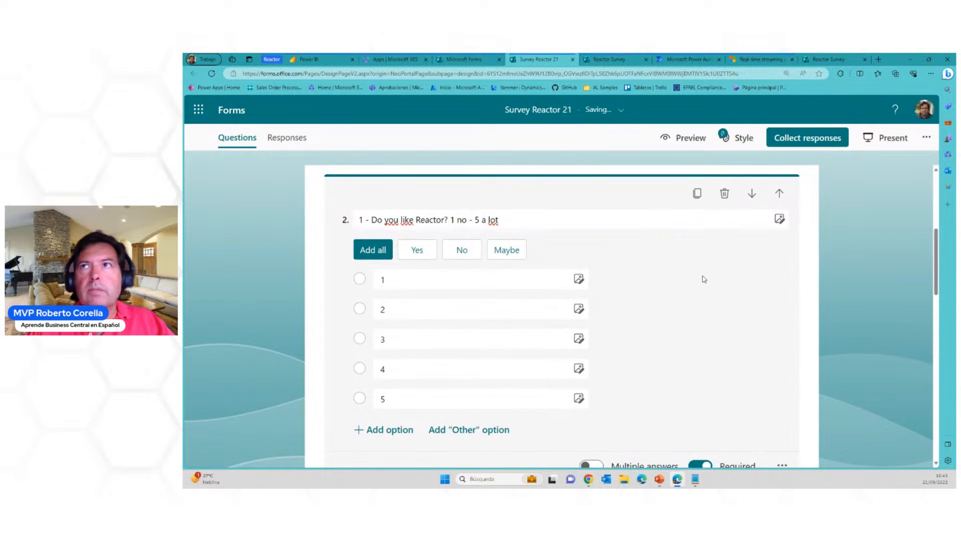
left_click(807, 276)
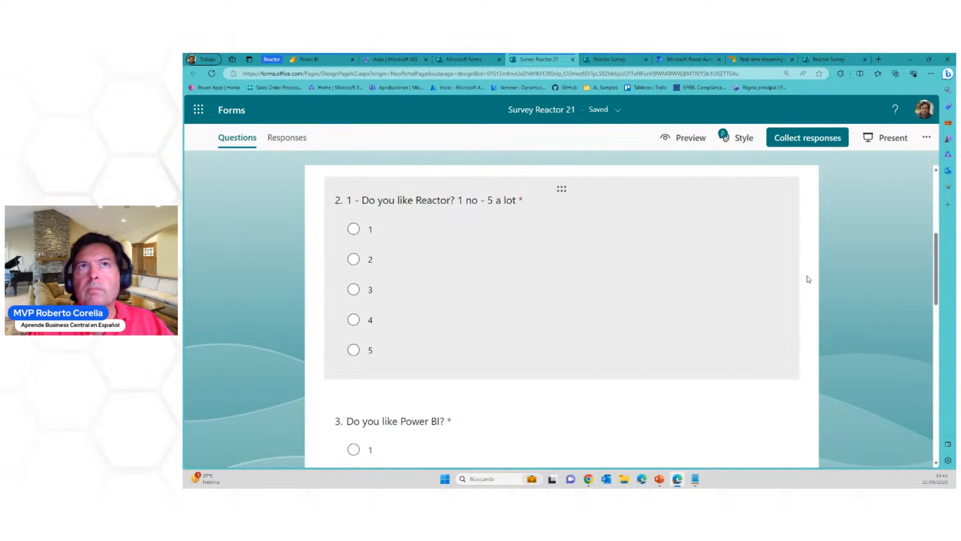
Prefix the title of the "Do you like Power BI?" question with "2 - "
scroll(598, 294, "down", 2)
left_click(408, 340)
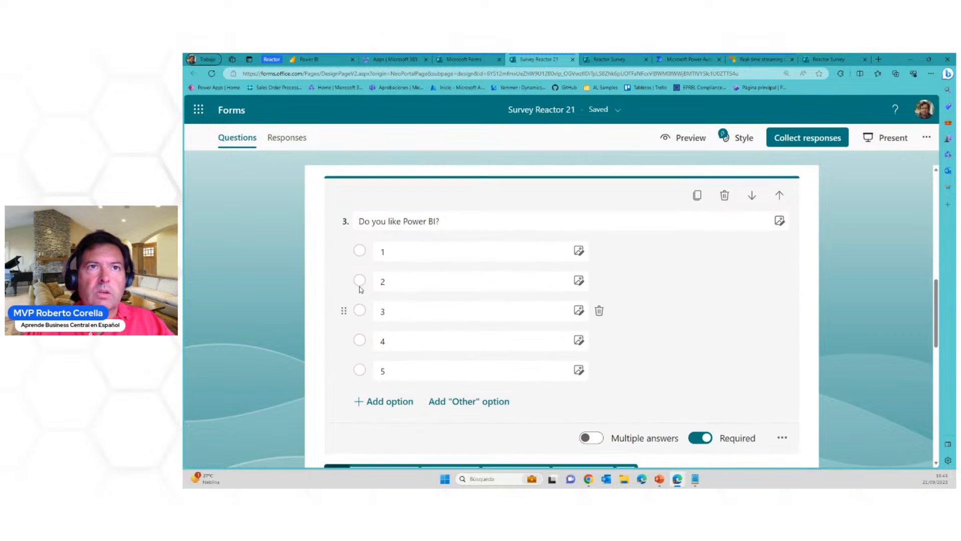
triple_click(360, 219)
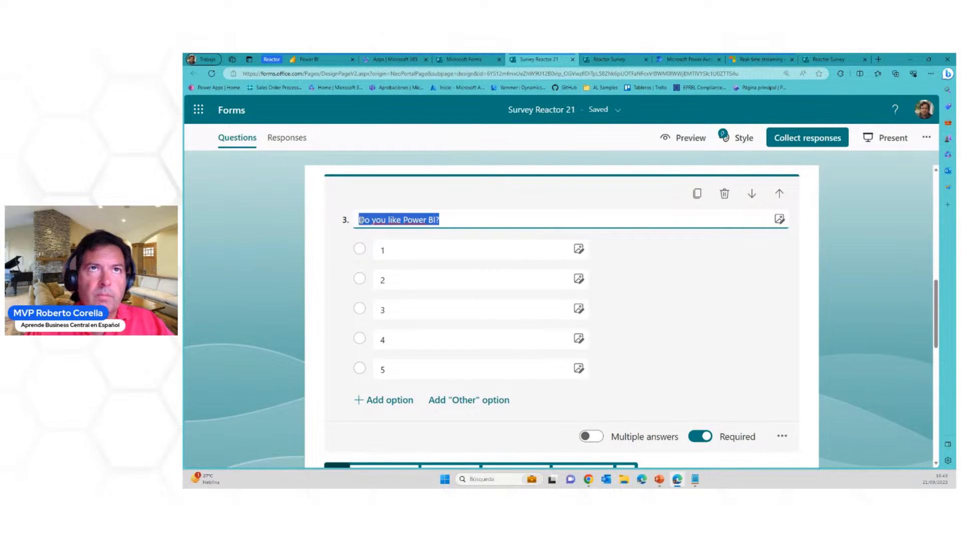
left_click(359, 219)
type("2 -")
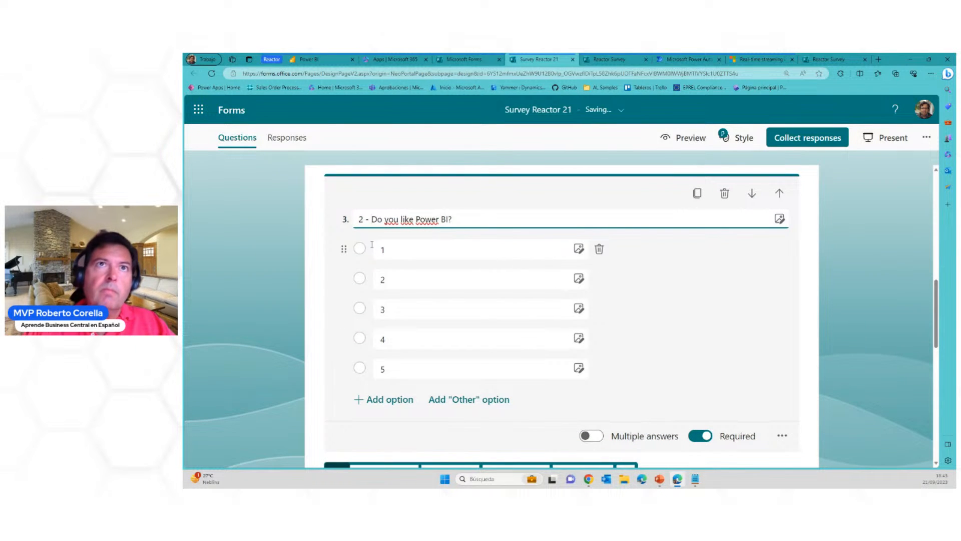
Add a choice question titled "Do you like Power Automate" after the Power BI question
scroll(781, 332, "down", 3)
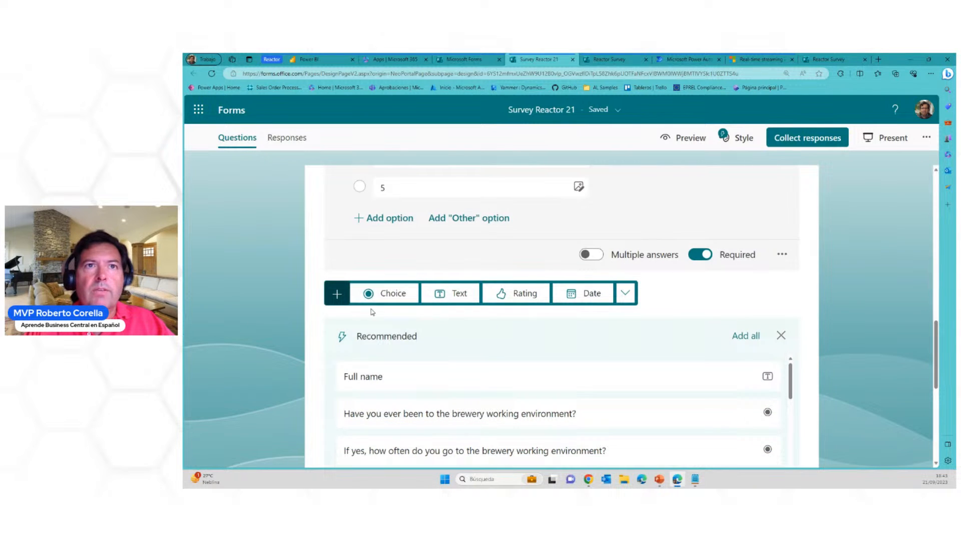
left_click(395, 300)
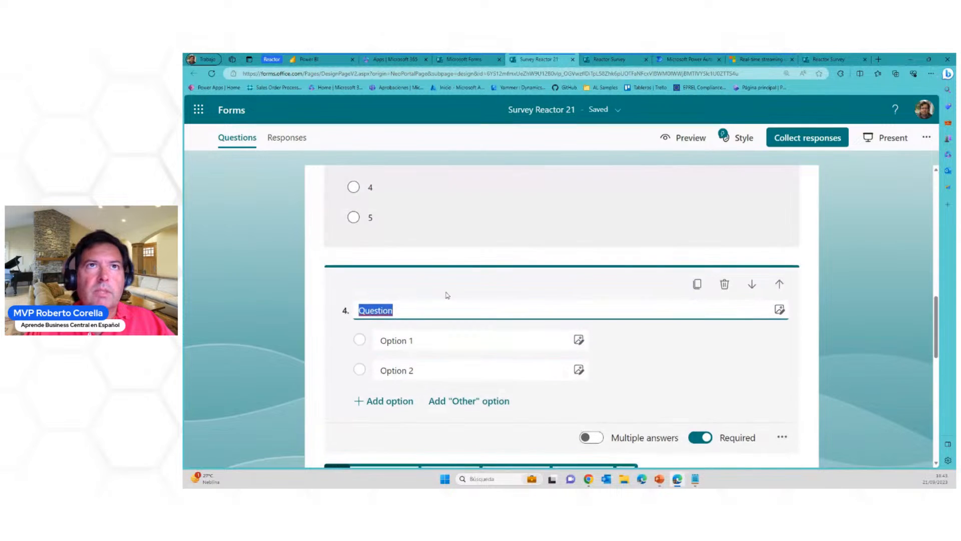
type("D")
type("o uu")
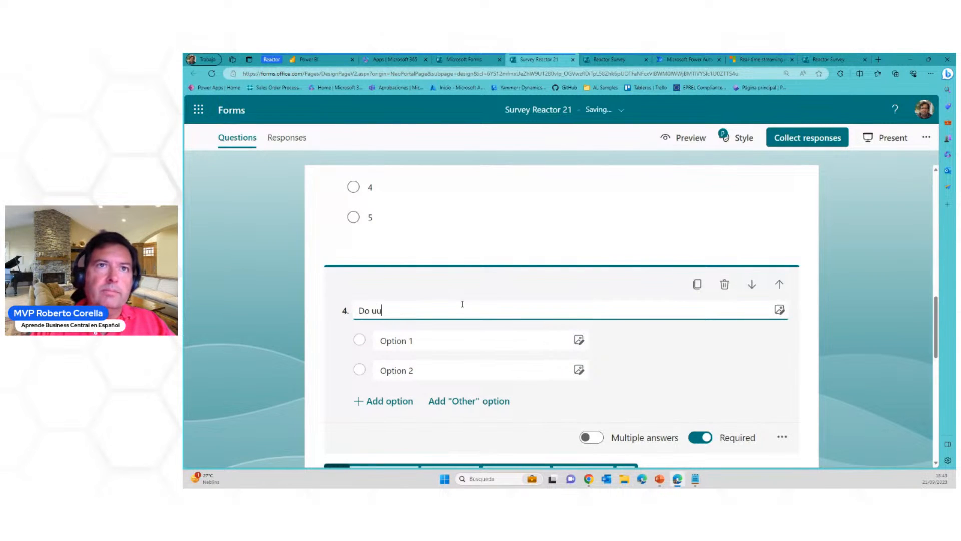
key("BackSpace")
key("BackSpace")
type("you l")
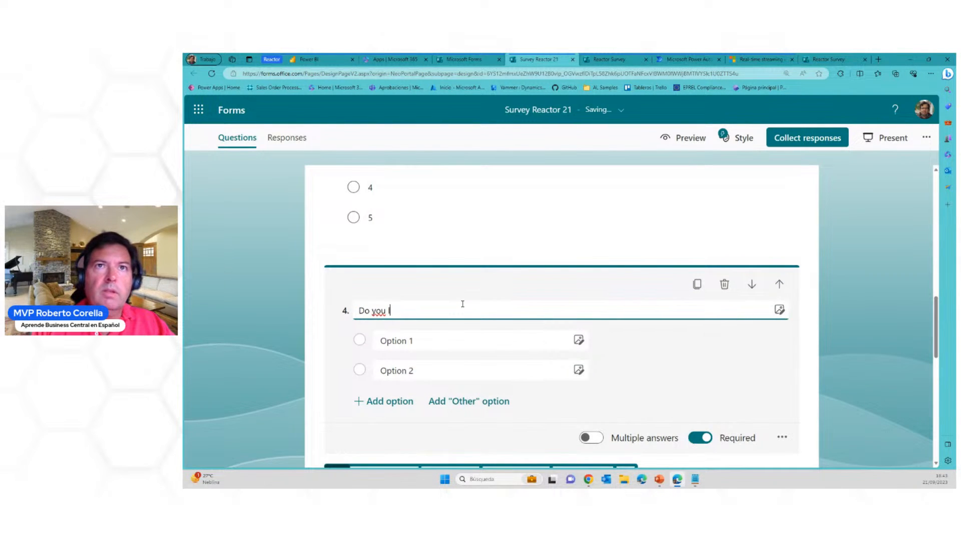
type("ike Power ")
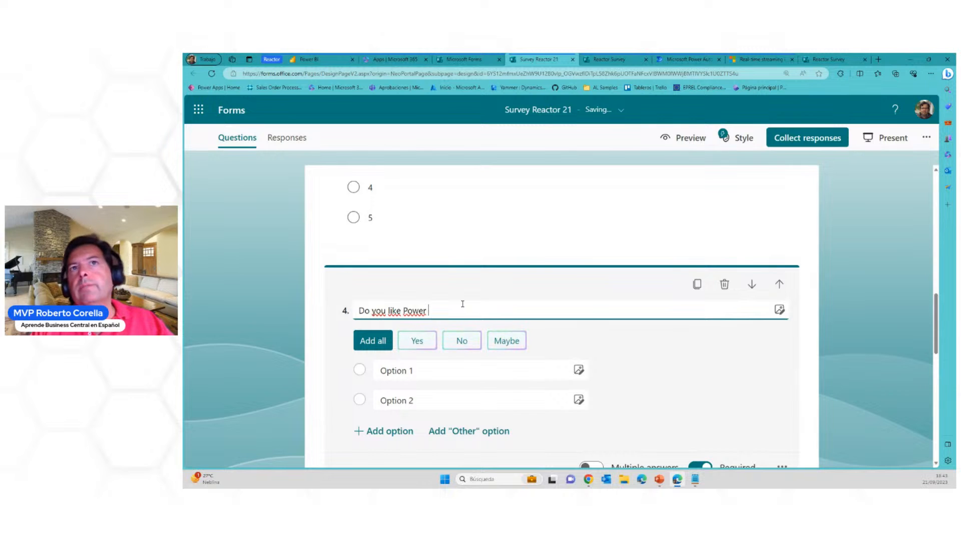
type("Auto")
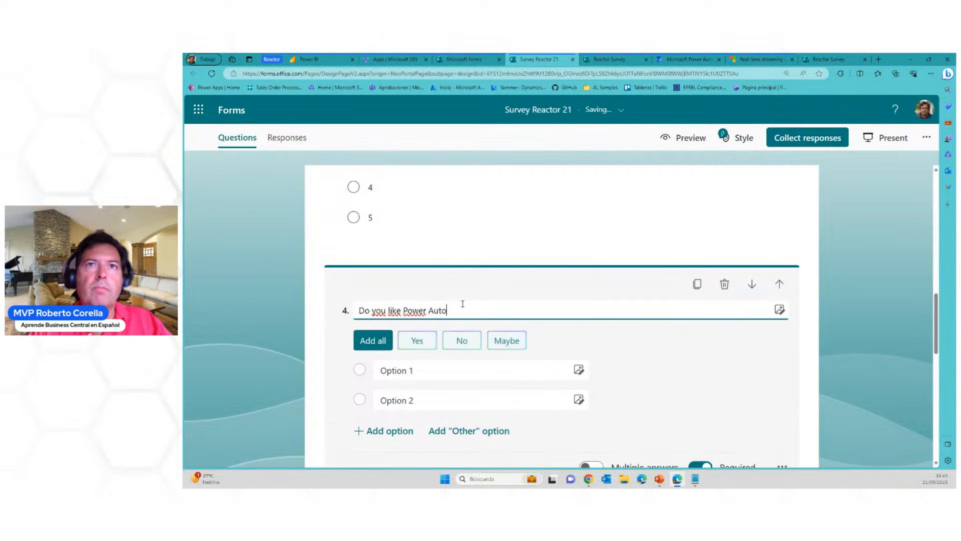
type("mate")
Set the Power Automate question's answer options to 1, 2, 3, 4 and 5
left_click(430, 345)
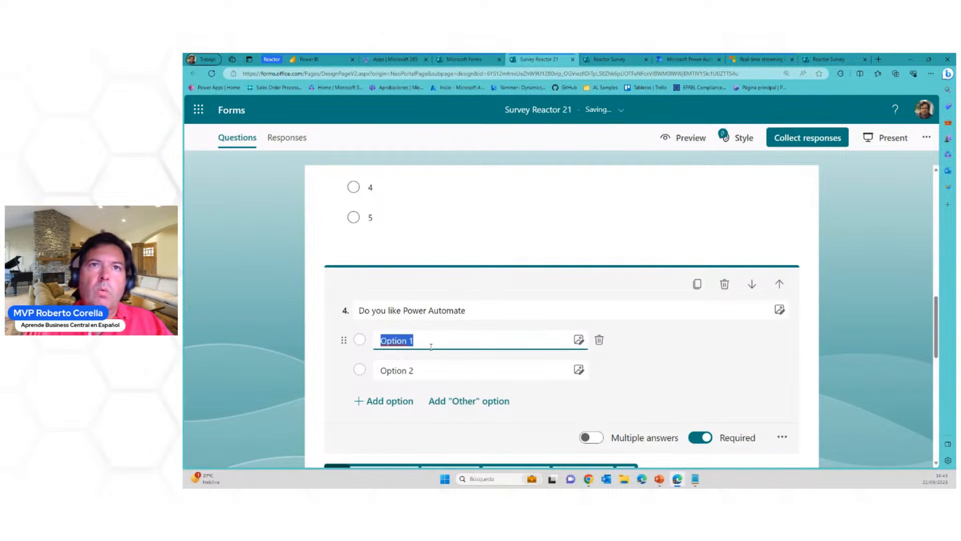
type("1")
key("Tab")
type("2")
left_click(398, 401)
type("3")
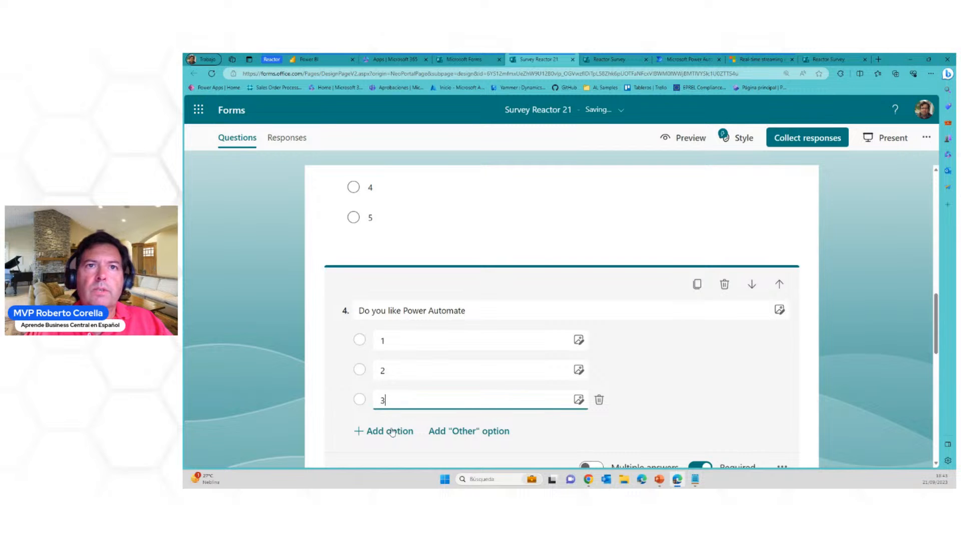
left_click(392, 432)
type("4")
left_click(394, 459)
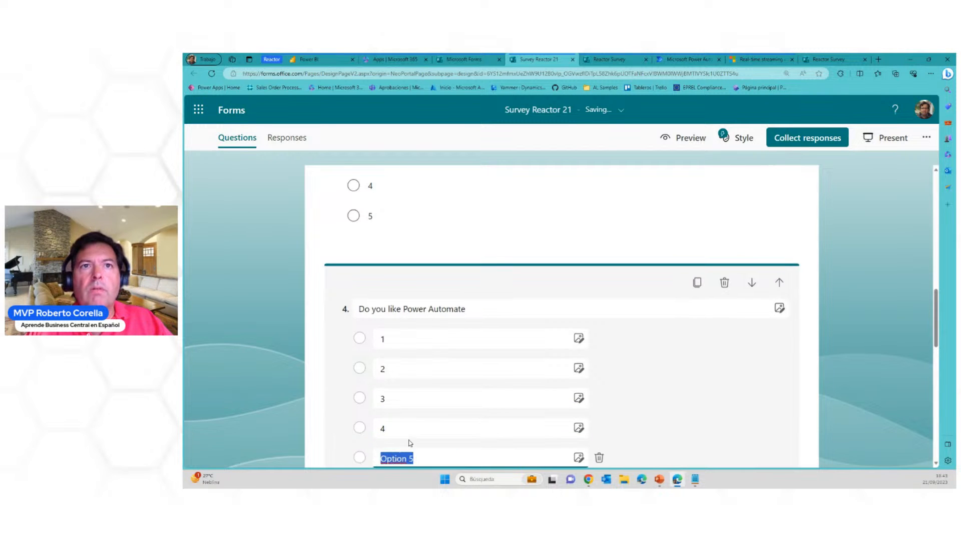
type("5")
left_click(681, 404)
scroll(681, 403, "down", 3)
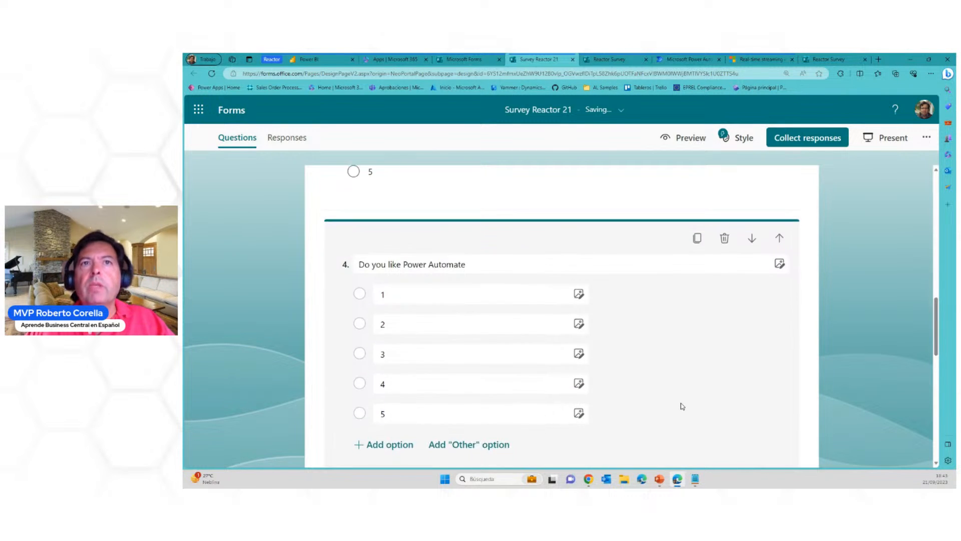
Prefix the title of the "Do you like Power Automate" question with "3 - "
scroll(683, 413, "up", 15)
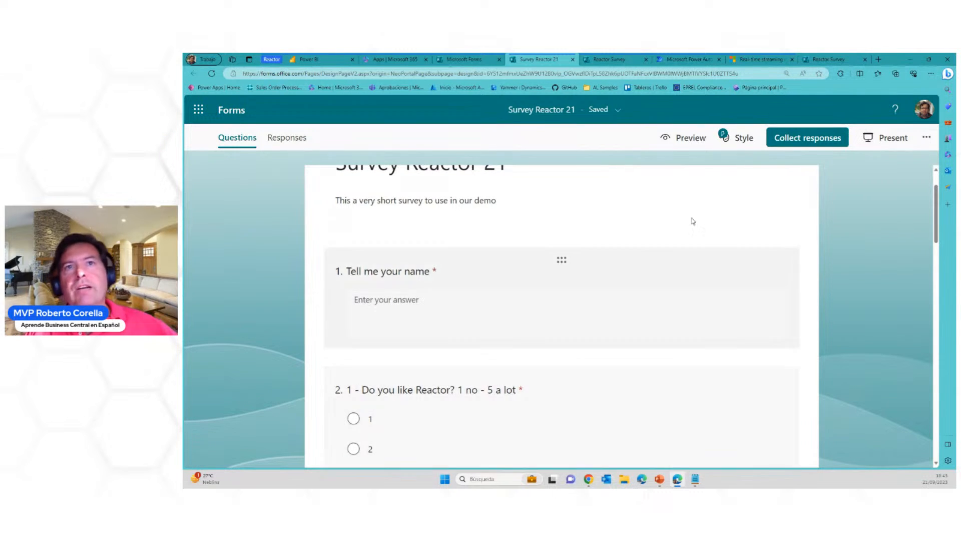
scroll(635, 307, "down", 6)
scroll(642, 308, "down", 3)
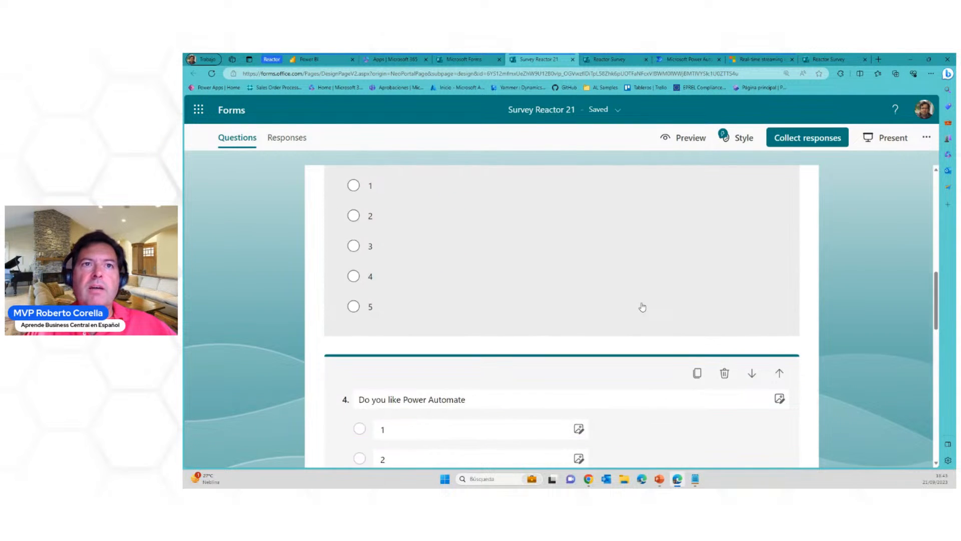
left_click(371, 398)
triple_click(361, 399)
left_click(362, 399)
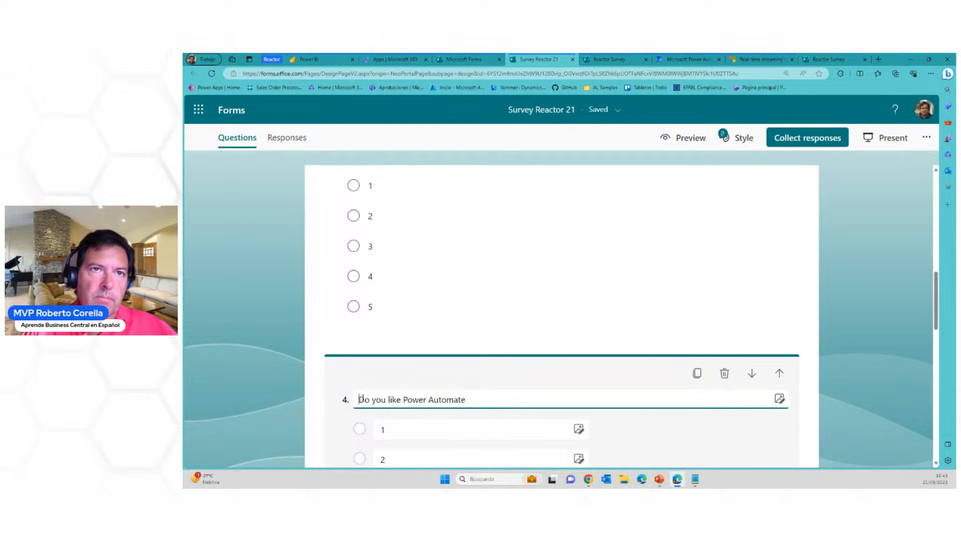
type("3 -")
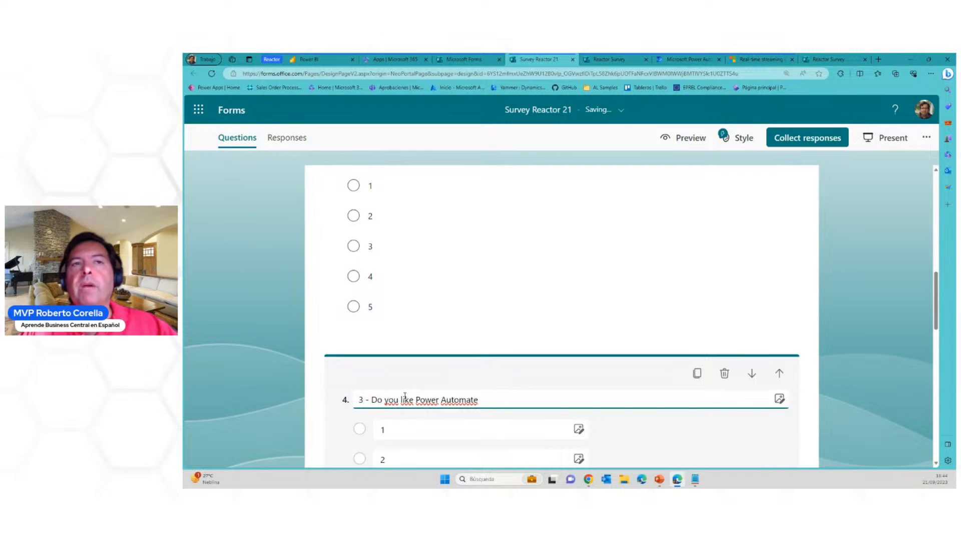
left_click(483, 412)
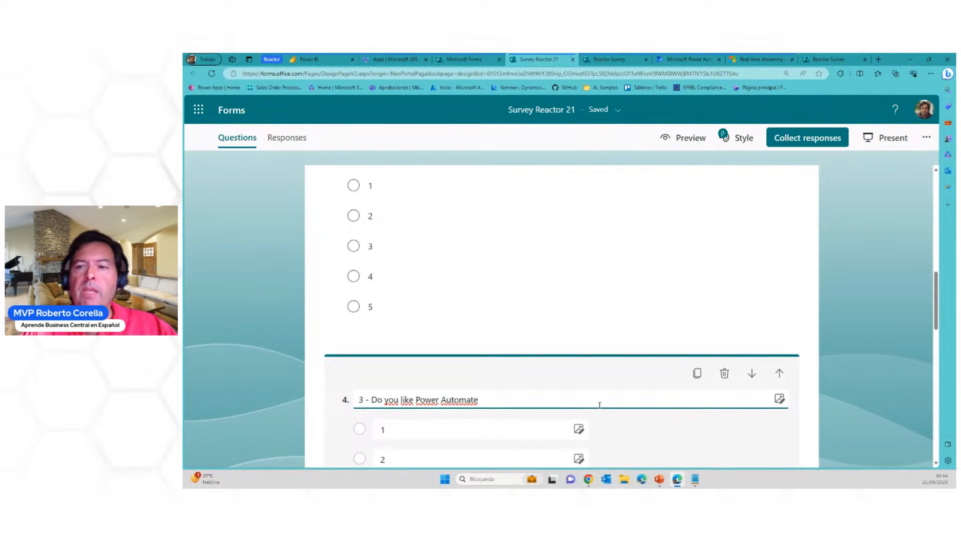
Try several suggested styles for the survey and apply the purple one with the graduation cap and books illustration
scroll(598, 408, "up", 10)
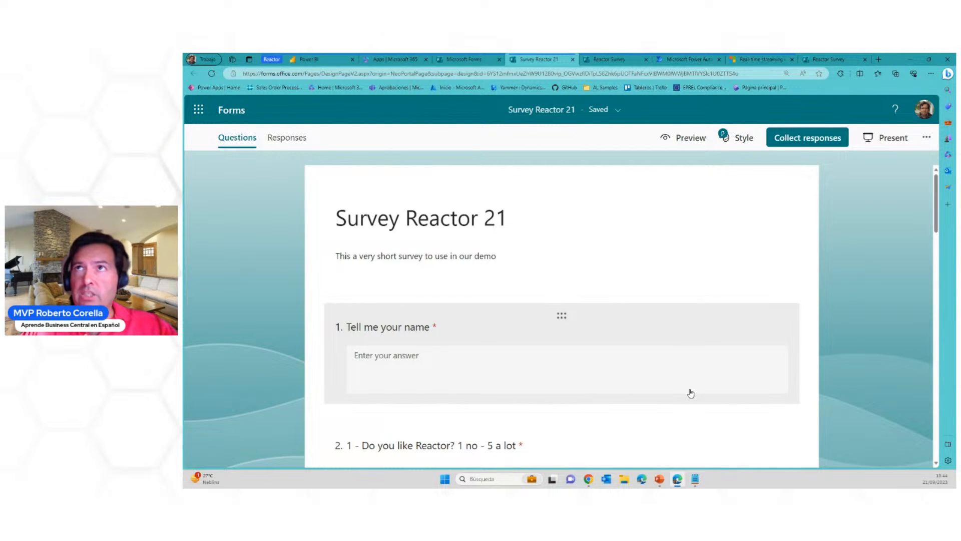
left_click(740, 138)
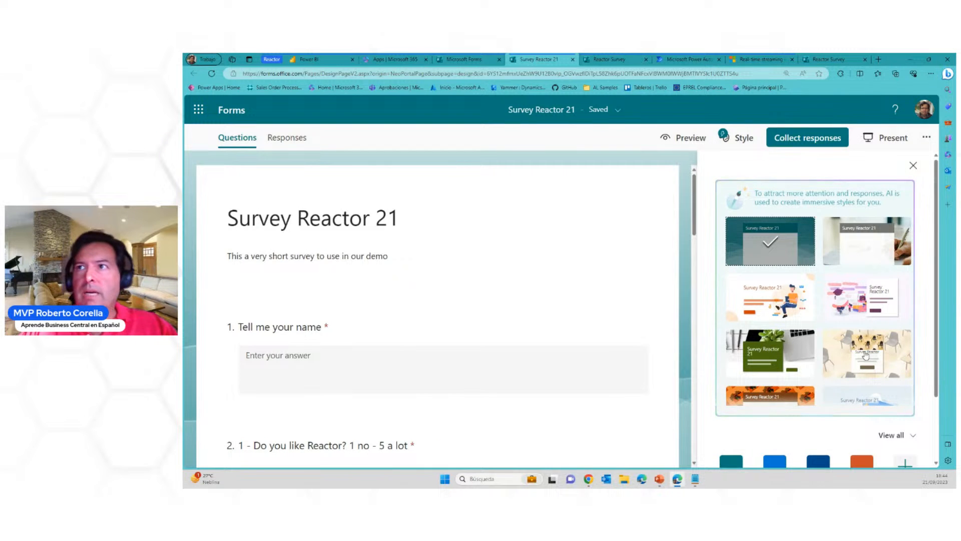
left_click(881, 347)
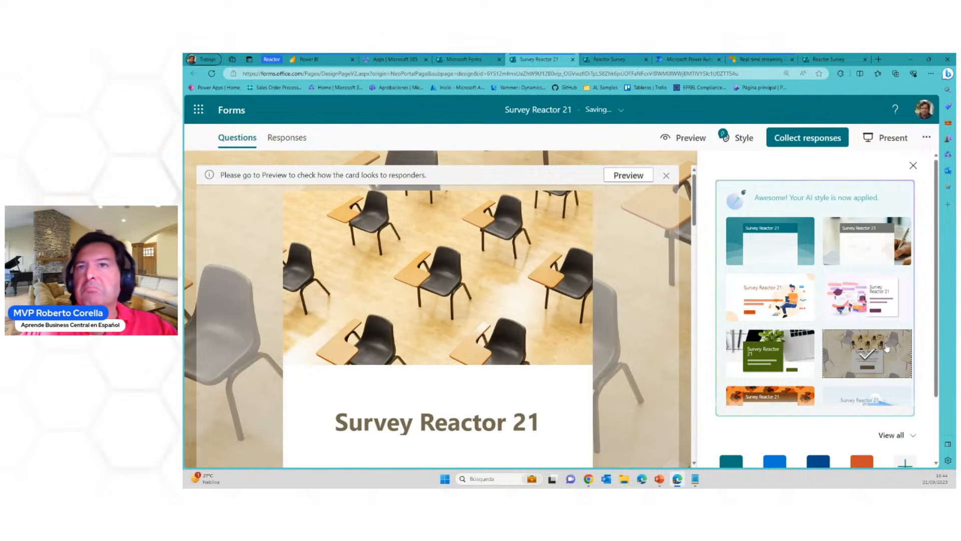
scroll(844, 384, "down", 2)
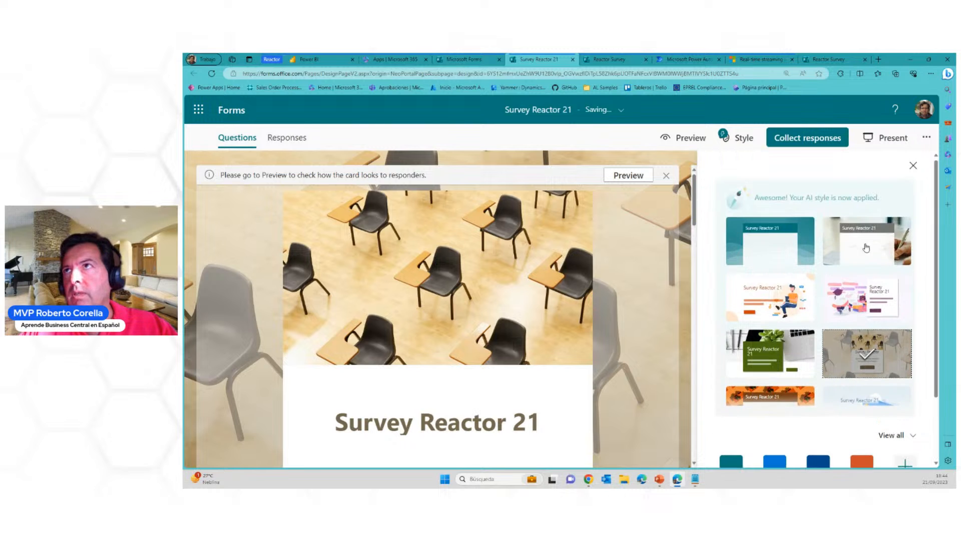
left_click(806, 258)
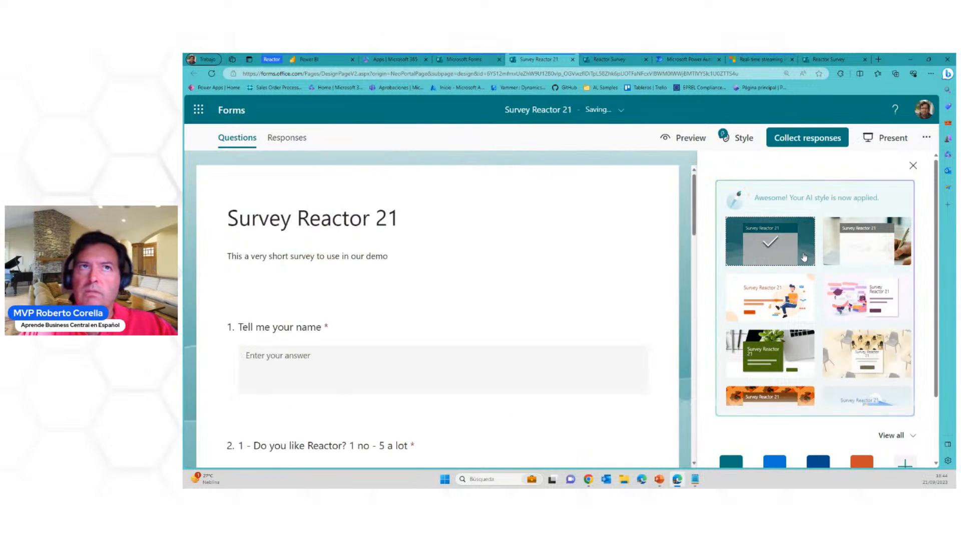
left_click(790, 319)
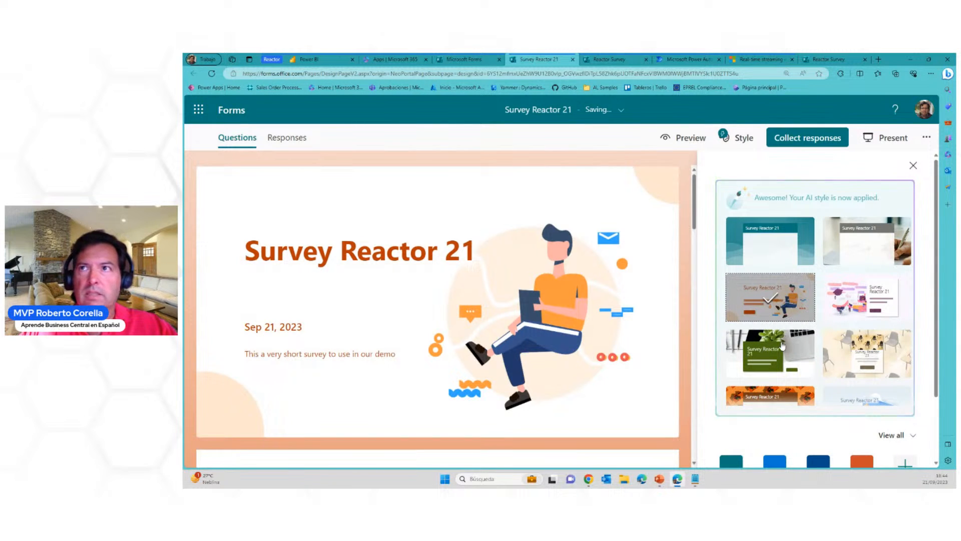
left_click(778, 352)
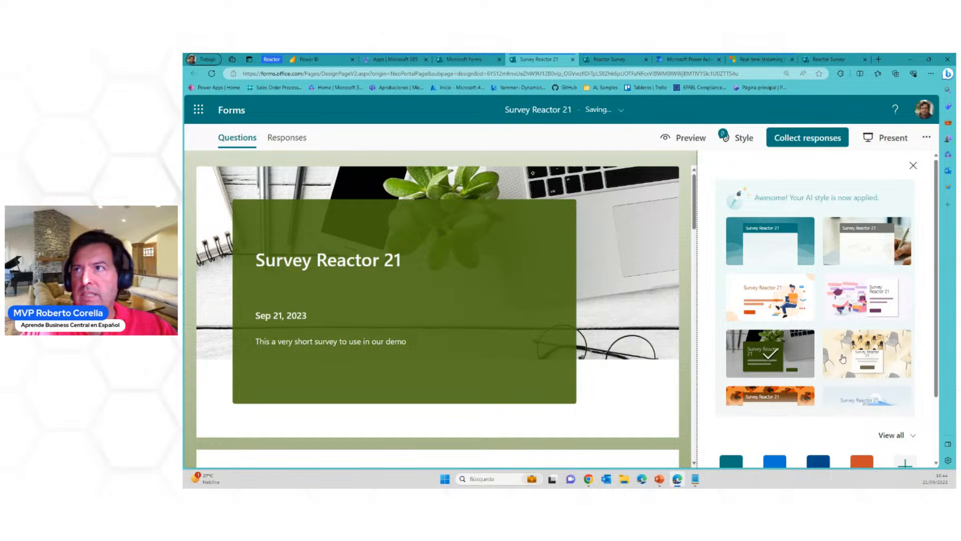
left_click(869, 303)
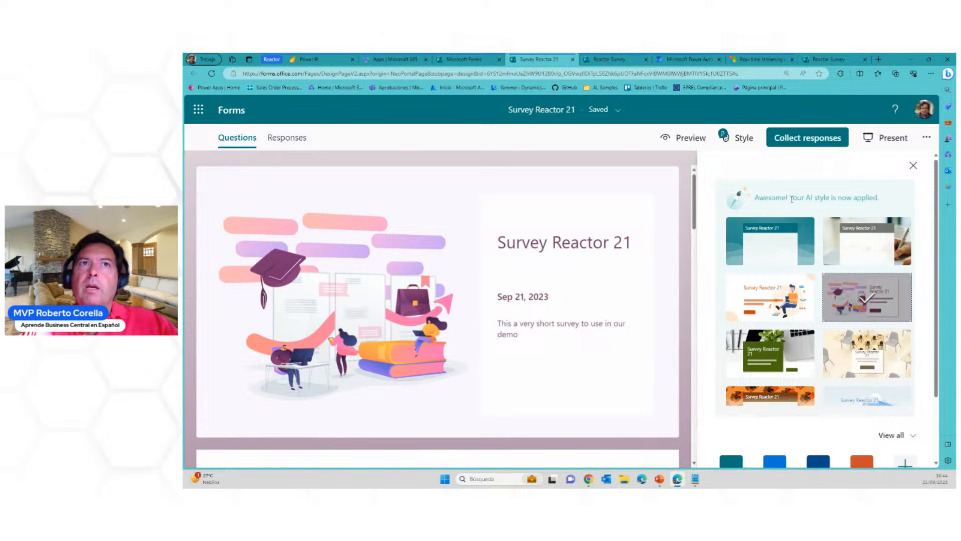
Open the survey's response collection settings, review the audience choices and set it to "Anyone can respond"
left_click(818, 148)
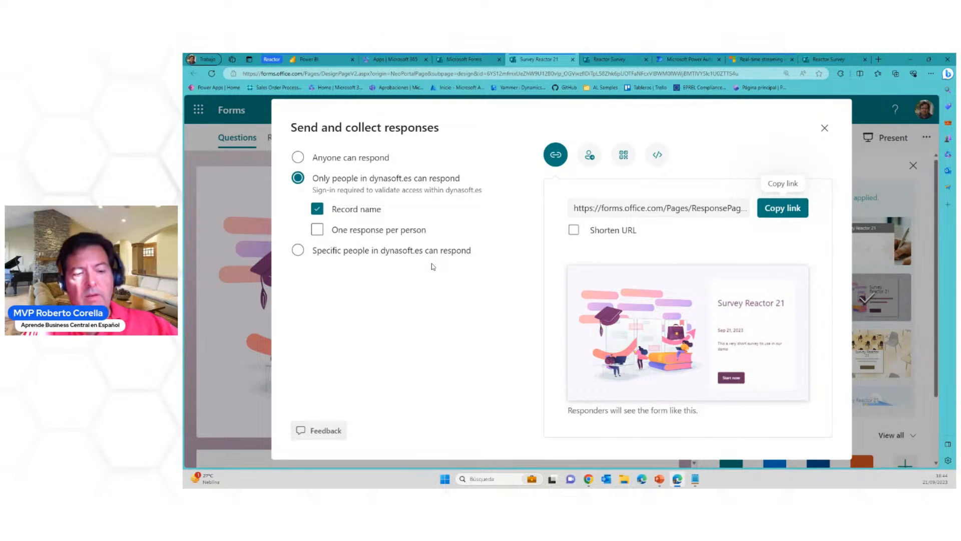
mouse_move(284, 144)
left_mouse_down()
mouse_move(301, 208)
mouse_move(468, 284)
mouse_move(496, 283)
left_mouse_up()
key("Escape")
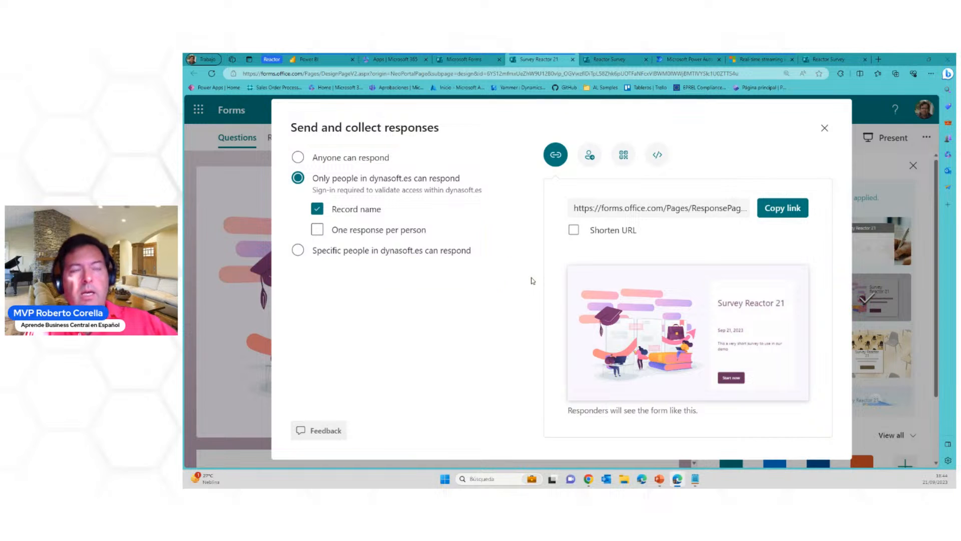
left_click(298, 158)
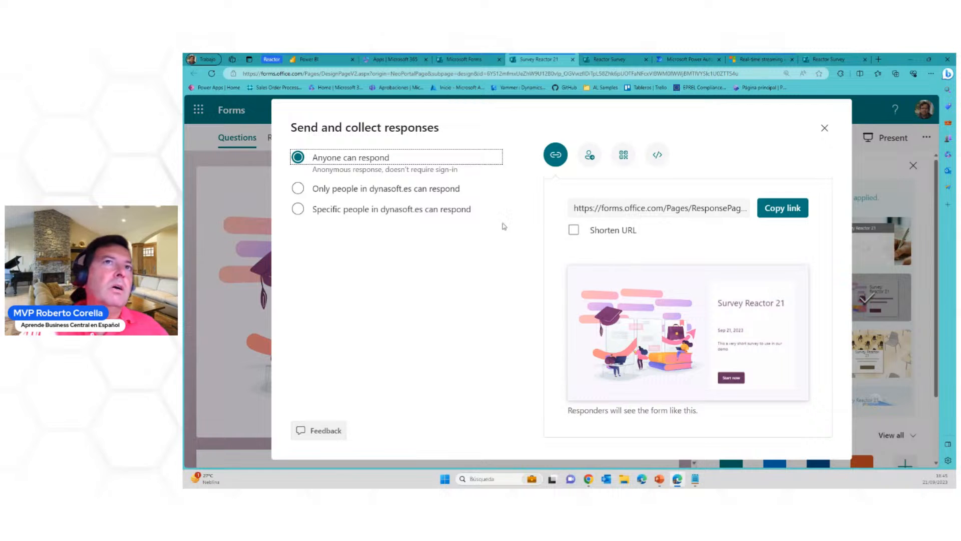
left_click(405, 189)
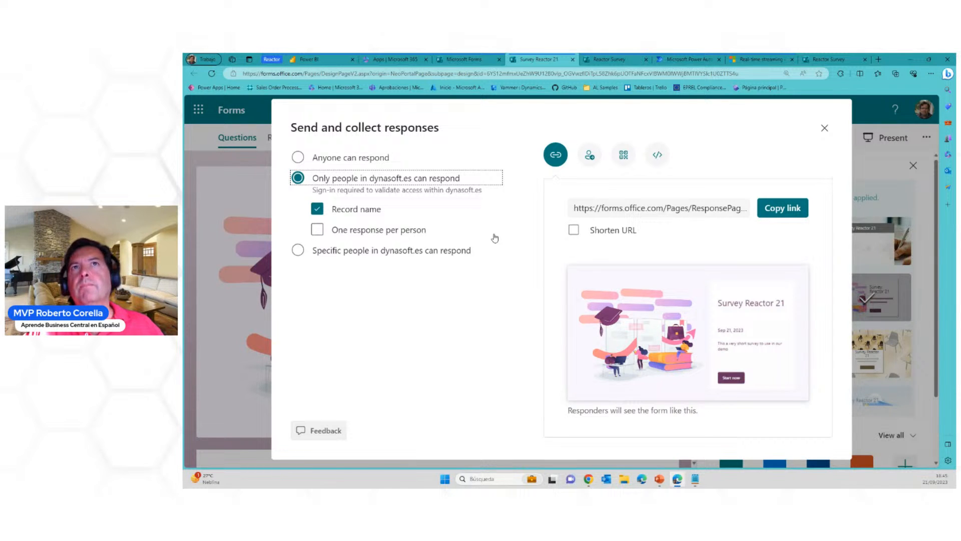
left_click(369, 251)
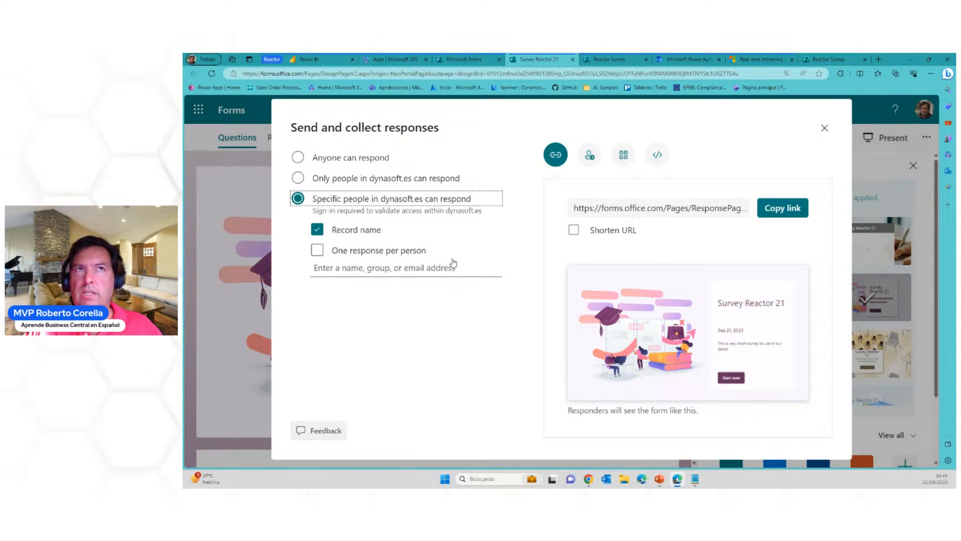
left_click(338, 157)
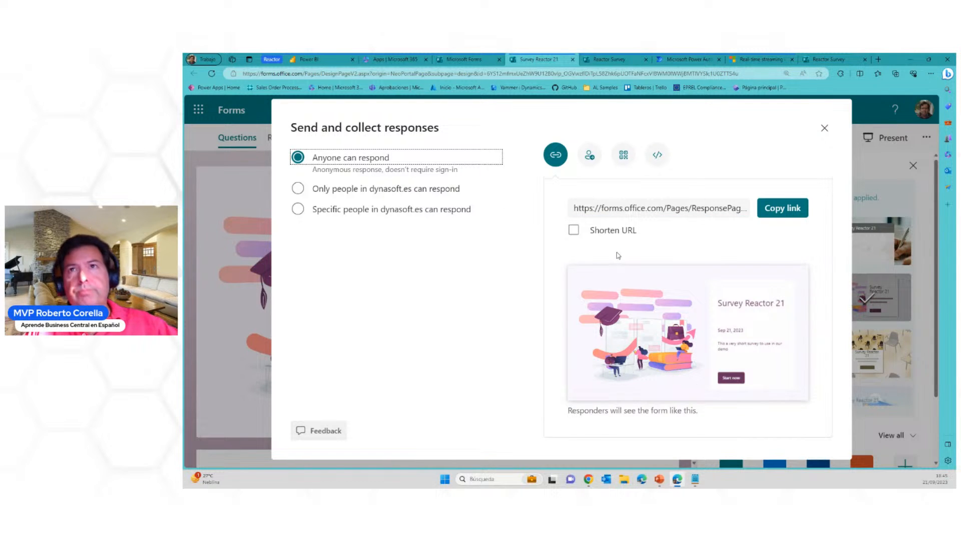
Shorten the survey's response URL and copy the shortened link
mouse_move(557, 190)
left_mouse_down()
mouse_move(569, 228)
mouse_move(751, 246)
left_mouse_up()
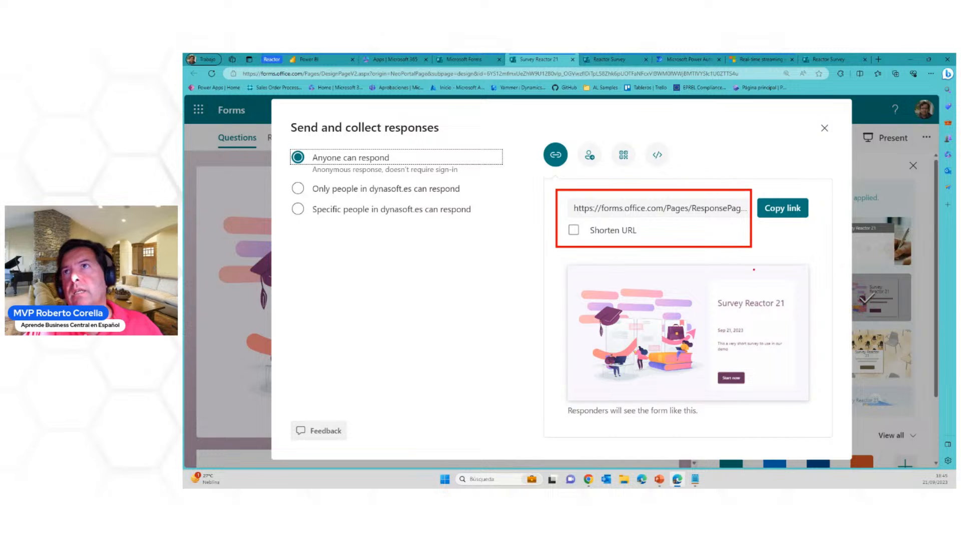
key("Escape")
left_click(621, 233)
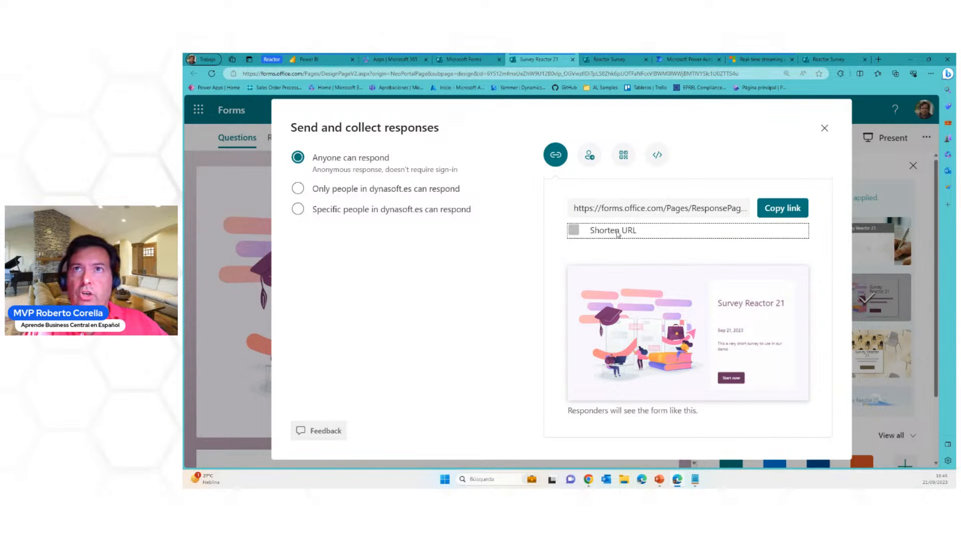
left_click(624, 154)
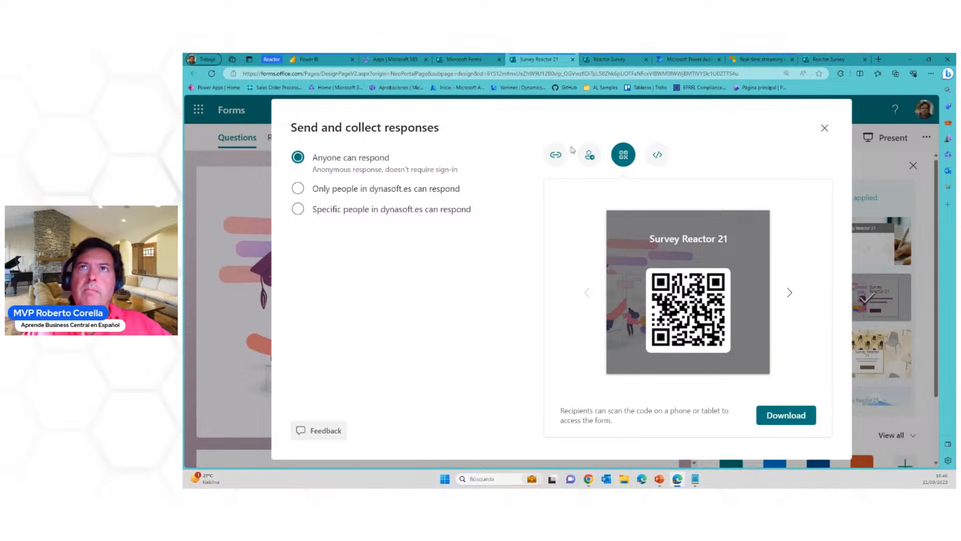
left_click(556, 155)
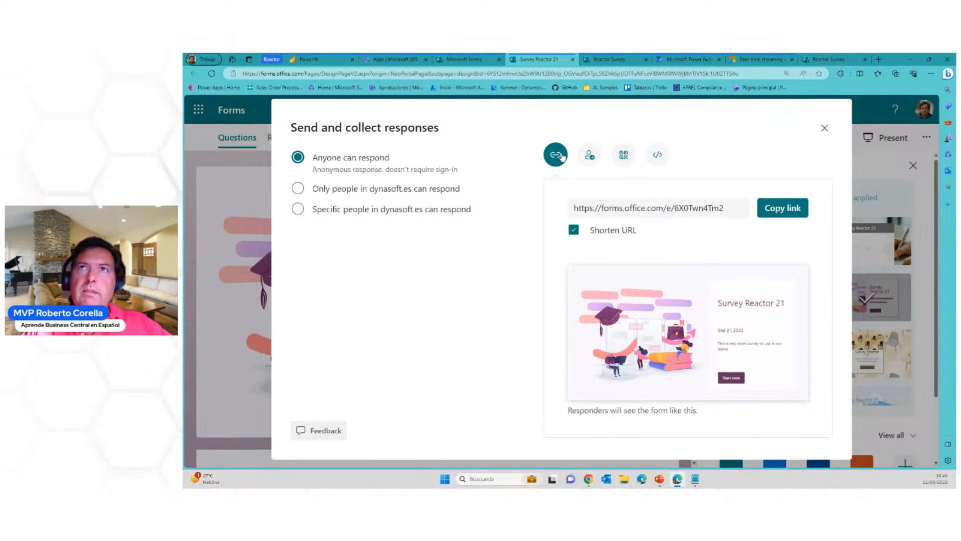
left_click(779, 208)
Open the copied short survey link in the Reactor Survey browser tab and start filling in Survey Reactor 21
left_click(612, 59)
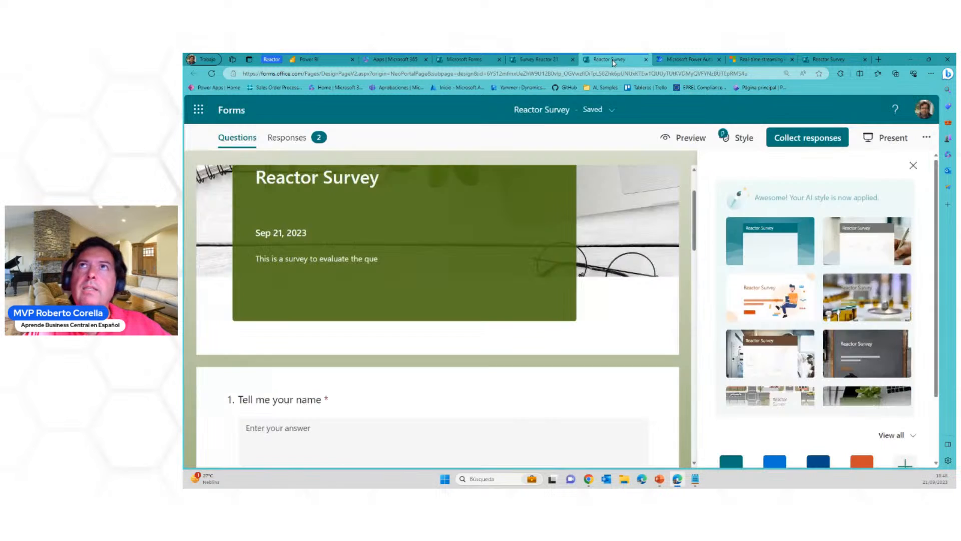
left_click(624, 73)
key("ctrl+v")
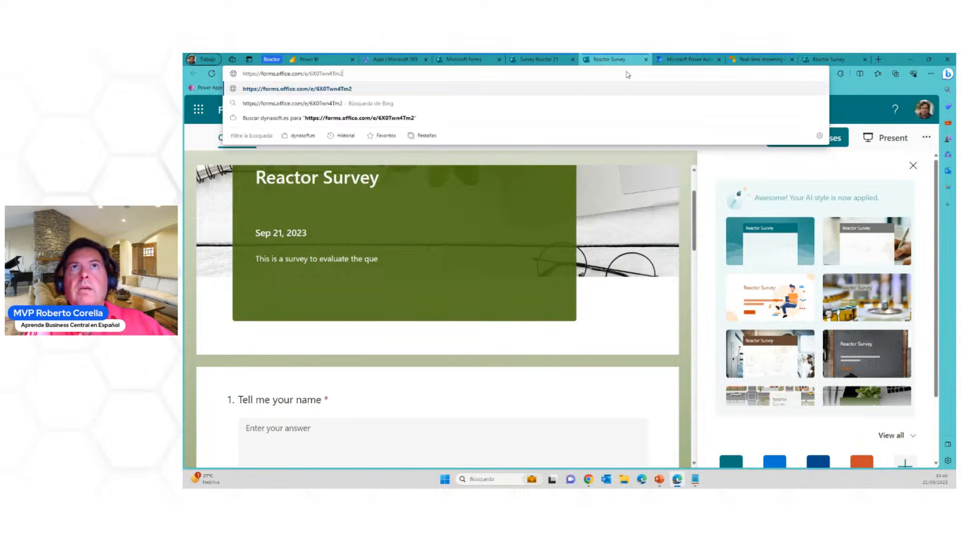
key("Return")
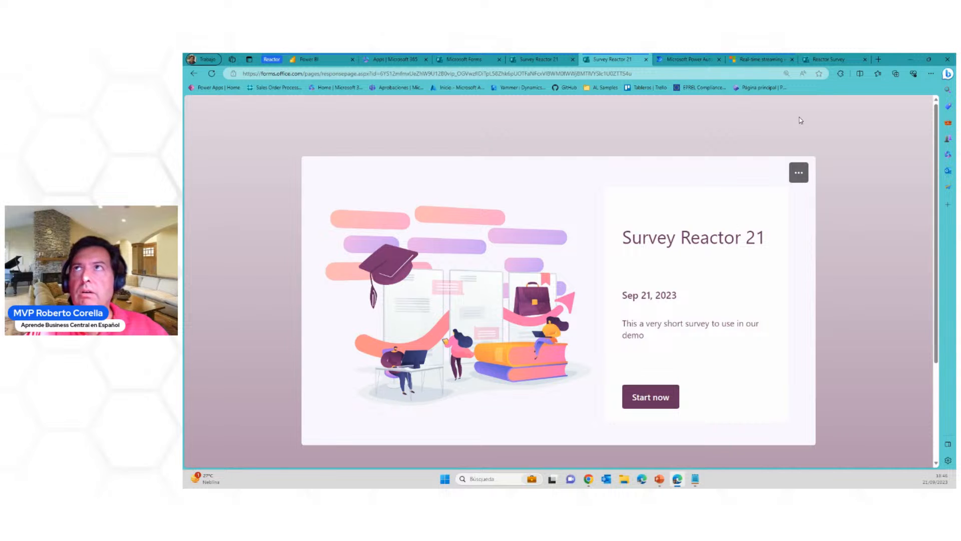
key("ctrl+plus")
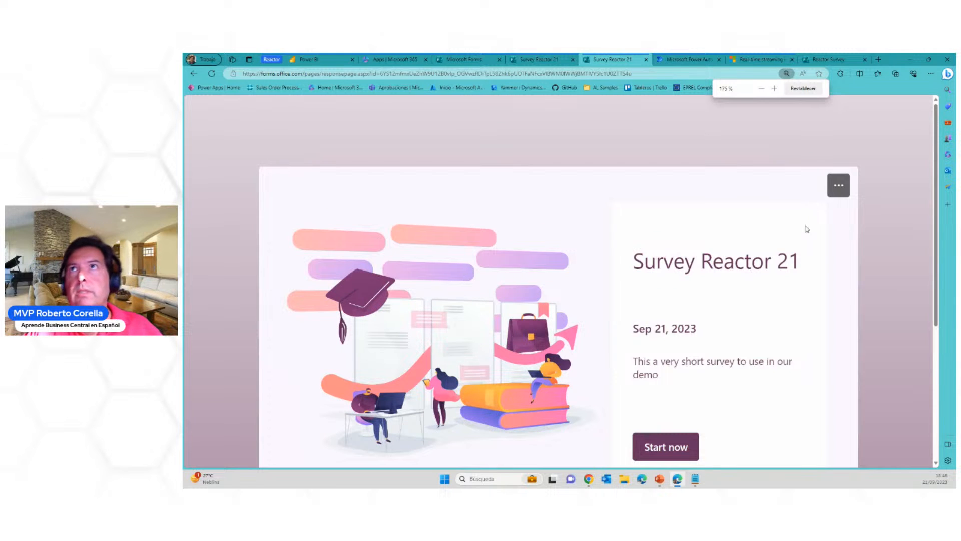
left_click(787, 73)
left_click(762, 89)
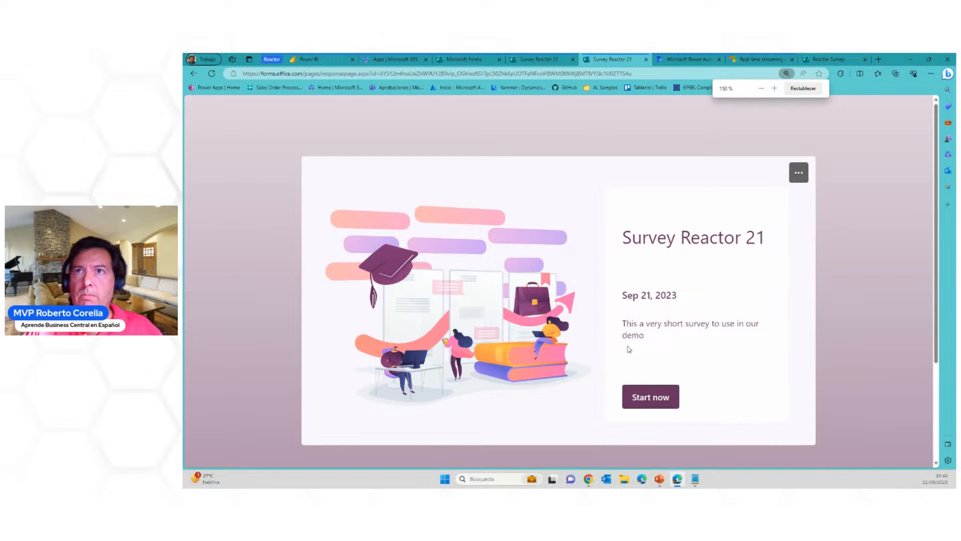
left_click(653, 397)
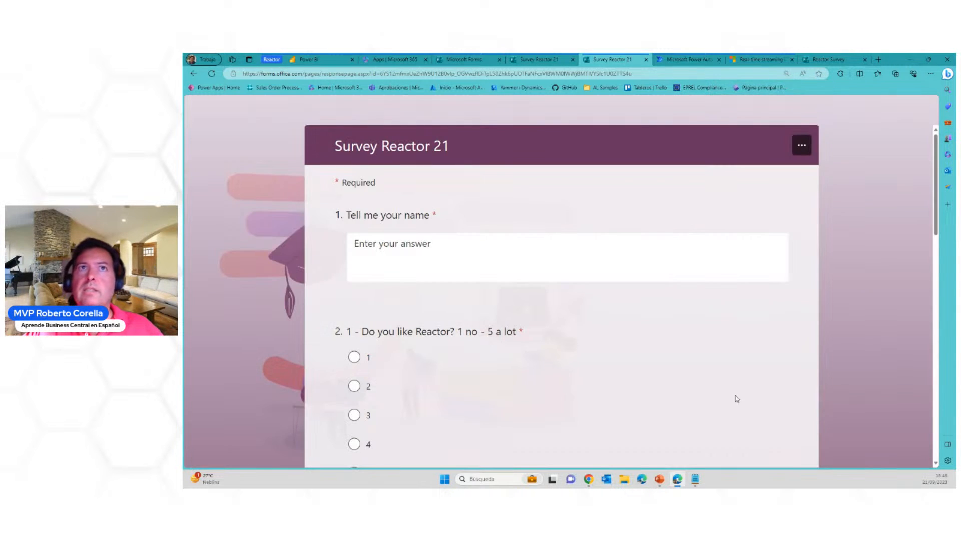
Enter the respondent's first name and answer 5 to the Reactor, Power BI and Power Automate questions
type("Roberto")
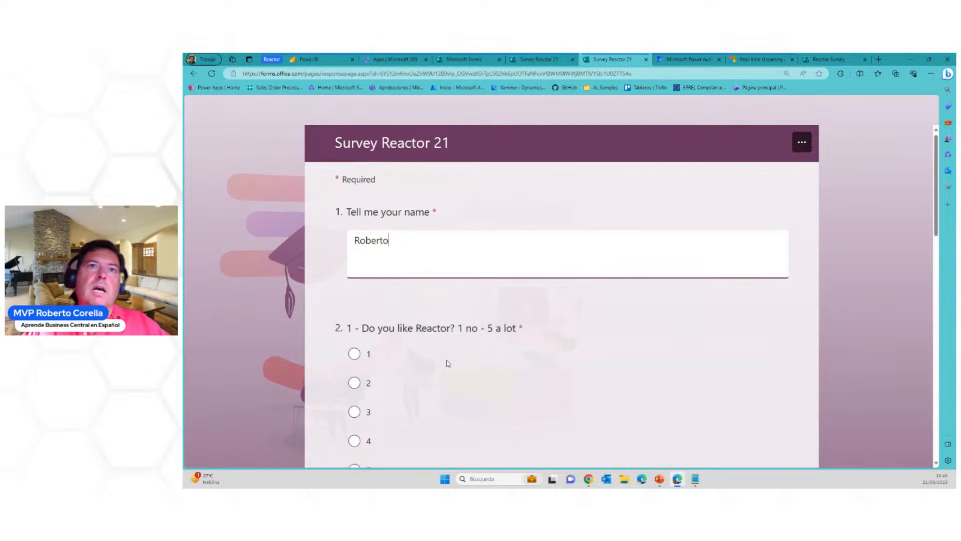
scroll(448, 356, "down", 3)
left_click(354, 319)
scroll(500, 325, "down", 3)
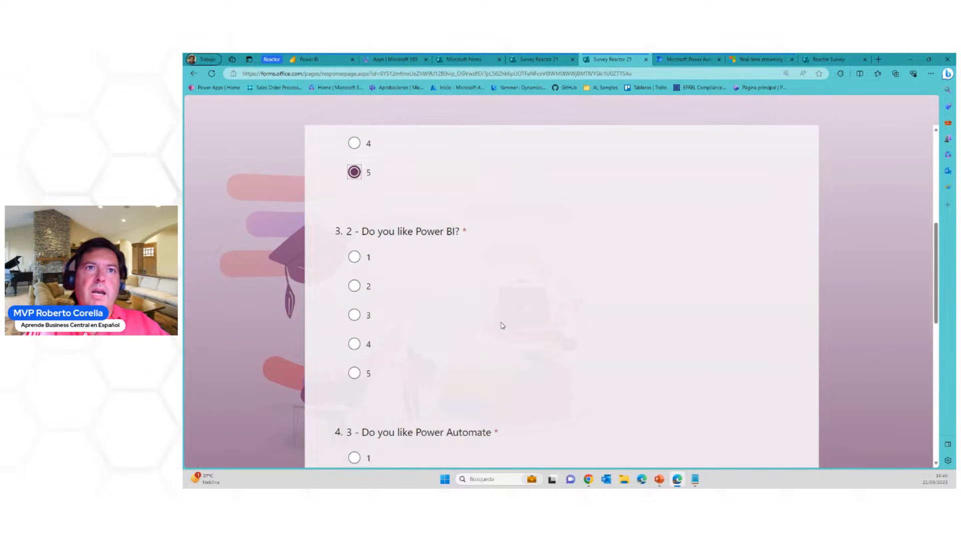
left_click(369, 367)
scroll(433, 377, "down", 4)
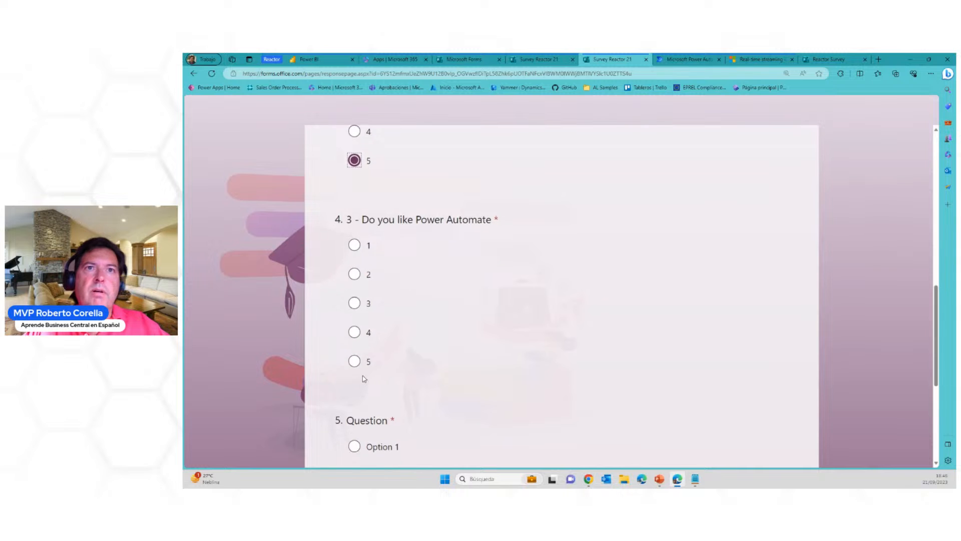
left_click(364, 376)
Answer the required fifth question with Option 1 and submit the survey response
scroll(441, 385, "down", 3)
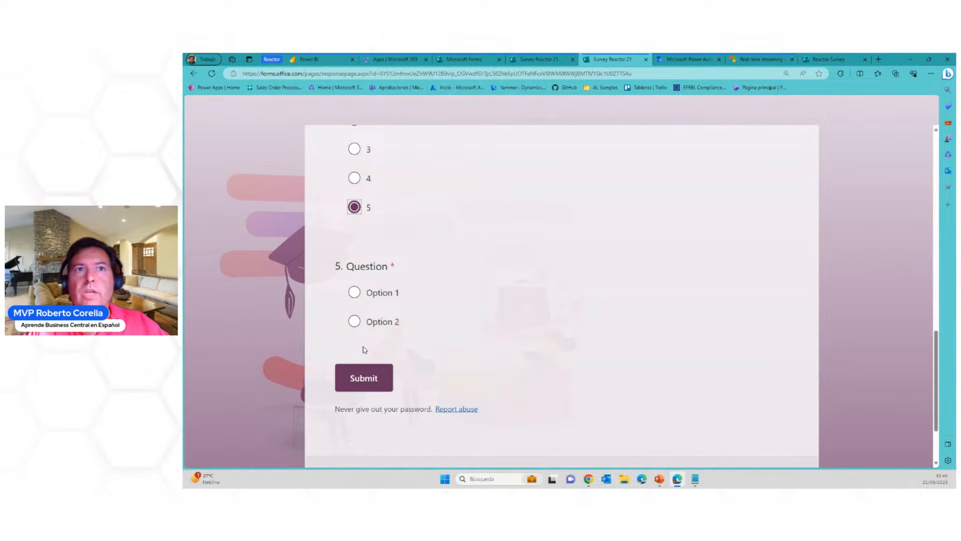
left_click(365, 376)
left_click(355, 294)
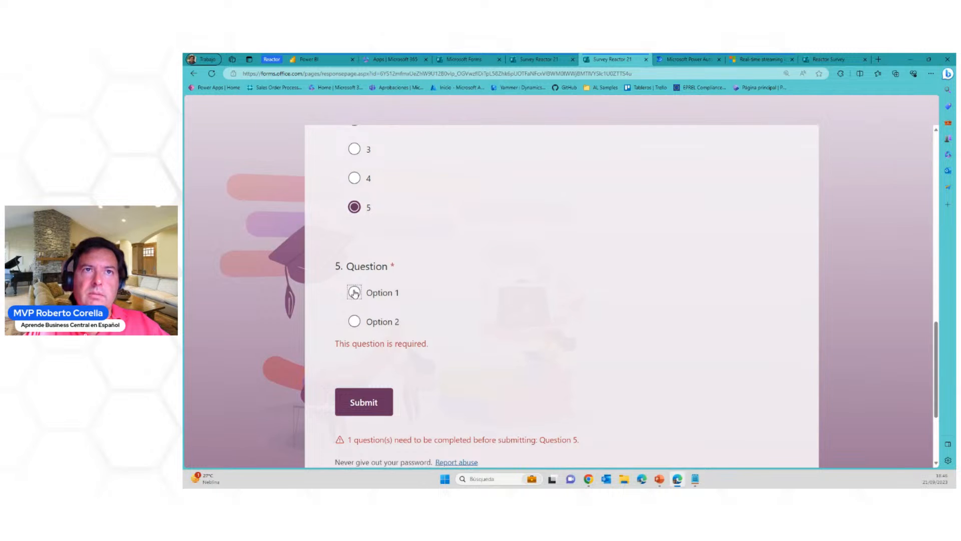
left_click(372, 378)
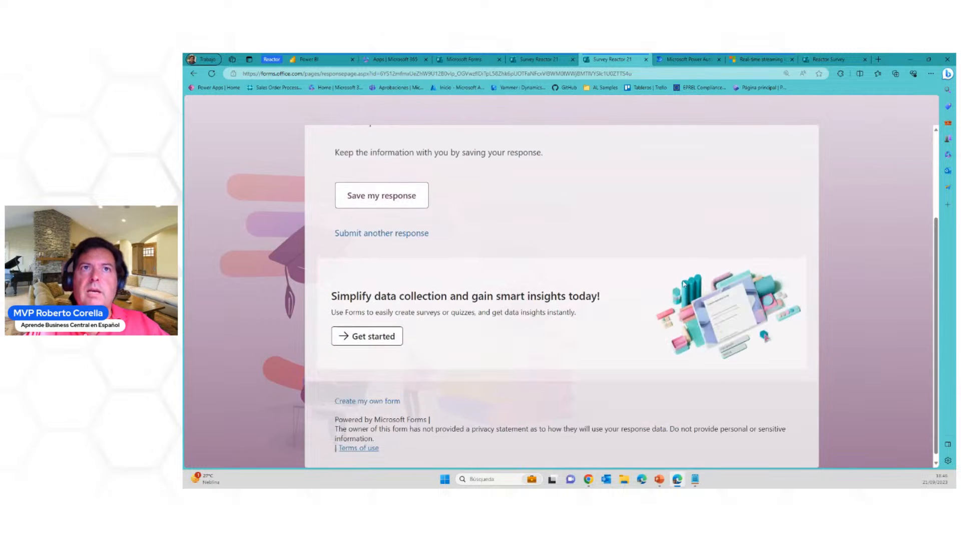
Close the submitted response page and return to the Survey Reactor 21 question editor, briefly previewing the survey
left_click(645, 59)
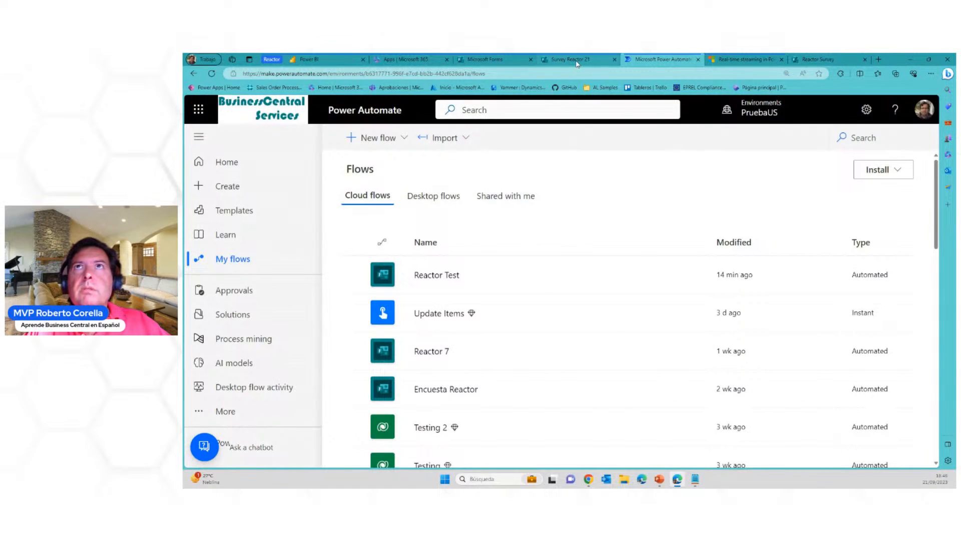
left_click(581, 59)
left_click(823, 129)
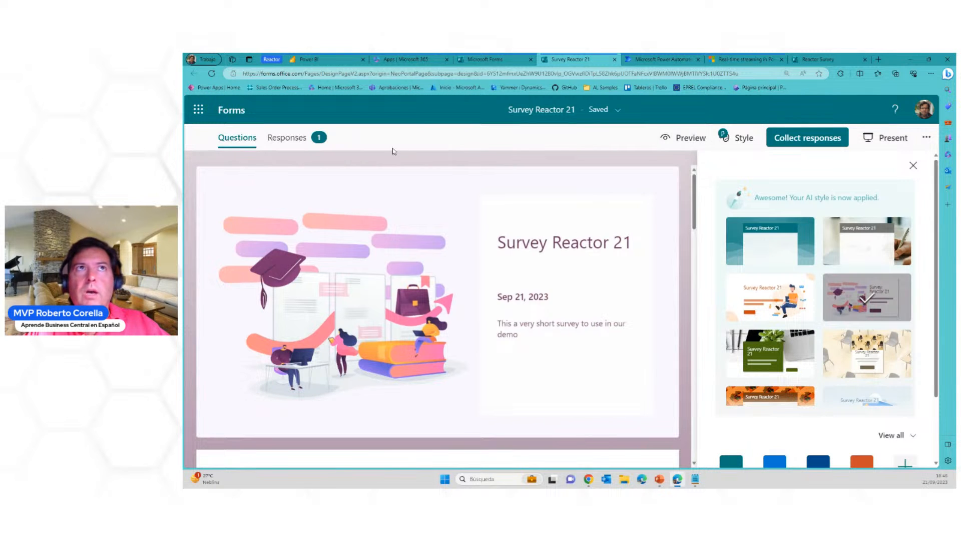
left_click(691, 139)
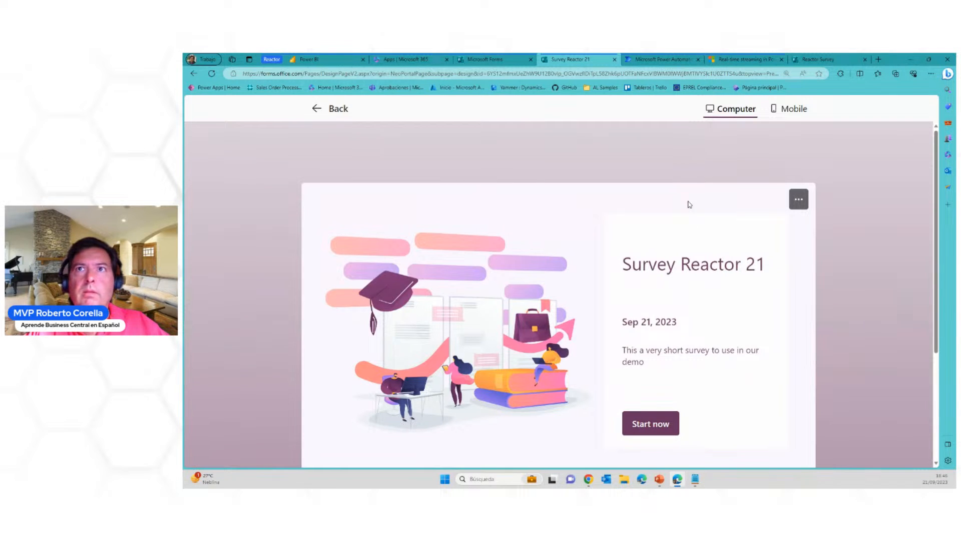
left_click(330, 109)
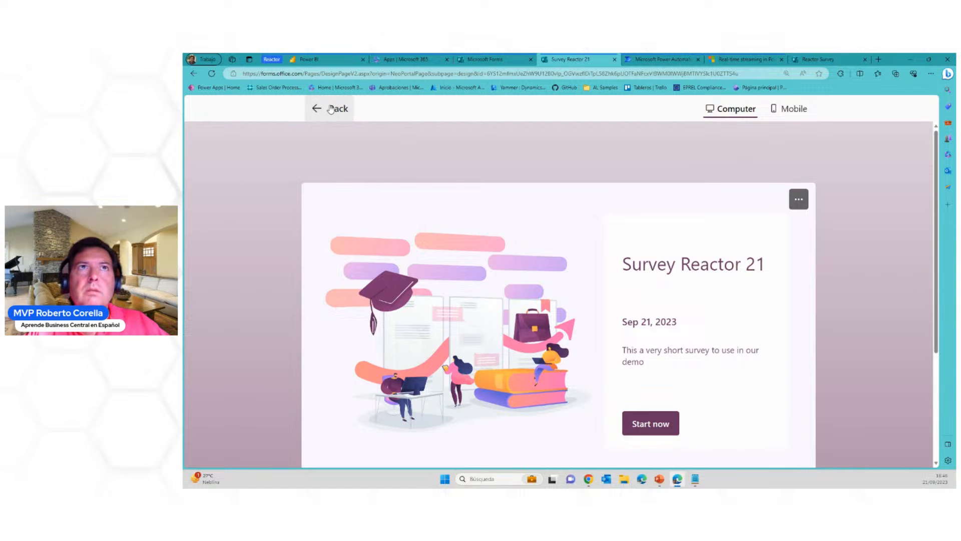
Delete the leftover fifth question with Option 1 and Option 2 from the survey, including its collected response data
scroll(499, 254, "down", 3)
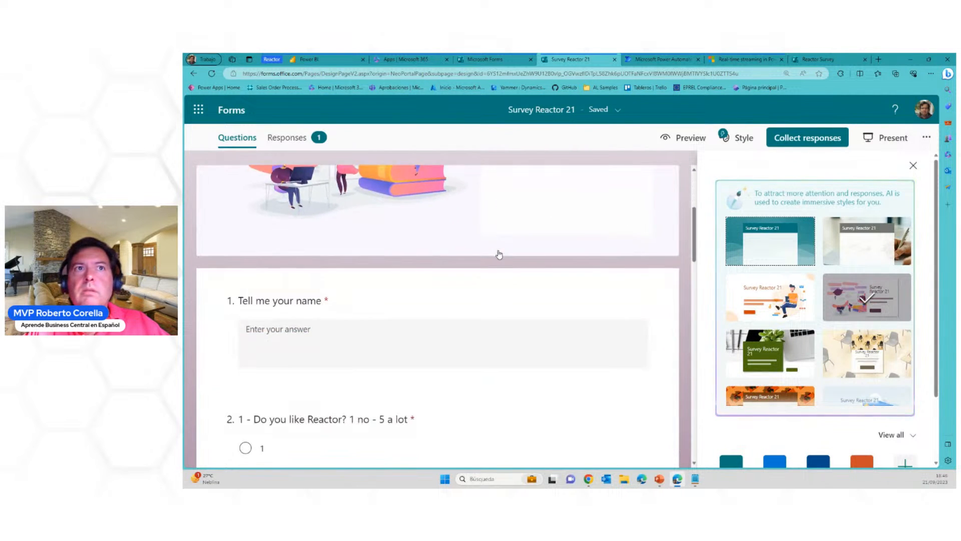
scroll(499, 255, "down", 15)
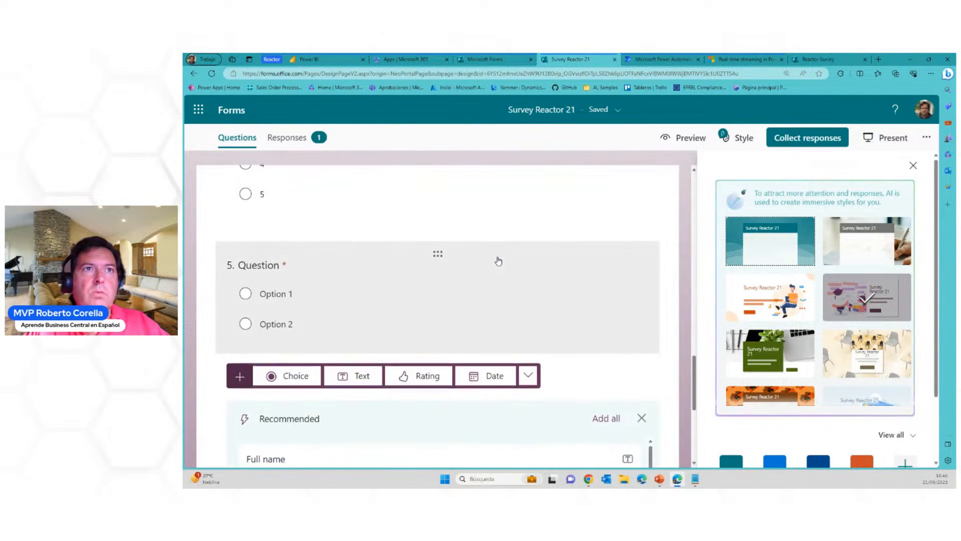
scroll(499, 261, "down", 2)
scroll(498, 261, "up", 2)
left_click(477, 255)
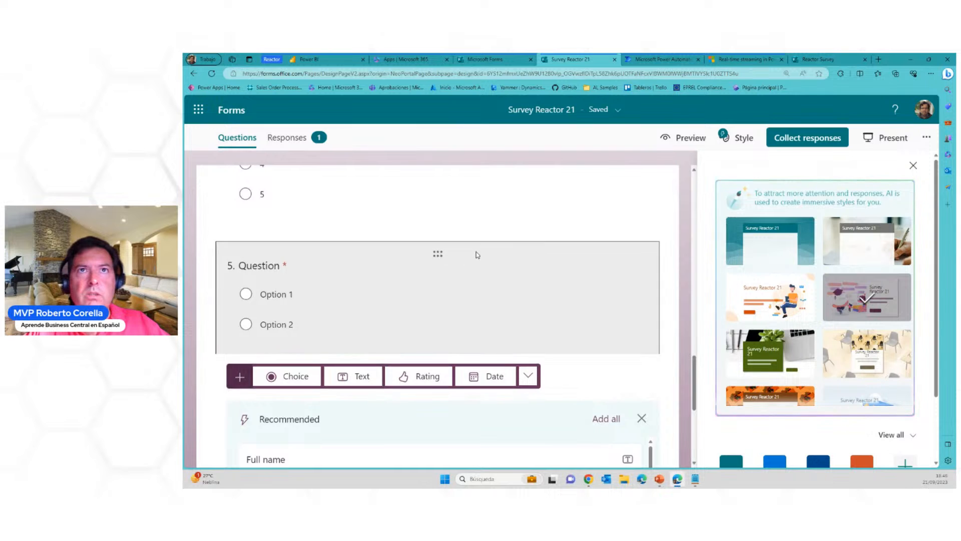
left_click(584, 194)
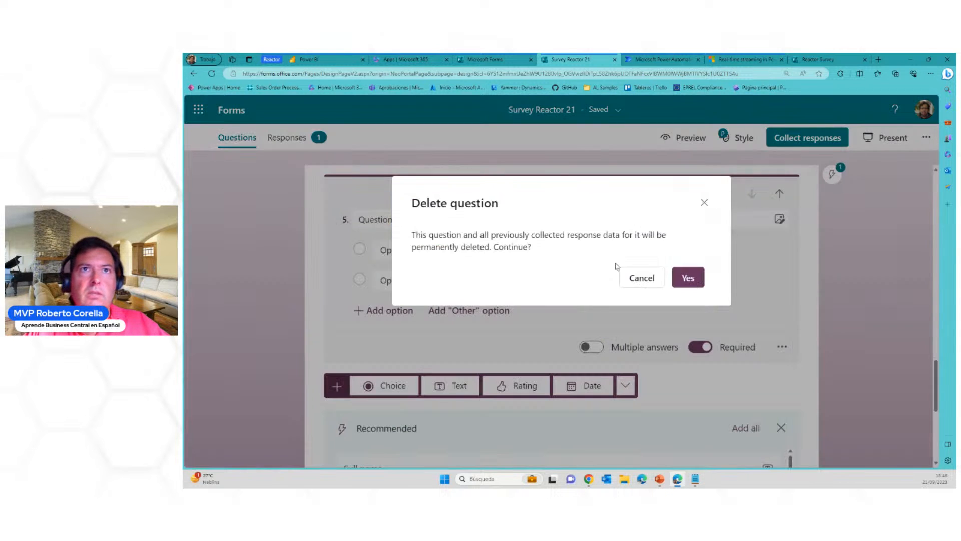
left_click(683, 277)
scroll(692, 308, "up", 10)
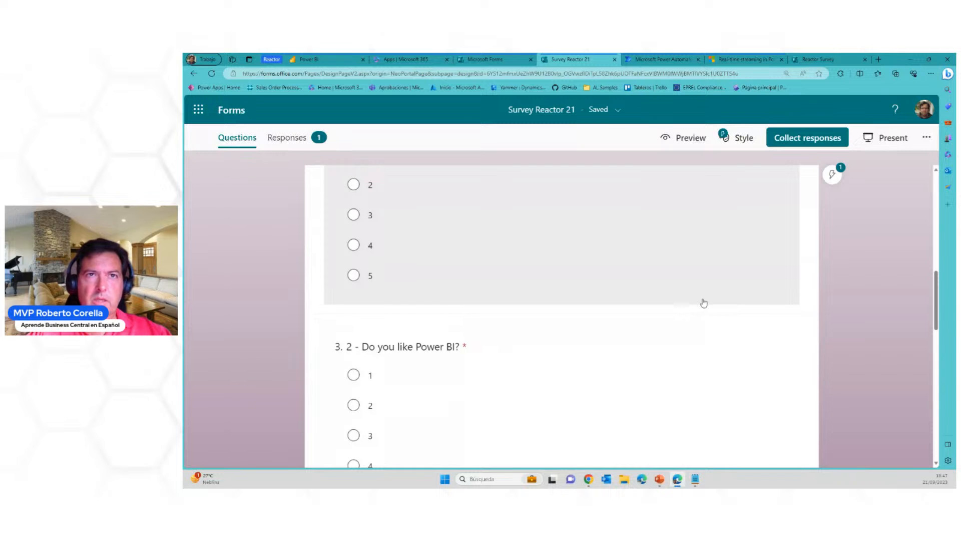
scroll(670, 334, "up", 2)
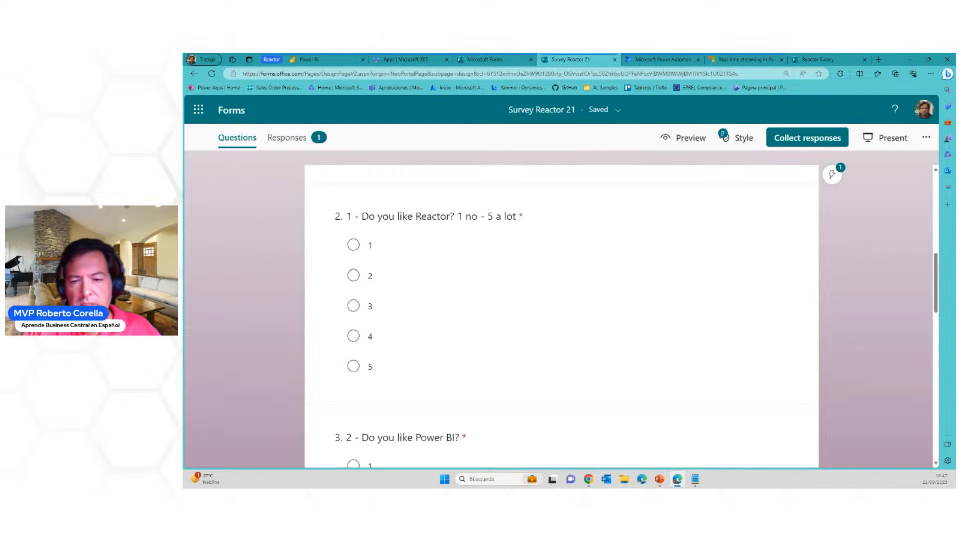
Switch to PowerPoint and present the slide with the survey, Power Automate and Power BI diagram
key("alt+Tab")
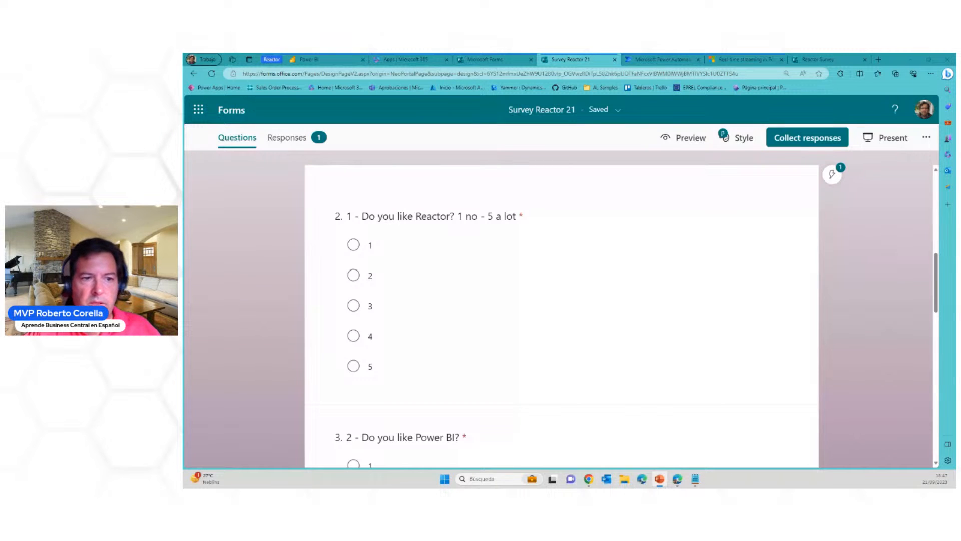
key("shift+F5")
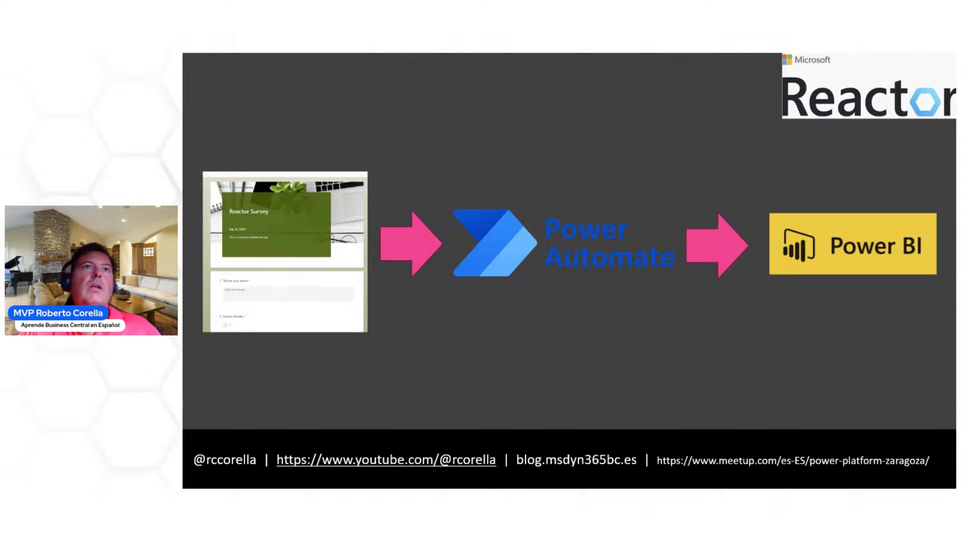
key("alt+Tab")
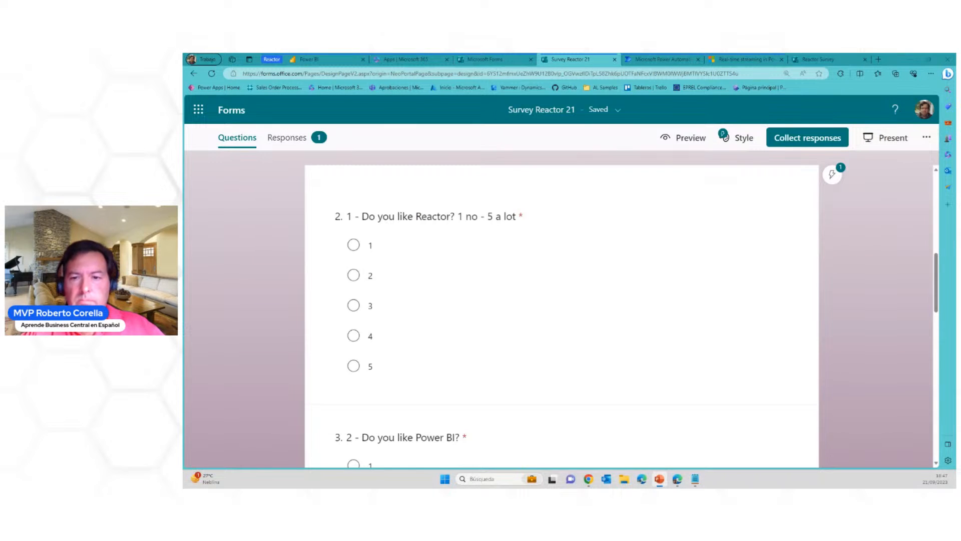
key("alt+Tab")
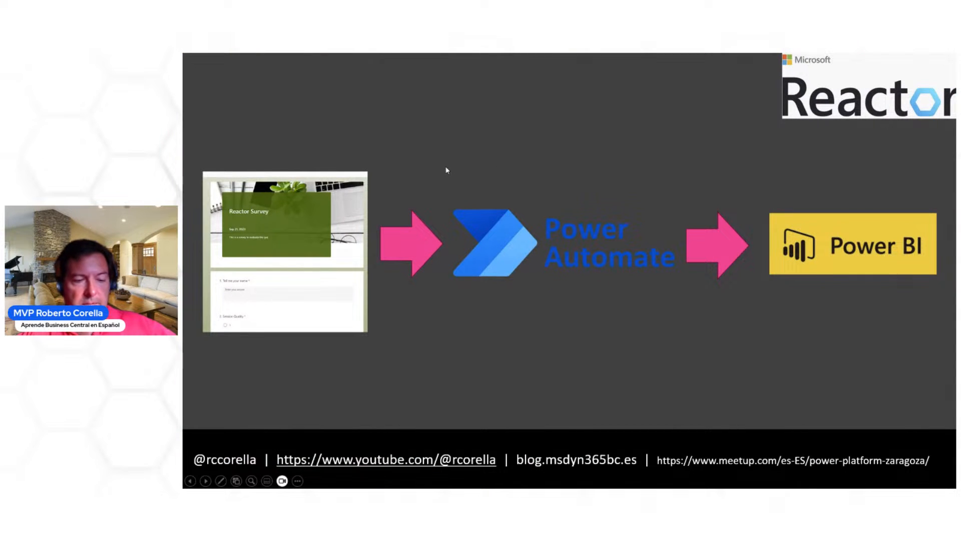
Circle the survey image and Power BI logo and underline the Power Automate logo in red ink, then erase the ink
mouse_move(223, 145)
left_mouse_down()
mouse_move(203, 300)
mouse_move(364, 149)
left_mouse_up()
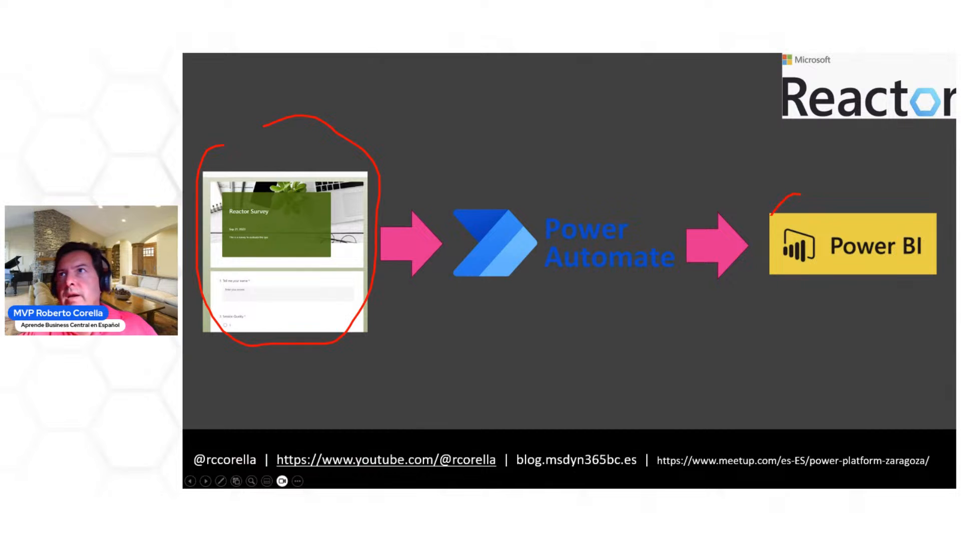
left_click_drag(771, 215, 952, 228)
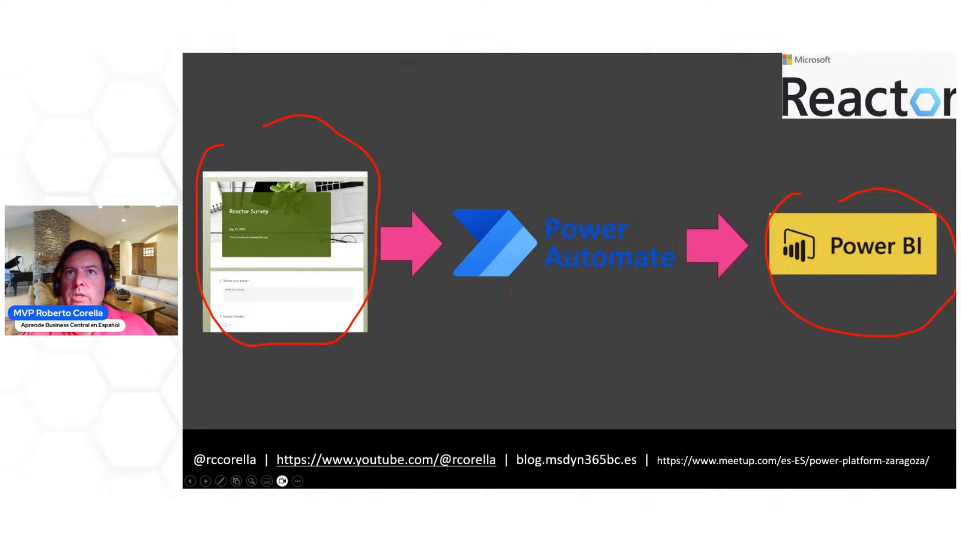
left_click_drag(508, 293, 581, 299)
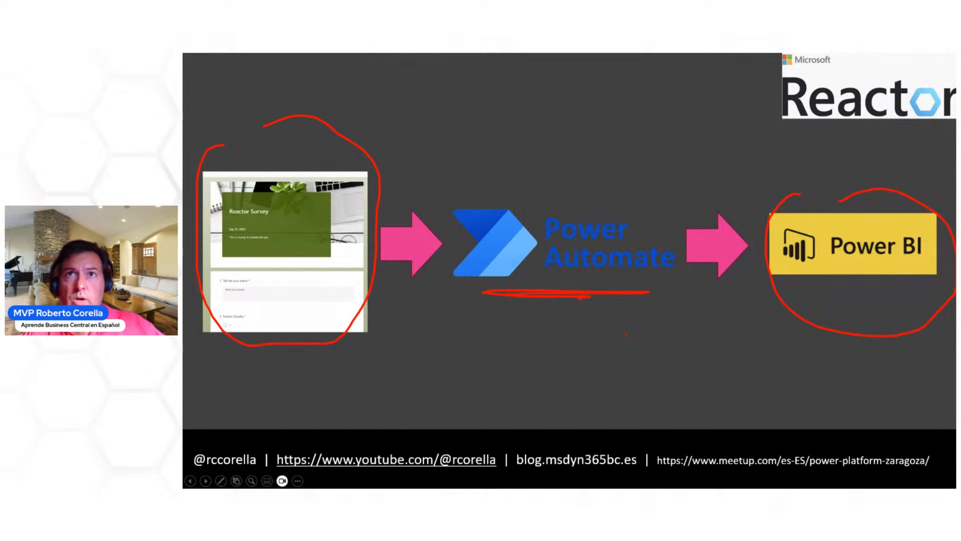
key("e")
Advance the slide show to the New flow options slide and frame the automated, instant and scheduled cloud flows in red
key("alt+Tab")
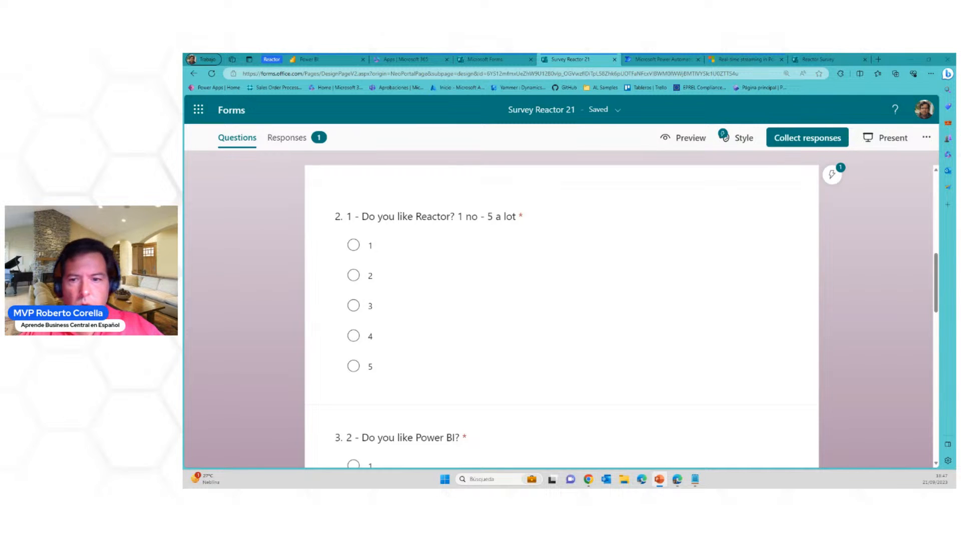
key("alt+Tab")
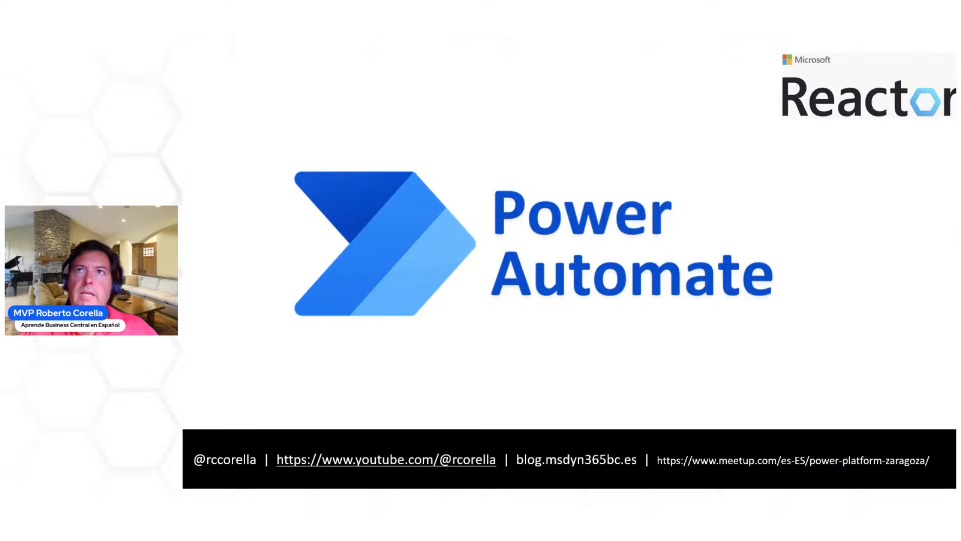
key("Right")
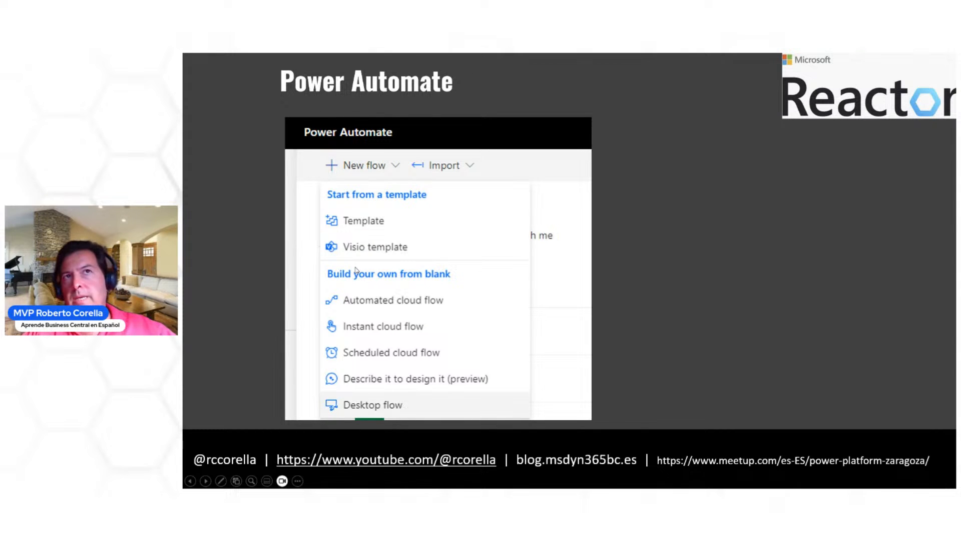
left_click_drag(305, 290, 472, 360)
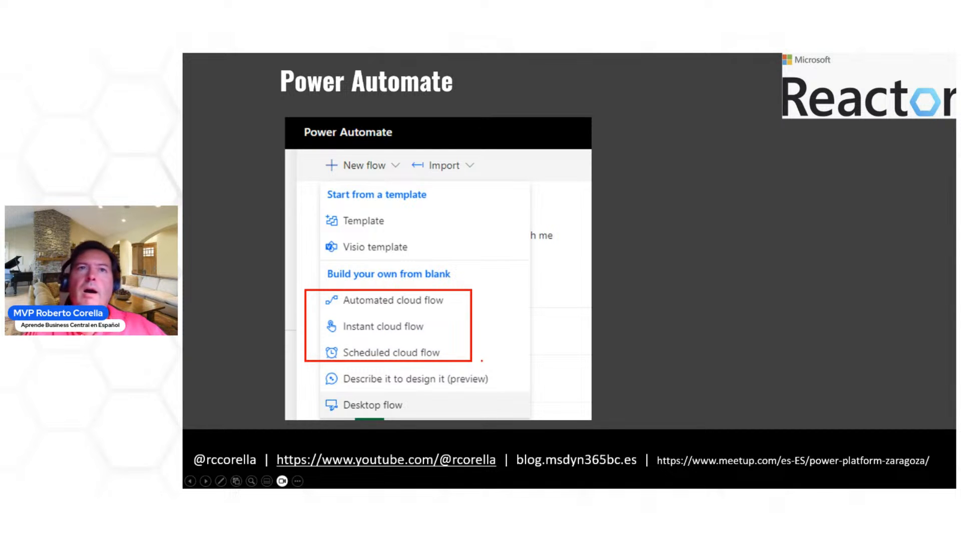
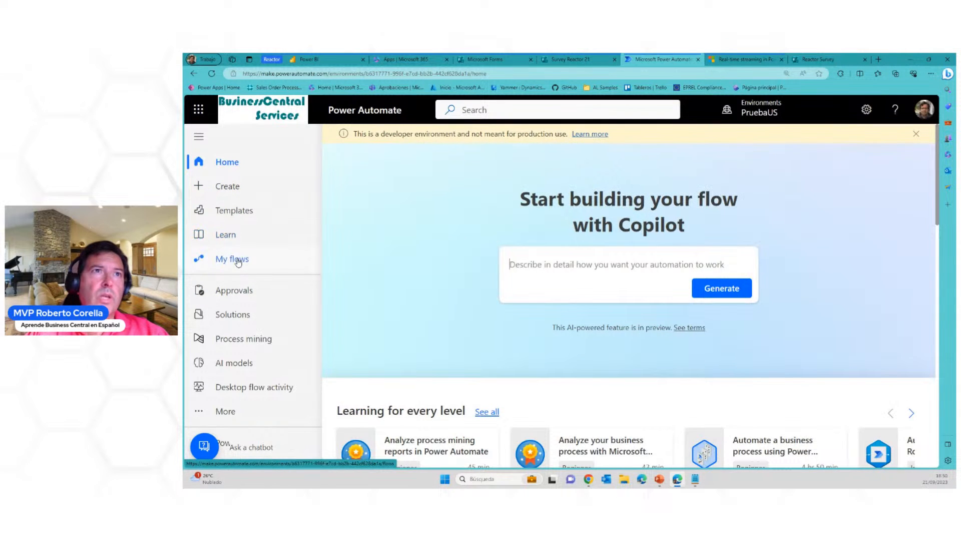
Create a new automated cloud flow in My flows, skipping the flow name and trigger selection
left_click(242, 260)
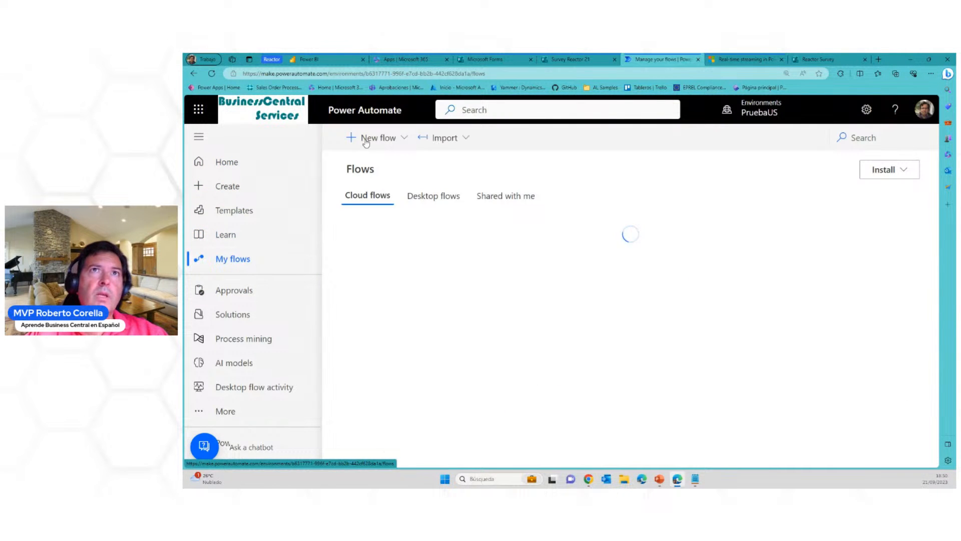
left_click(361, 138)
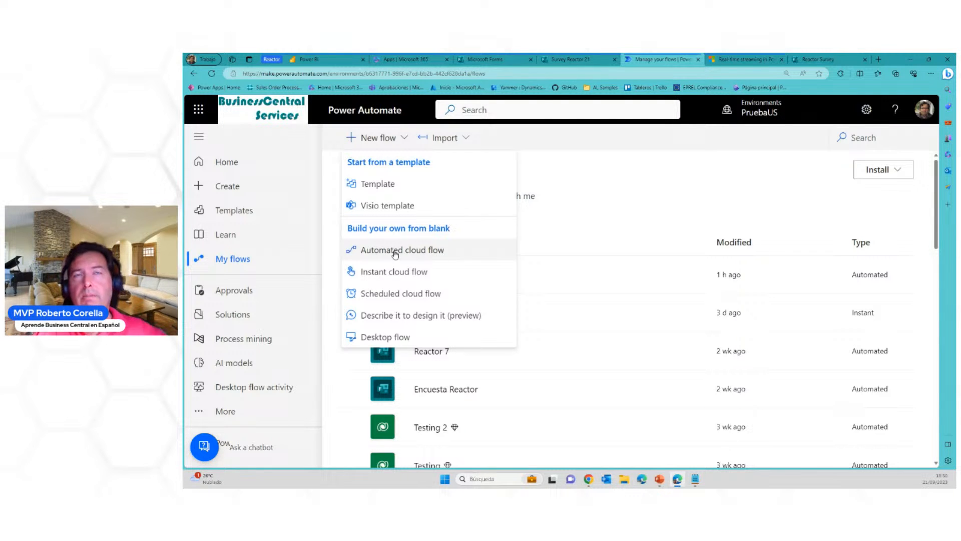
left_click(396, 255)
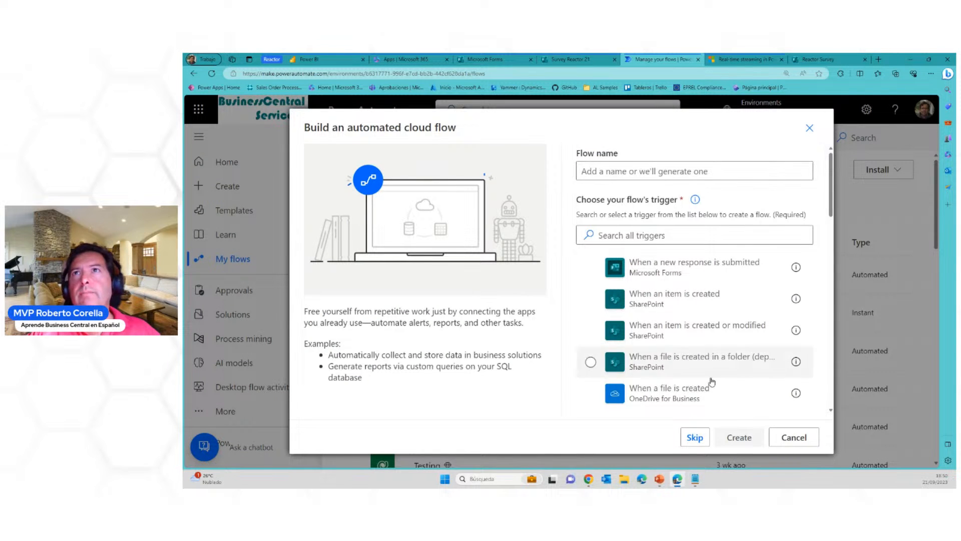
left_click(695, 438)
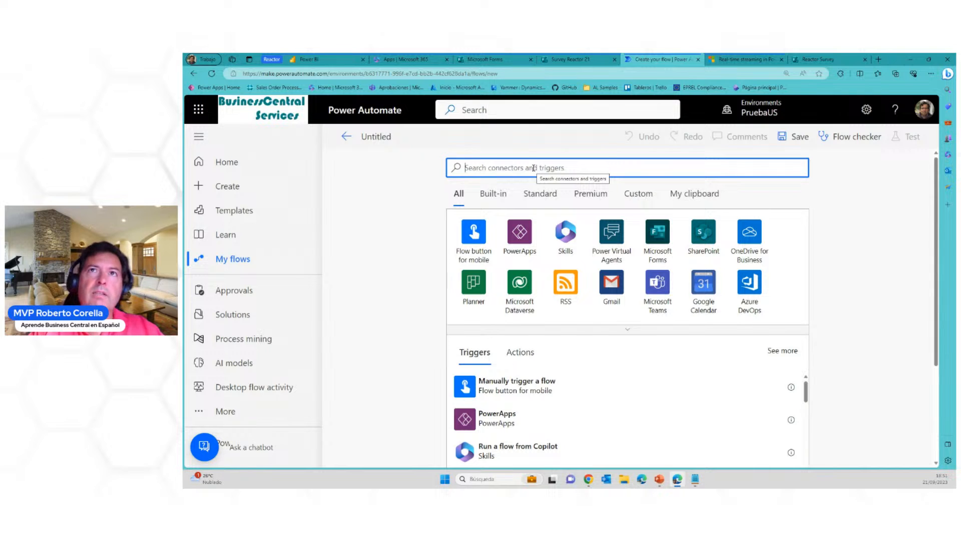
Search the connectors for forms and add the Microsoft Forms trigger When a new response is submitted
type("forms")
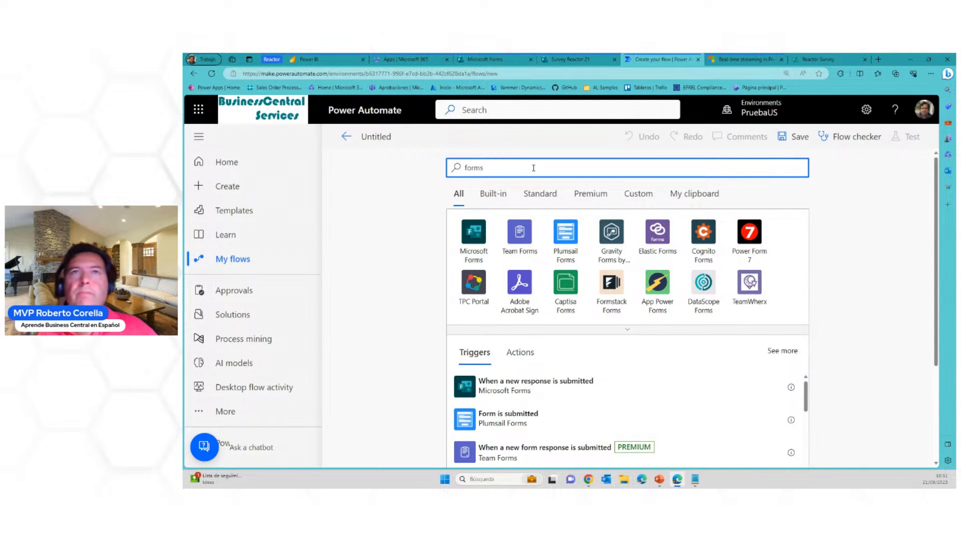
left_click(473, 234)
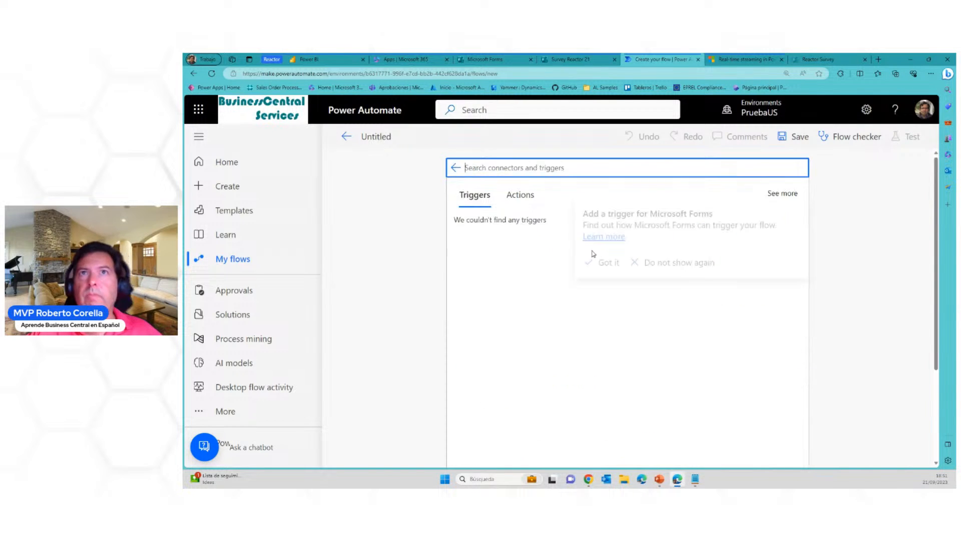
left_click(728, 322)
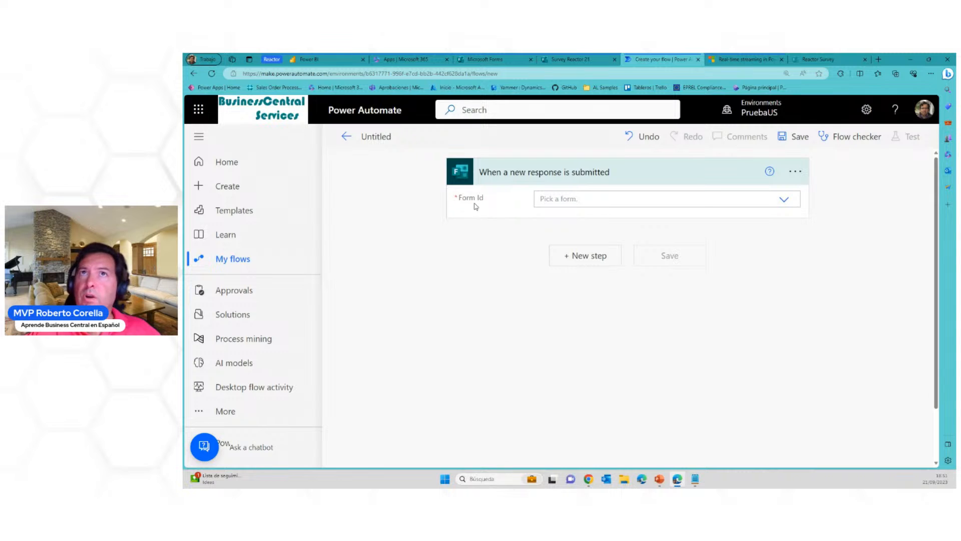
Set the trigger's Form Id to Survey Reactor 21, checking the form's name in Microsoft Forms
left_click(606, 199)
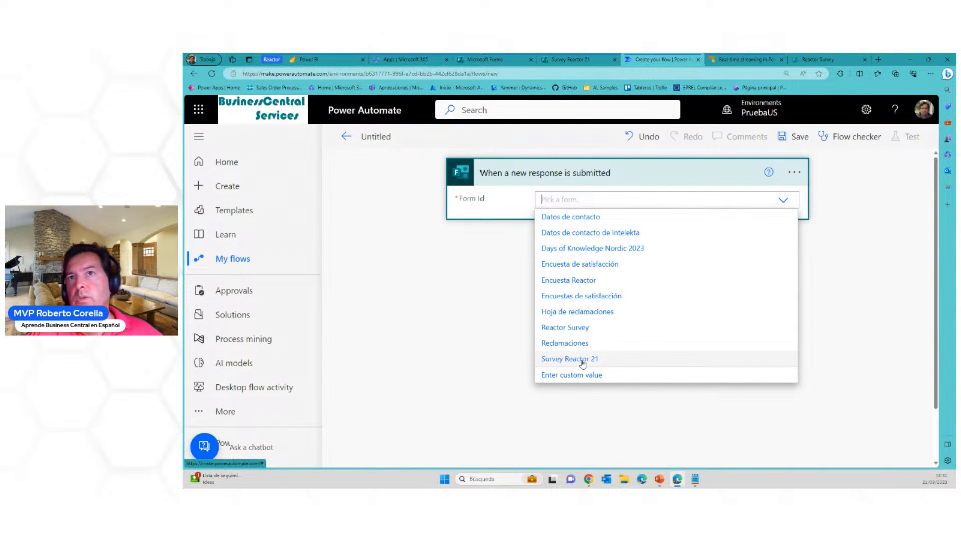
left_click(573, 59)
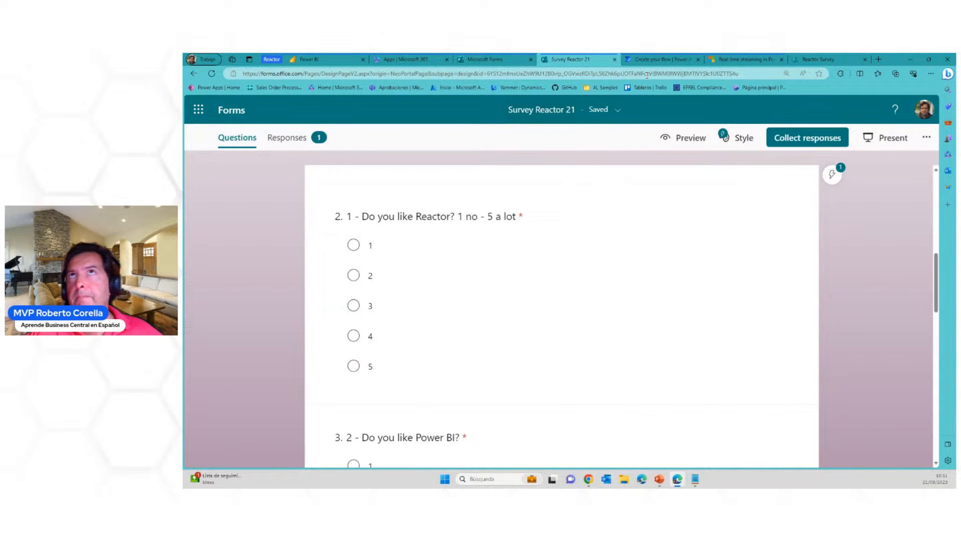
left_click(653, 60)
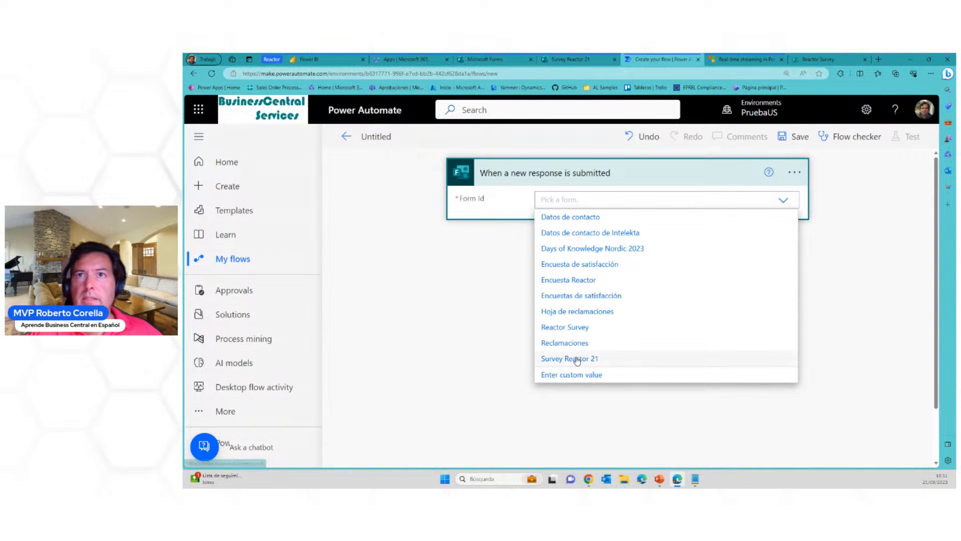
left_click(634, 360)
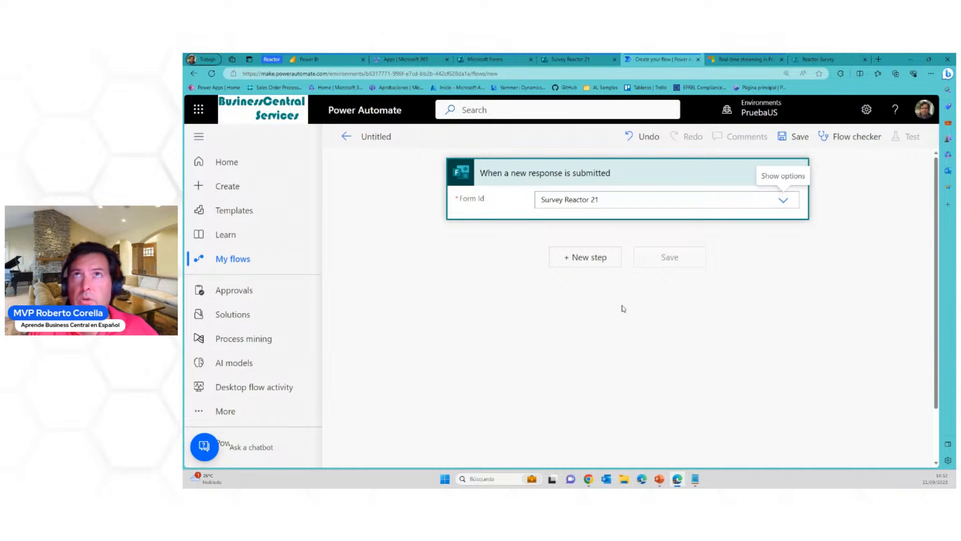
Add the Microsoft Forms action Get response details as a new step after the trigger
left_click(595, 260)
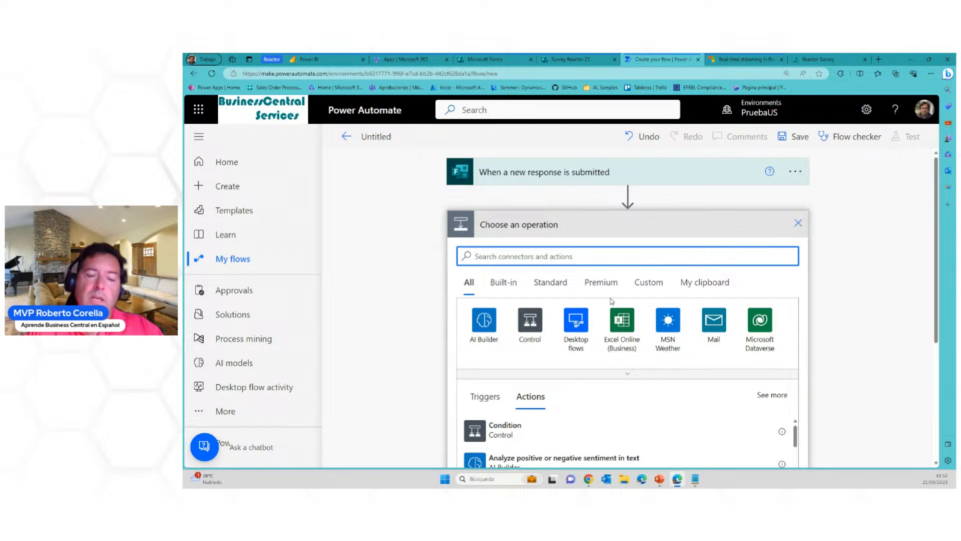
type("form")
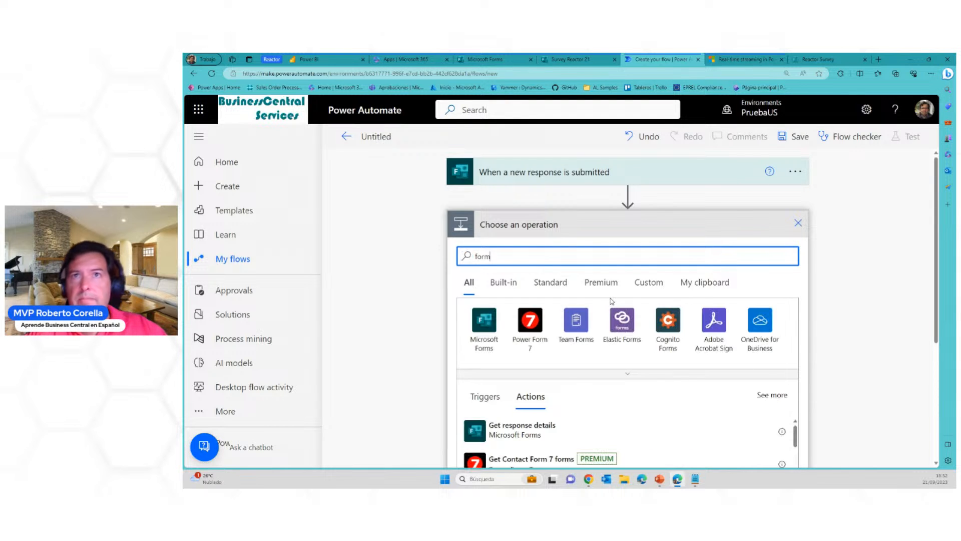
left_click(484, 320)
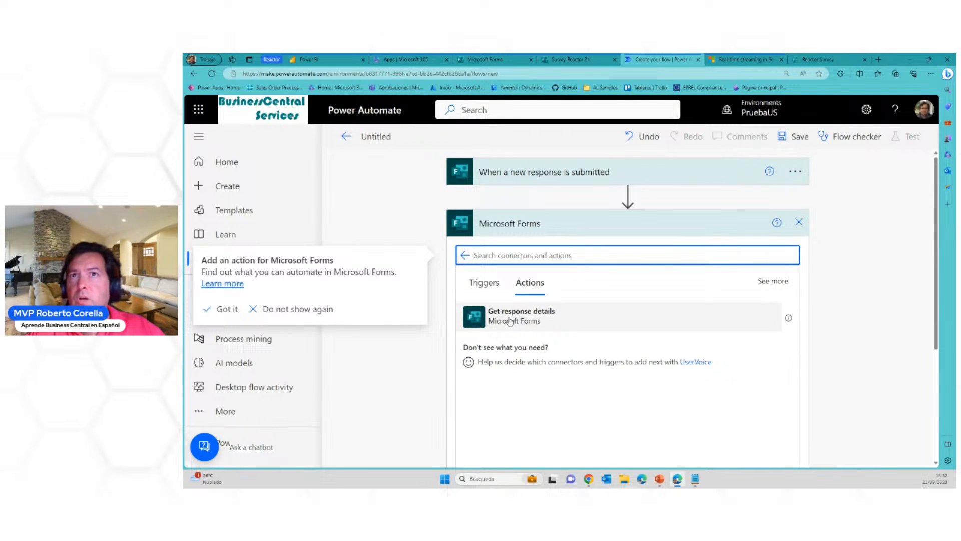
left_click(532, 320)
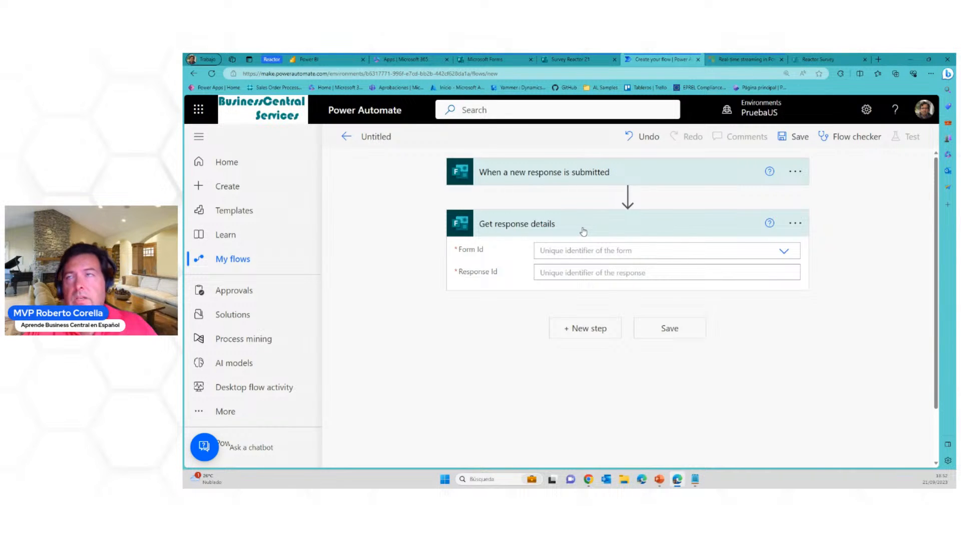
Set Get response details to form Survey Reactor 21 and the trigger's dynamic Response Id, pointing out its source with a temporary red arrow
left_click(785, 253)
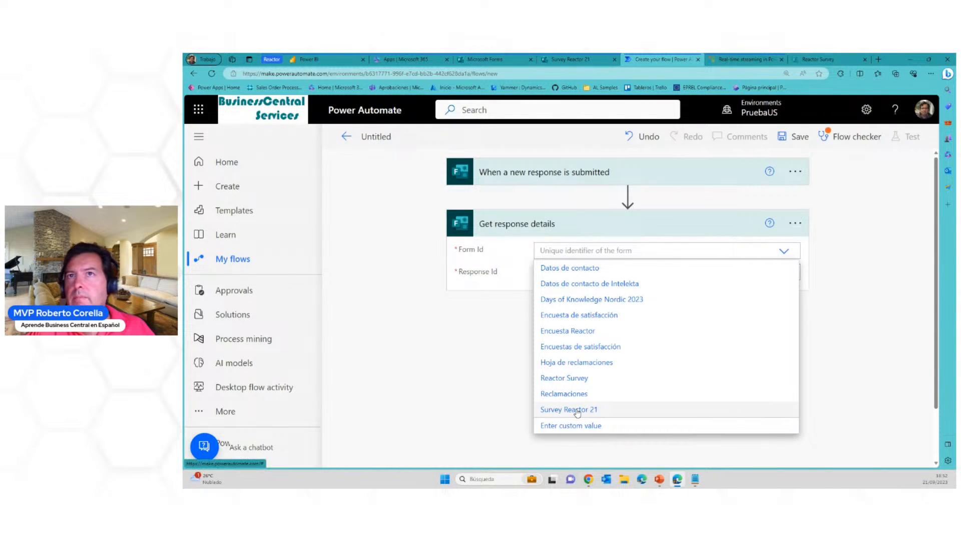
left_click(578, 410)
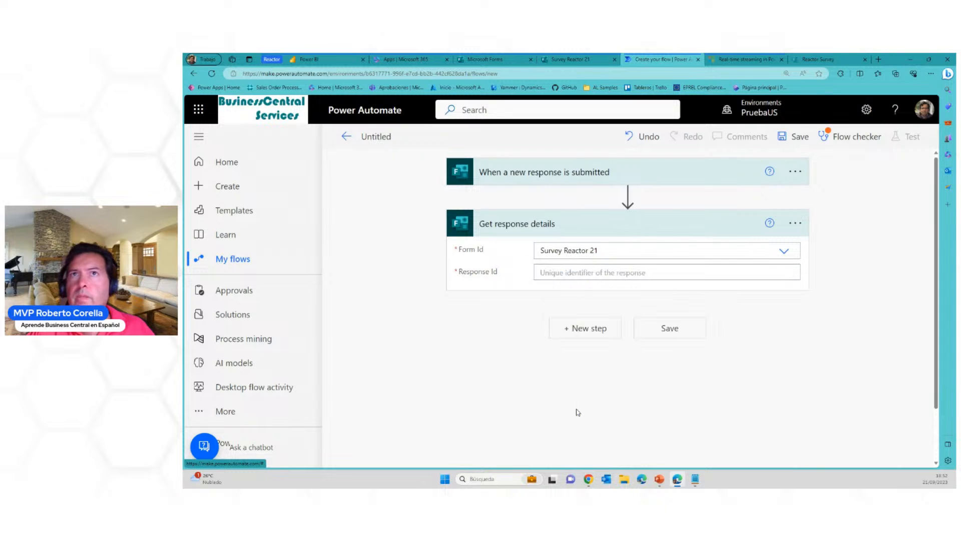
left_click(621, 272)
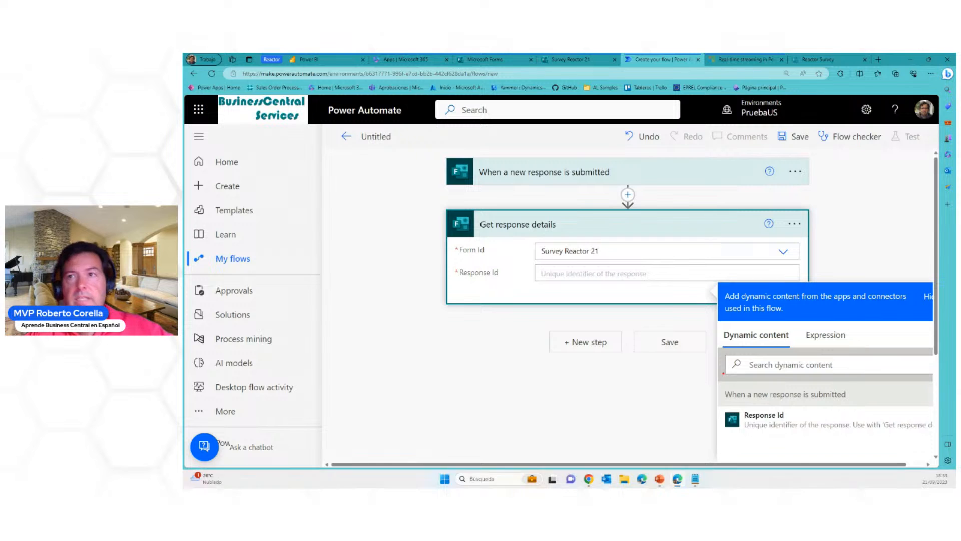
mouse_move(706, 414)
left_mouse_down()
mouse_move(661, 404)
mouse_move(529, 189)
mouse_move(539, 193)
mouse_move(538, 181)
left_mouse_up()
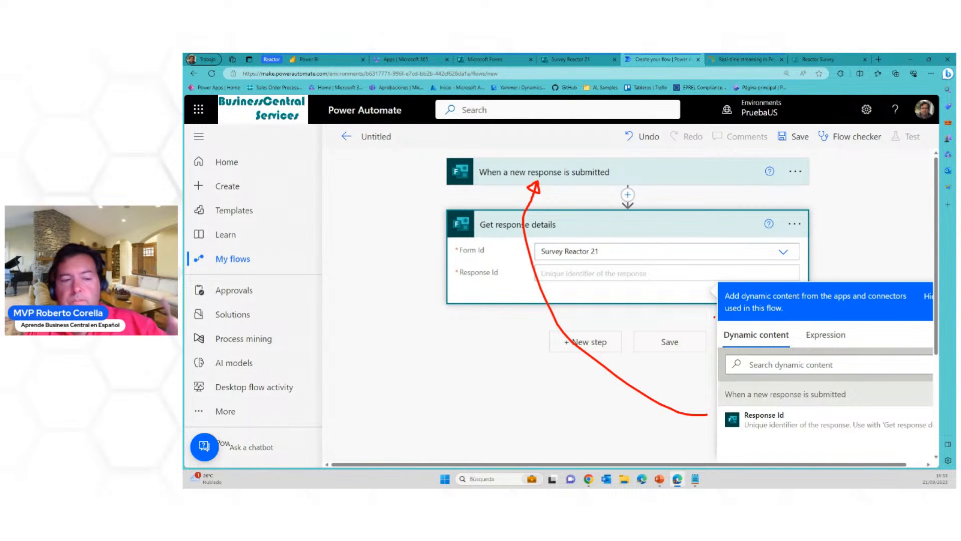
key("Escape")
left_click(753, 423)
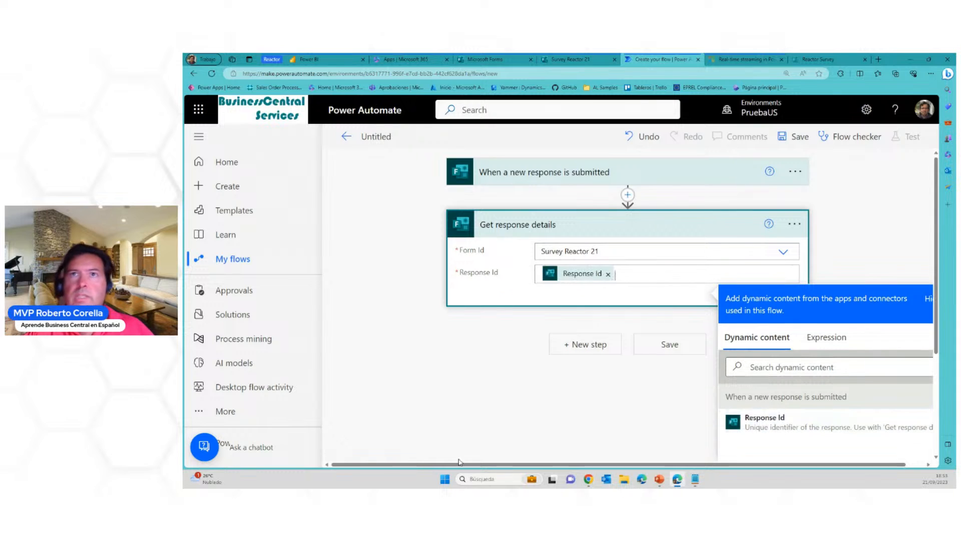
left_click(504, 421)
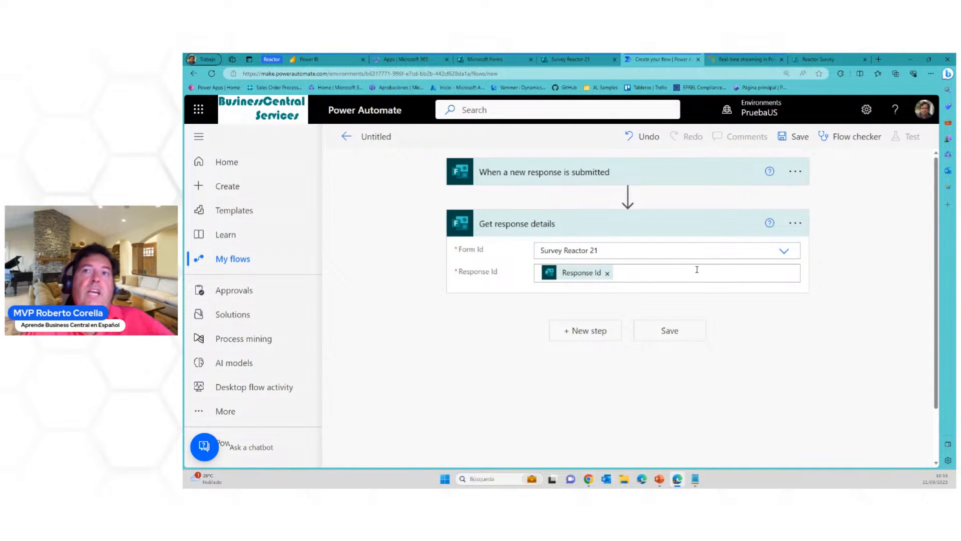
Add the Power BI action Add rows to a dataset as a new step after Get response details
left_click(604, 331)
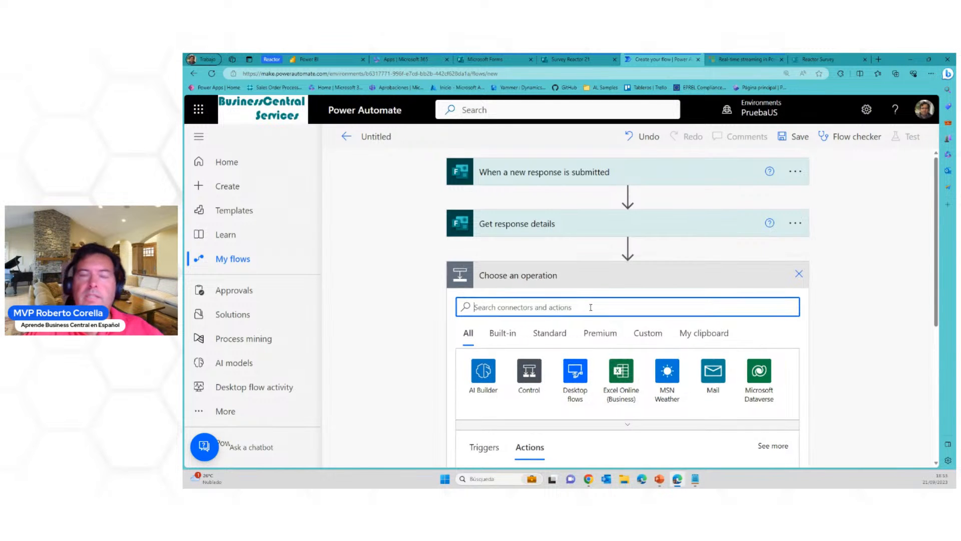
type("power bi")
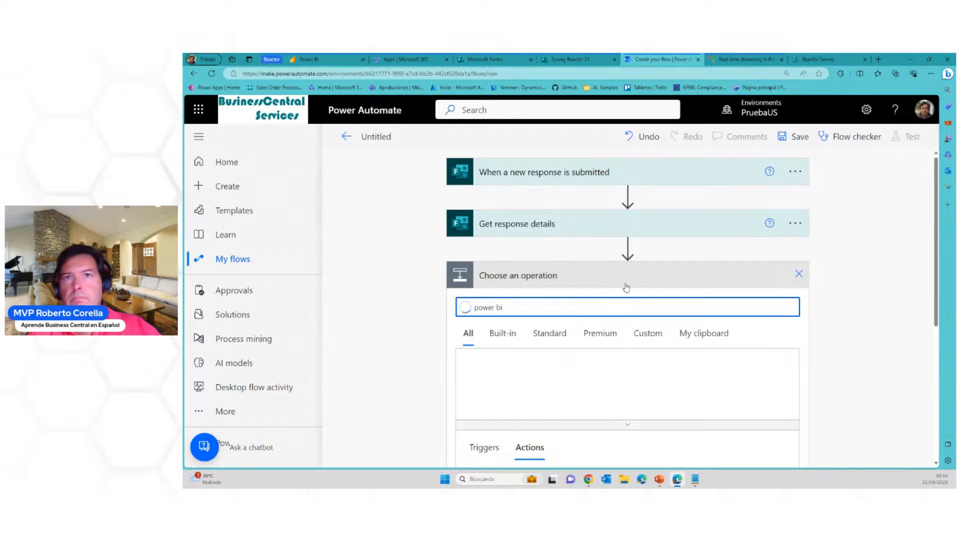
left_click(485, 374)
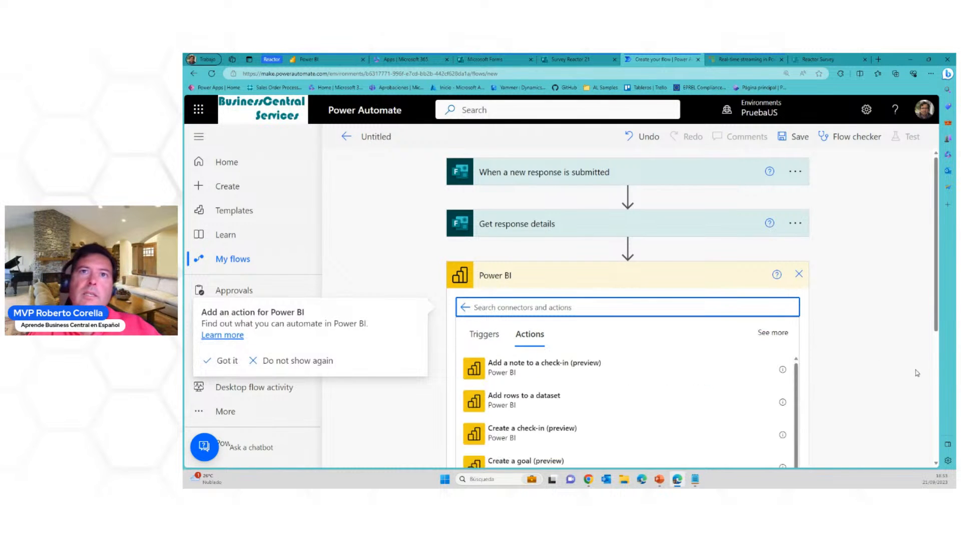
scroll(935, 362, "down", 2)
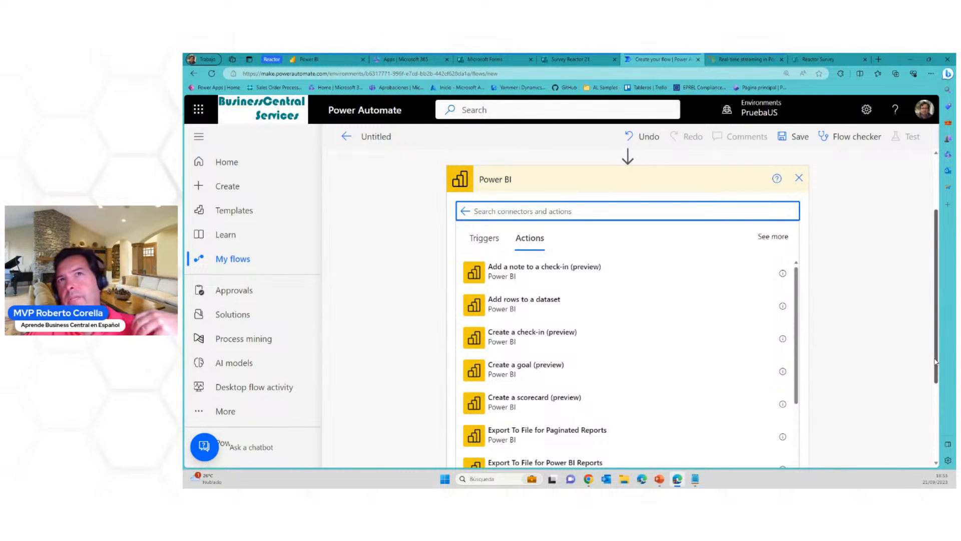
left_click(530, 308)
left_click(549, 298)
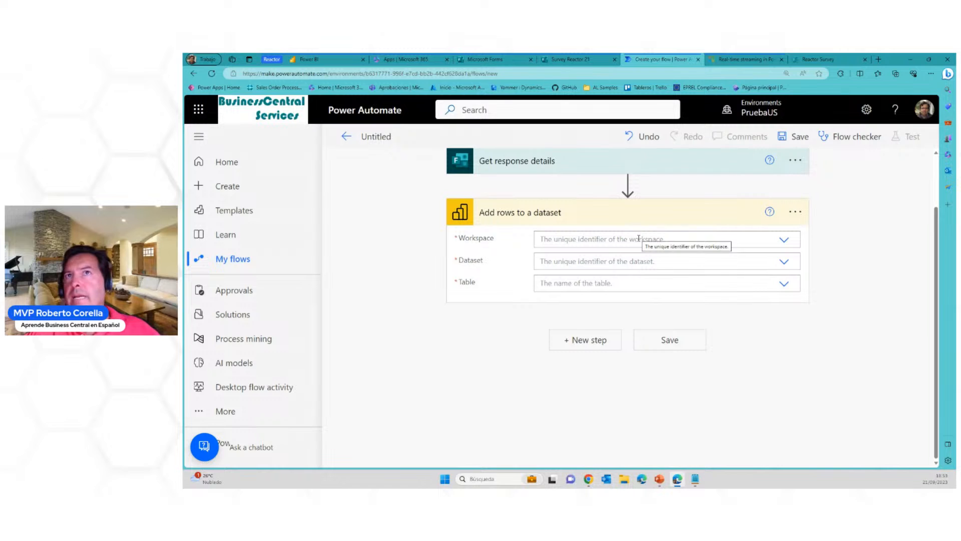
Set the dataset action's workspace to My Workspace, and temporarily circle the workspace heading in Power BI in red
left_click(783, 241)
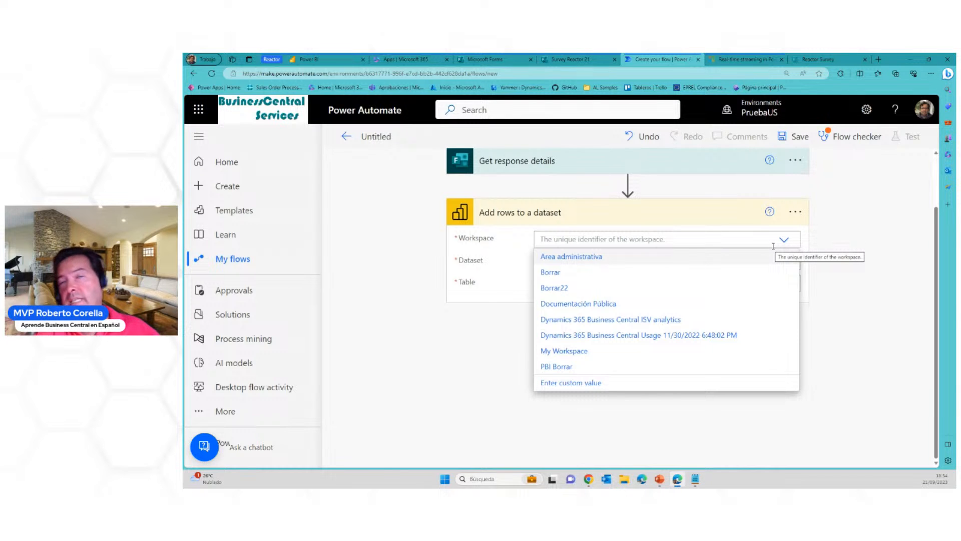
left_click(562, 352)
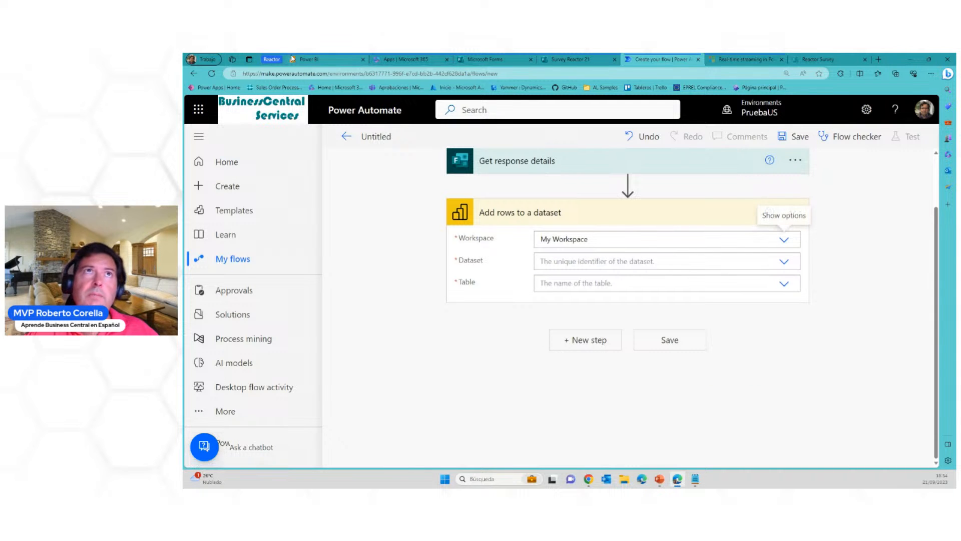
left_click(310, 59)
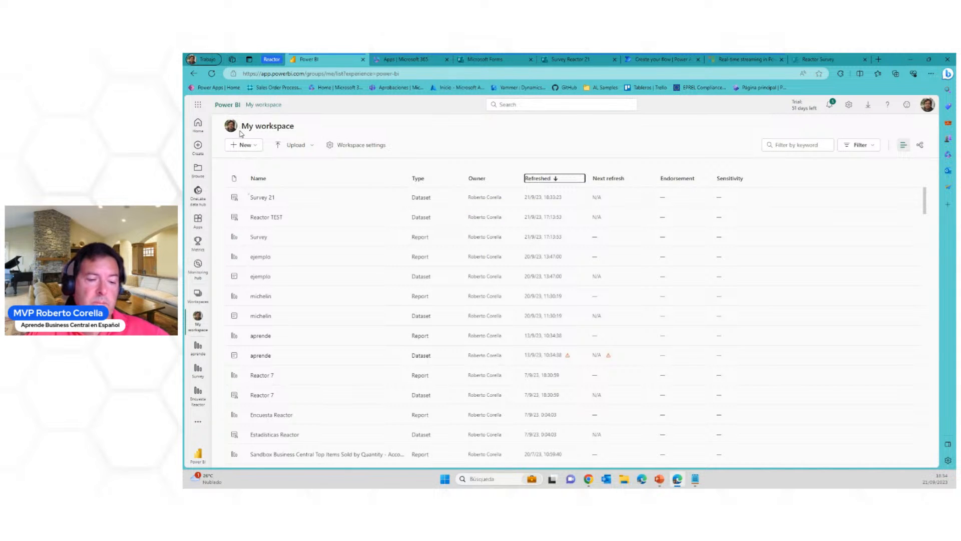
mouse_move(218, 115)
left_mouse_down()
mouse_move(345, 128)
mouse_move(217, 118)
left_mouse_up()
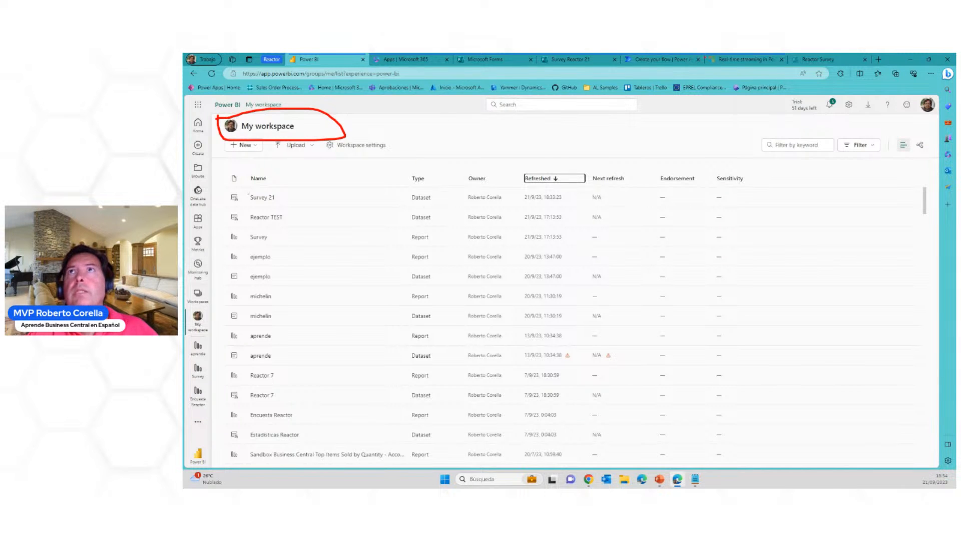
key("Escape")
left_click(661, 59)
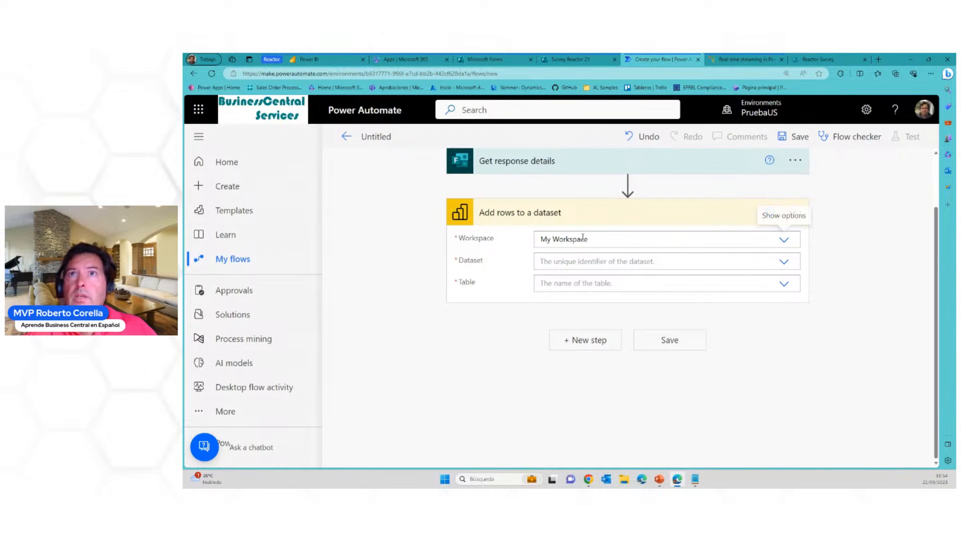
Set the action's dataset to Survey 21 and check it against the dataset list in the Power BI workspace
left_click(644, 259)
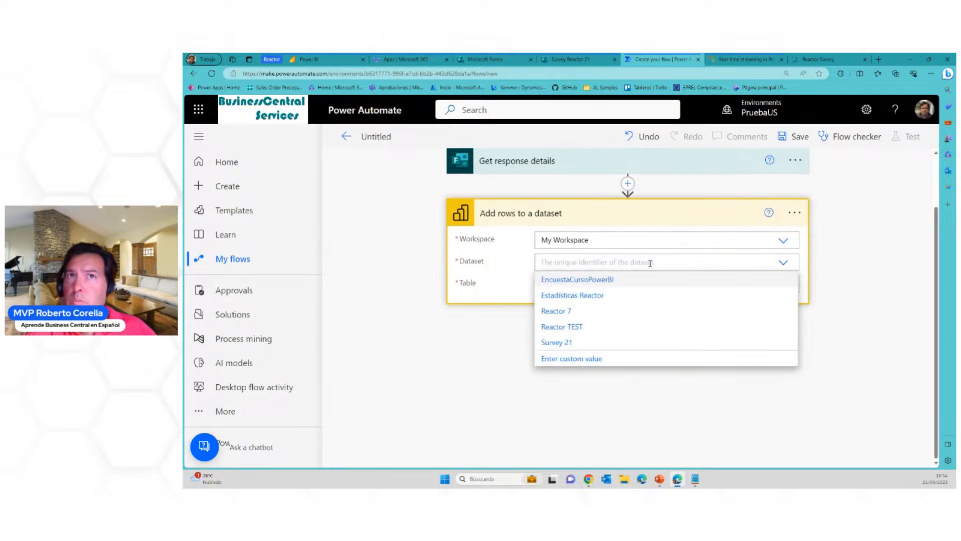
left_click(574, 344)
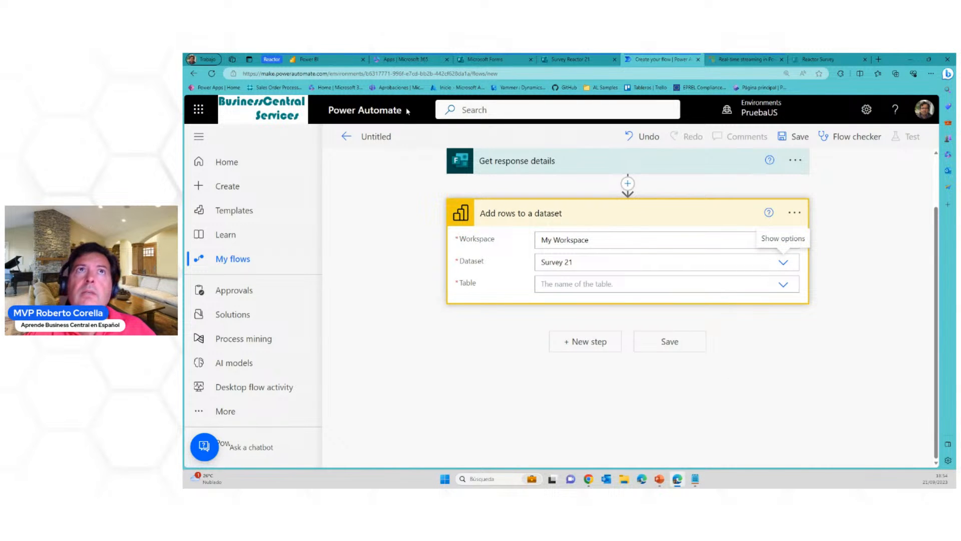
left_click(326, 59)
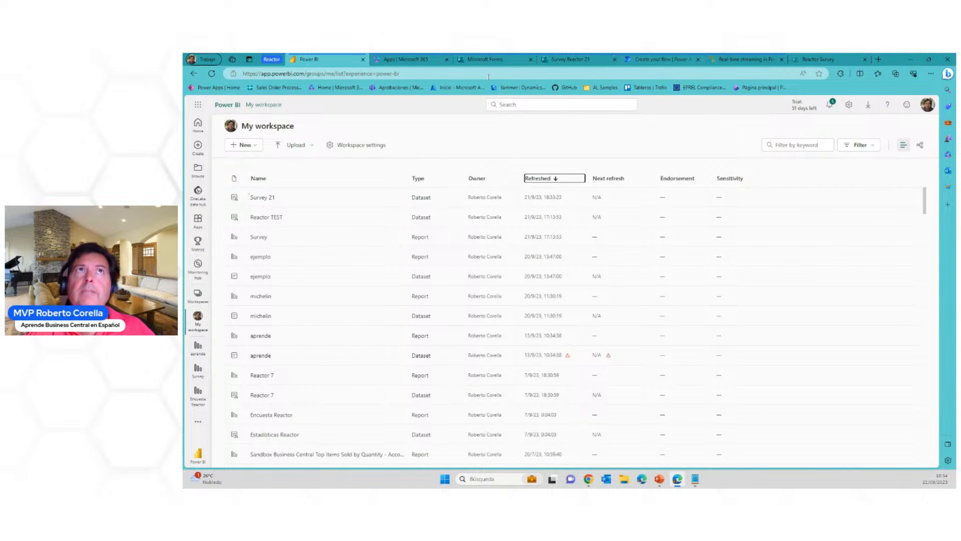
left_click(669, 63)
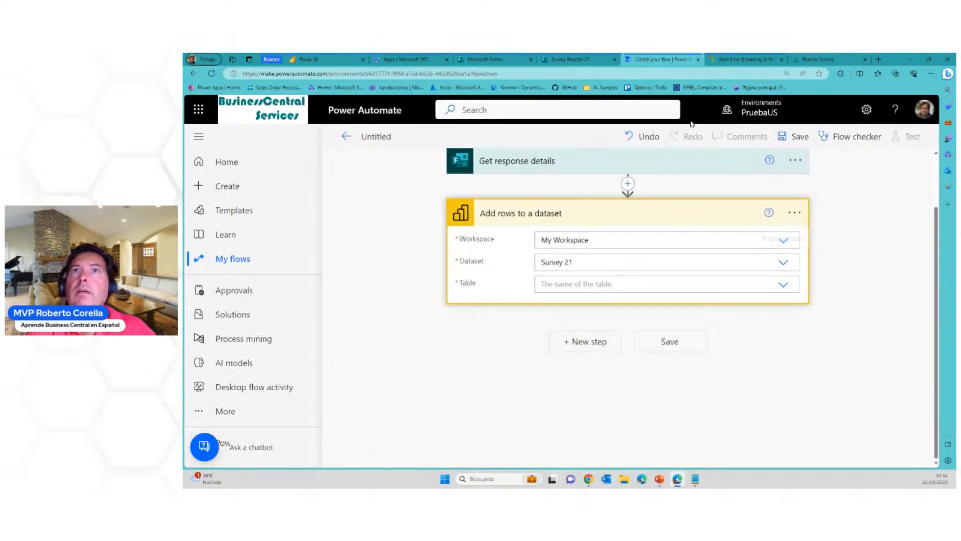
Set the dataset action's table to RealTimeData and map its Name field to the dynamic content Tell me your name
left_click(613, 284)
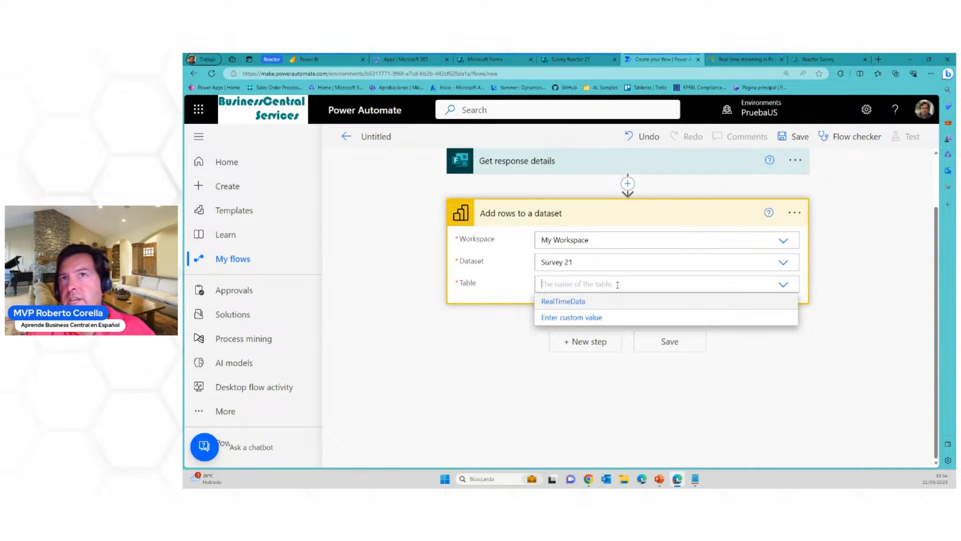
left_click(584, 303)
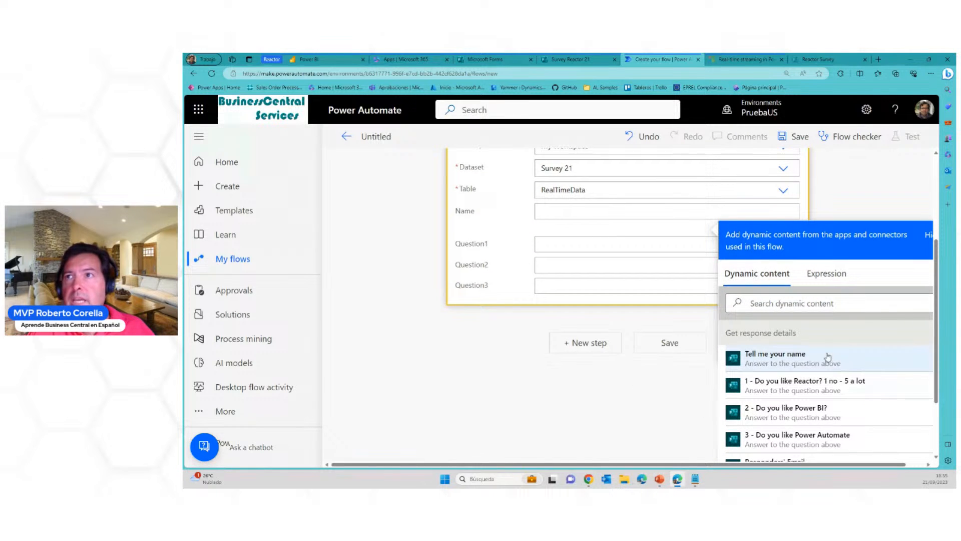
left_click(788, 360)
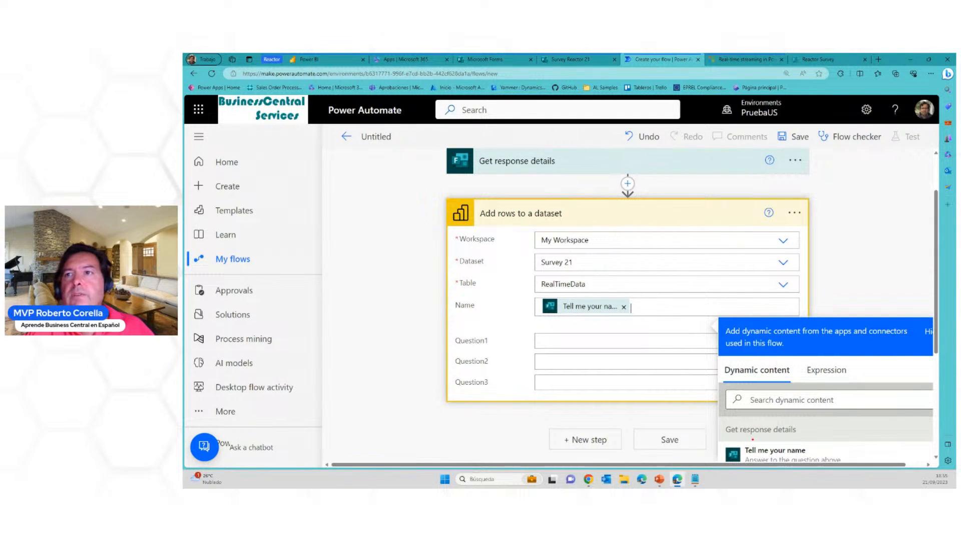
Link the Tell me your name content to the Get response details action with red underlines and a line, and clear the markings
left_click_drag(726, 436, 805, 437)
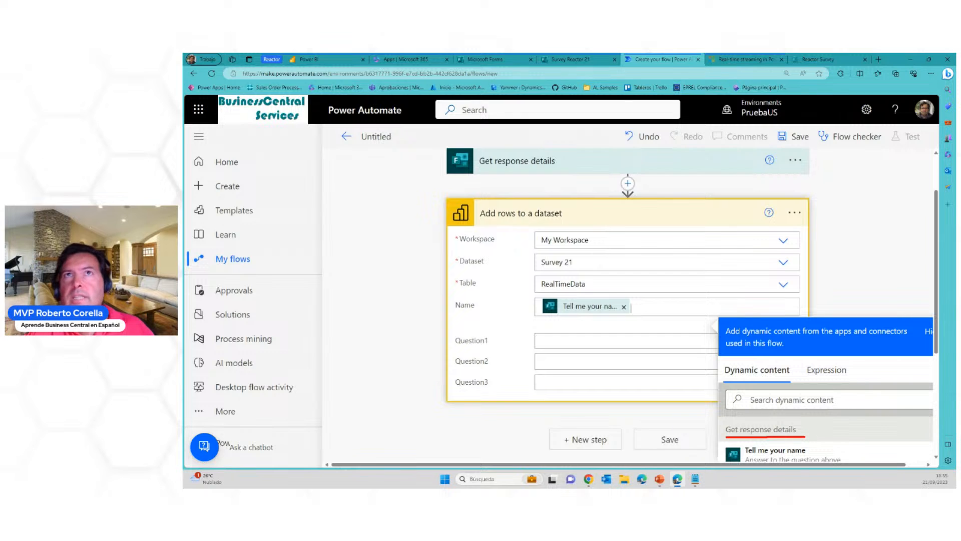
left_click_drag(477, 170, 564, 172)
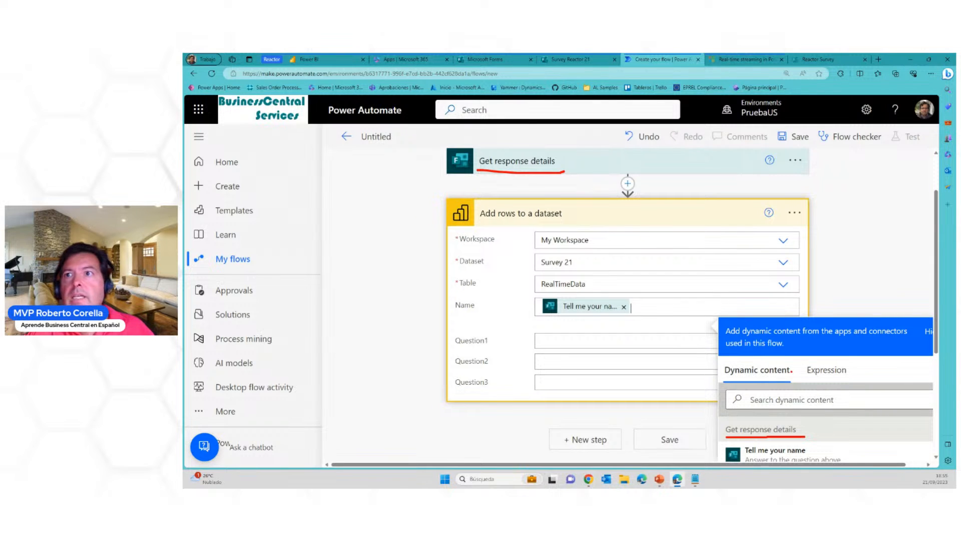
mouse_move(725, 453)
left_mouse_down()
mouse_move(397, 306)
mouse_move(482, 170)
left_mouse_up()
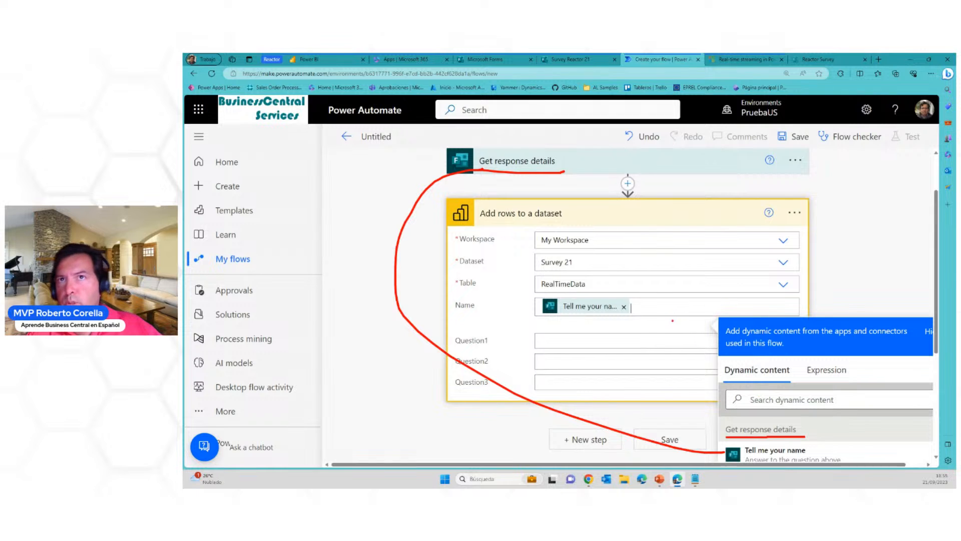
key("Escape")
Map Question1 to 1 - Do you like Reactor? 1 no - 5 a lot and Question2 to 2 - Do you like Power BI?
scroll(769, 363, "down", 1)
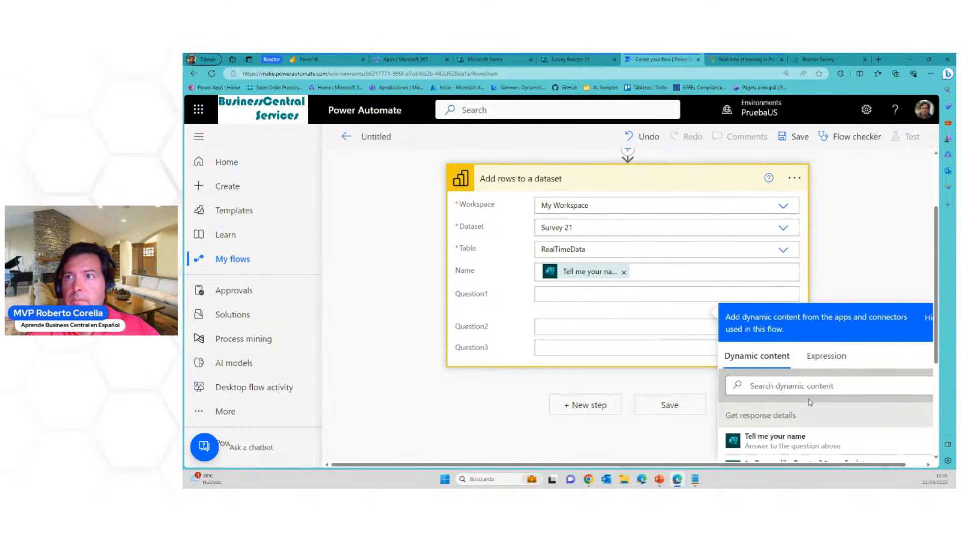
scroll(826, 404, "down", 2)
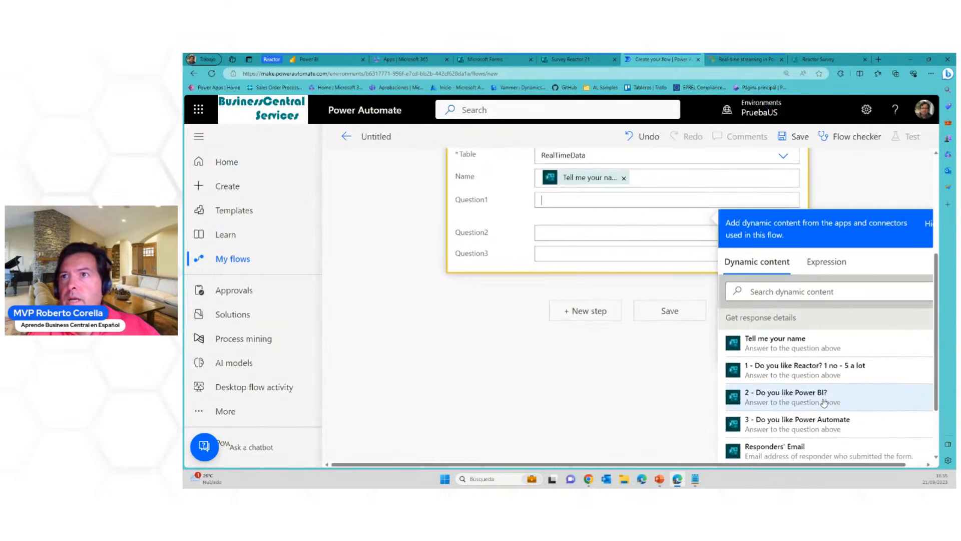
left_click(780, 369)
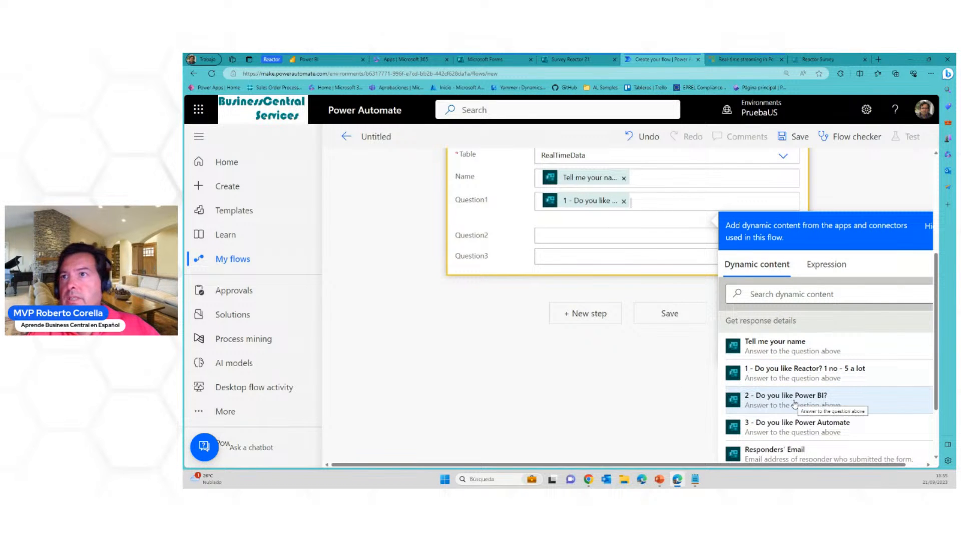
left_click(590, 235)
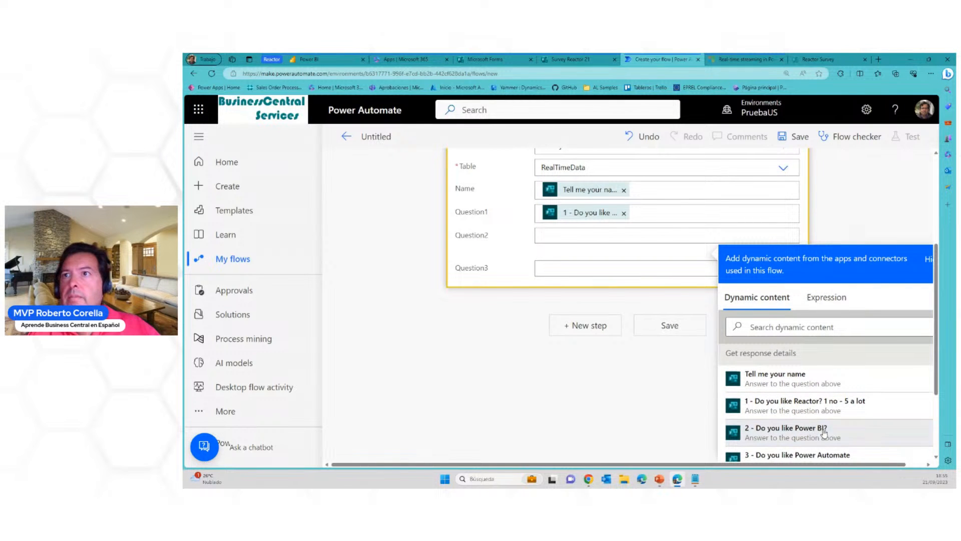
left_click(821, 431)
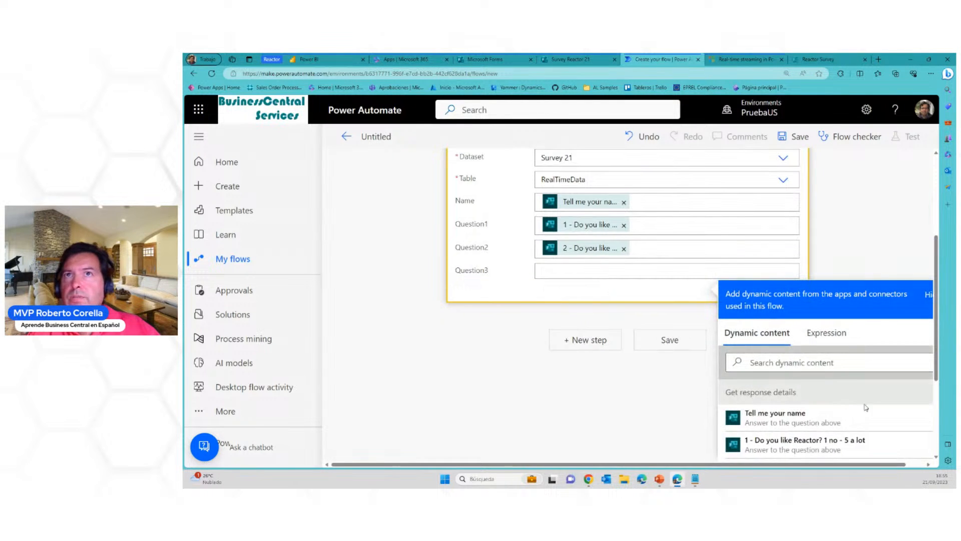
Map the Question3 field to the dynamic content 3 - Do you like Power Automate and close the dynamic content list
scroll(804, 420, "down", 3)
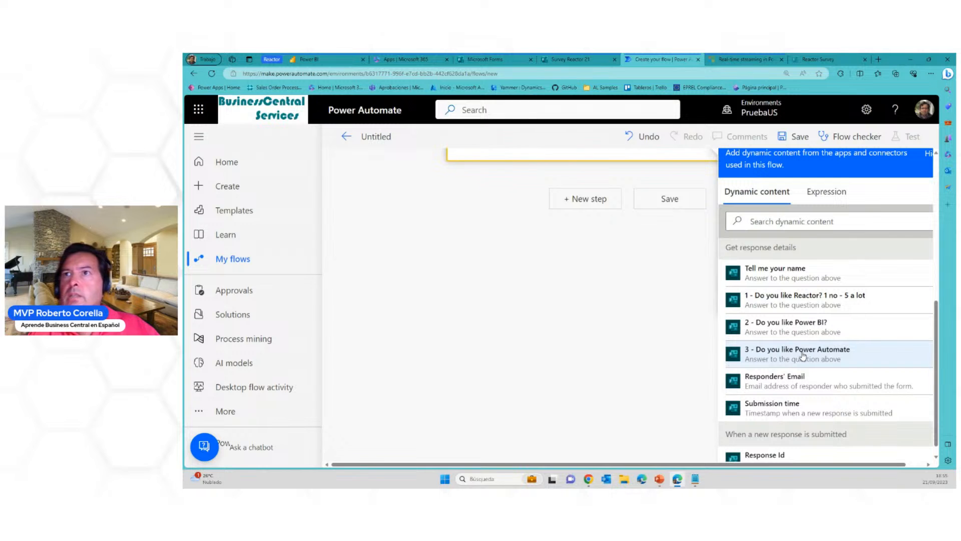
scroll(624, 323, "up", 2)
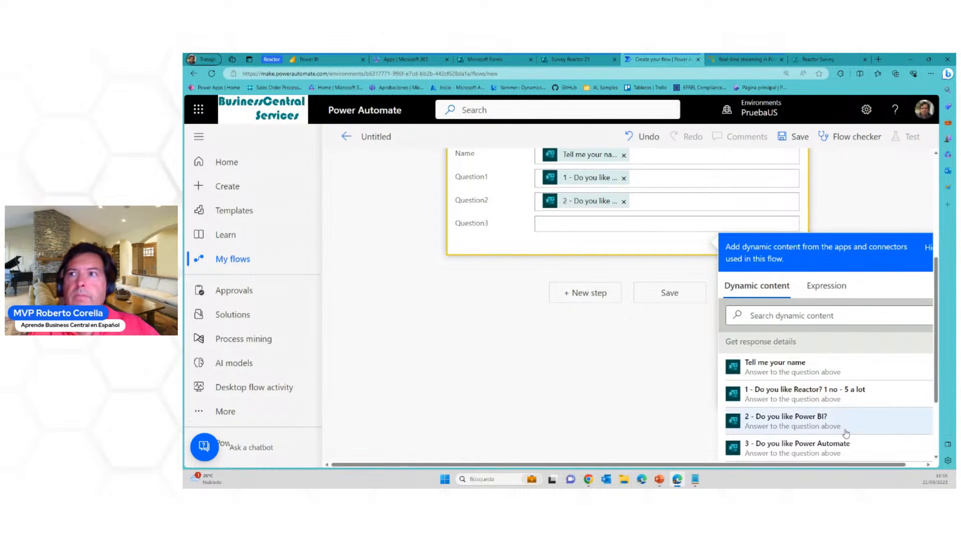
scroll(846, 428, "down", 1)
left_click(821, 406)
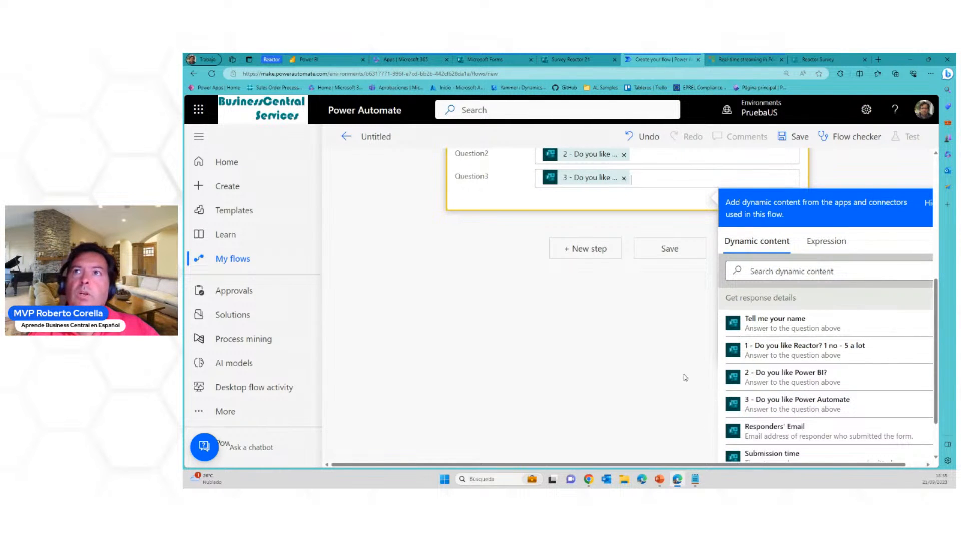
scroll(683, 376, "up", 3)
left_click(904, 311)
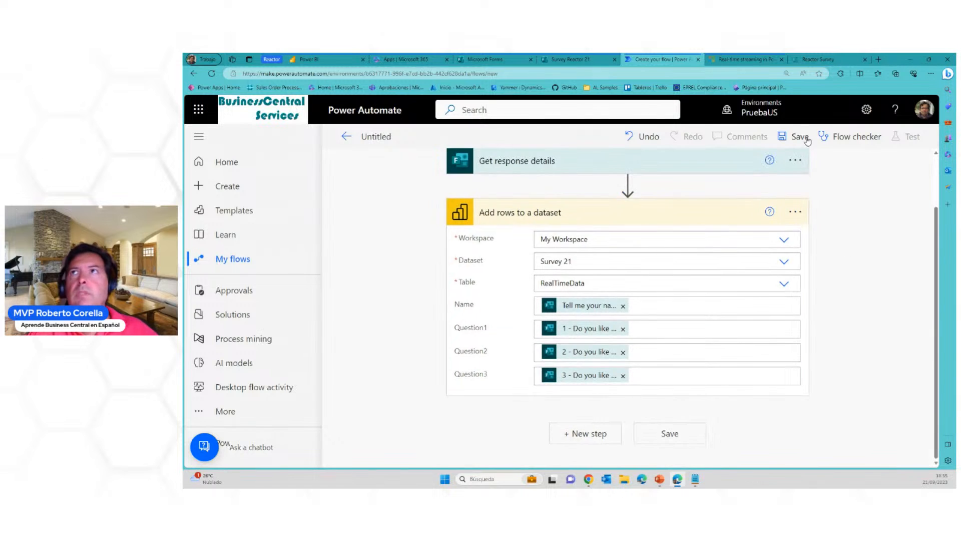
Save the flow, rename it Reactor Survey 21 - demo, and save it again
left_click(796, 136)
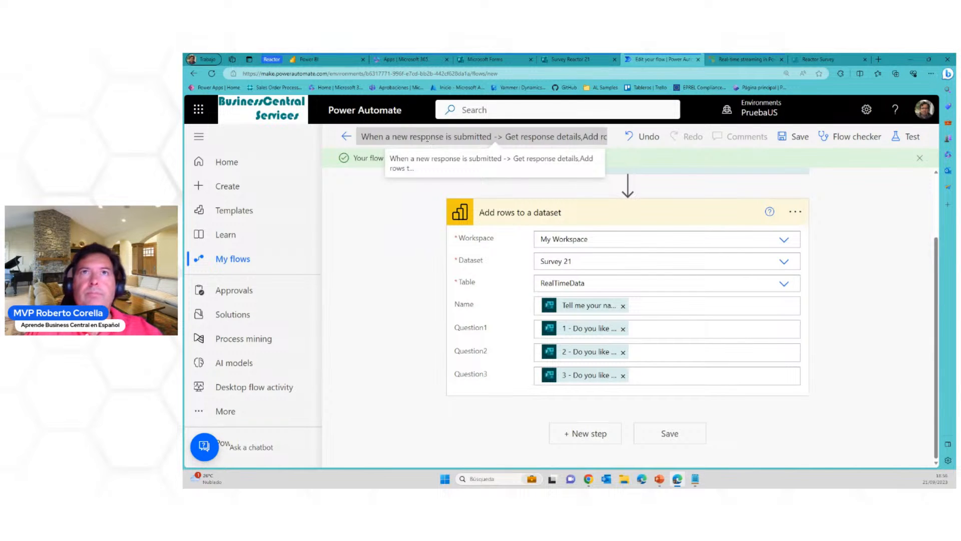
left_click(428, 138)
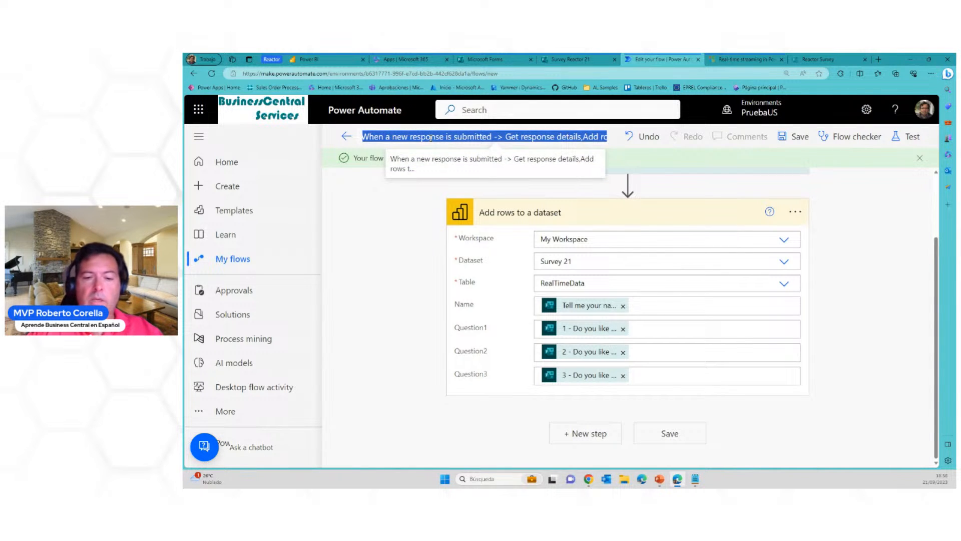
type("Rea")
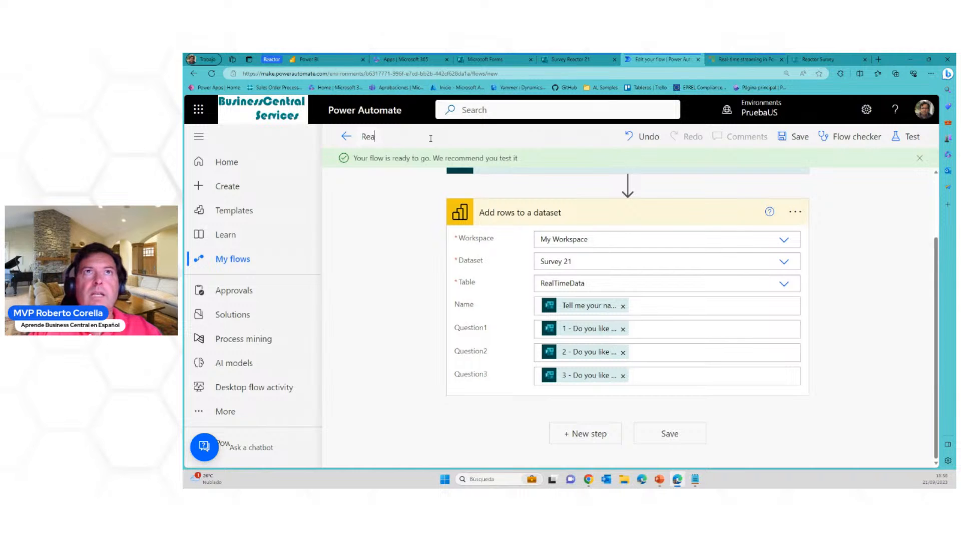
type("ctor Survey 21")
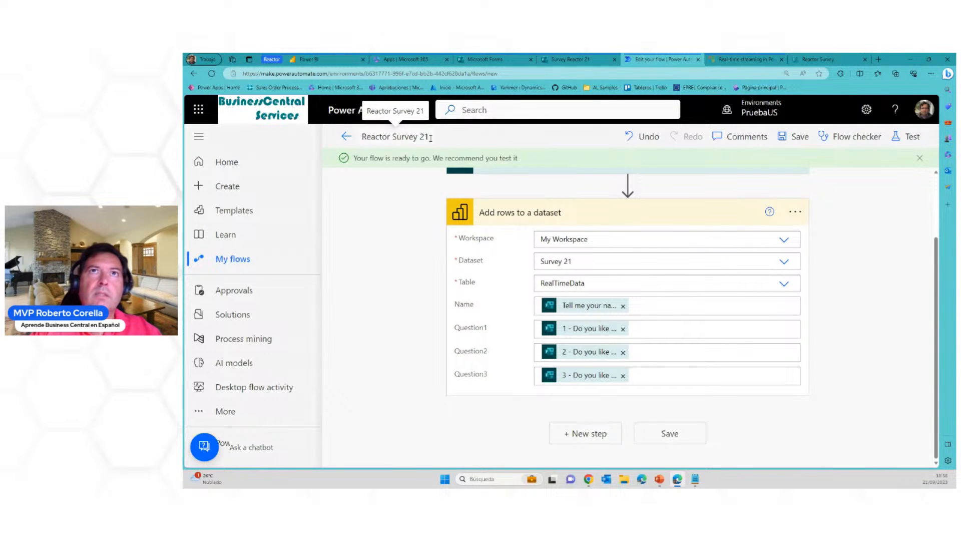
type(" - demo")
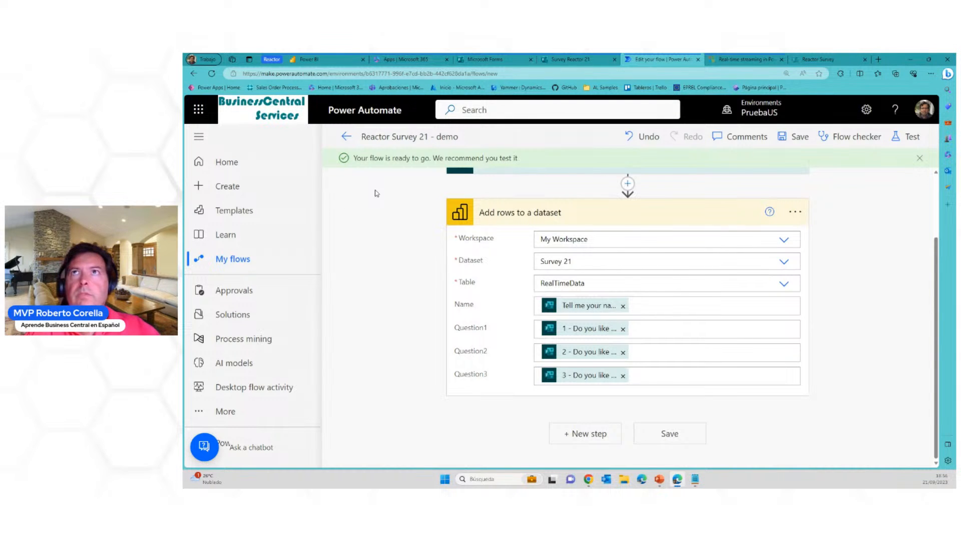
left_click(796, 137)
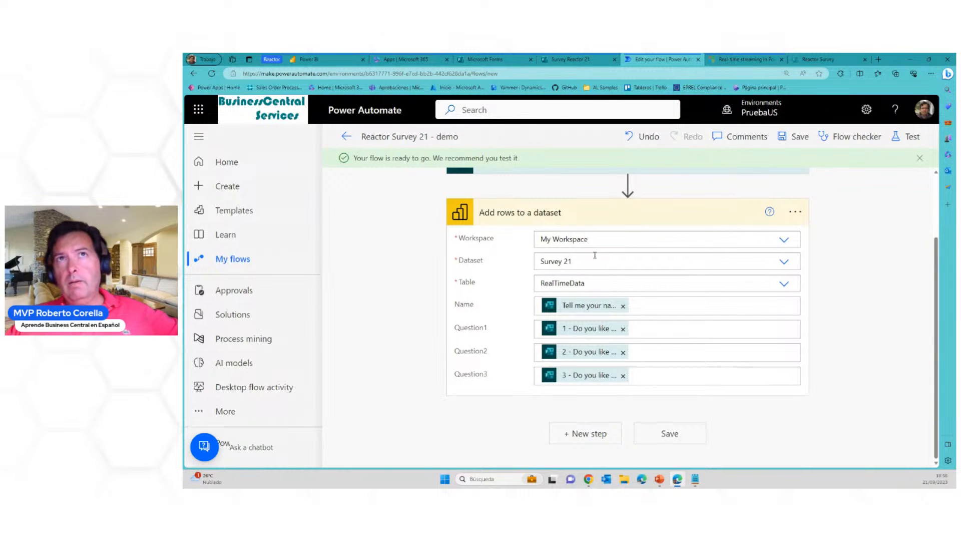
Switch to the Survey Reactor 21 form in Microsoft Forms and copy its response link for anyone to respond
scroll(626, 261, "up", 3)
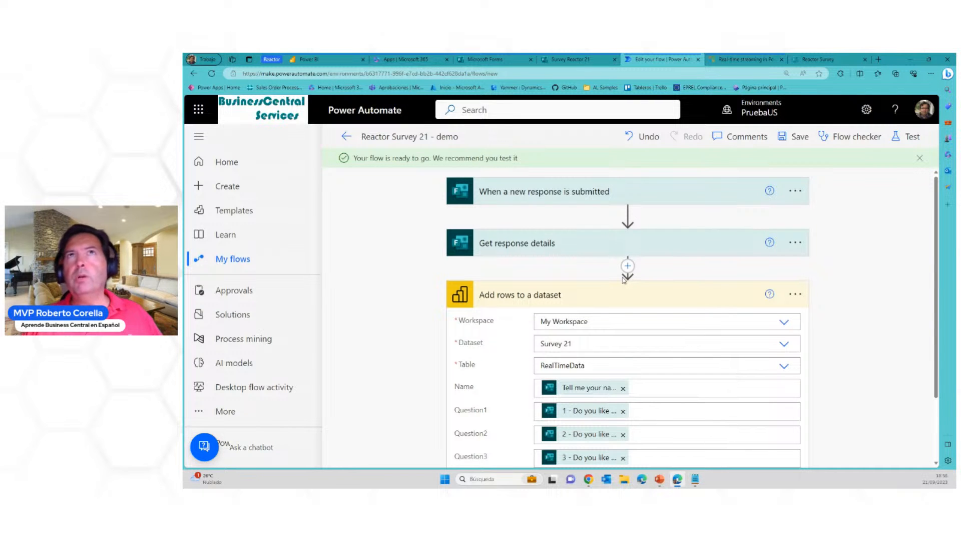
left_click(583, 61)
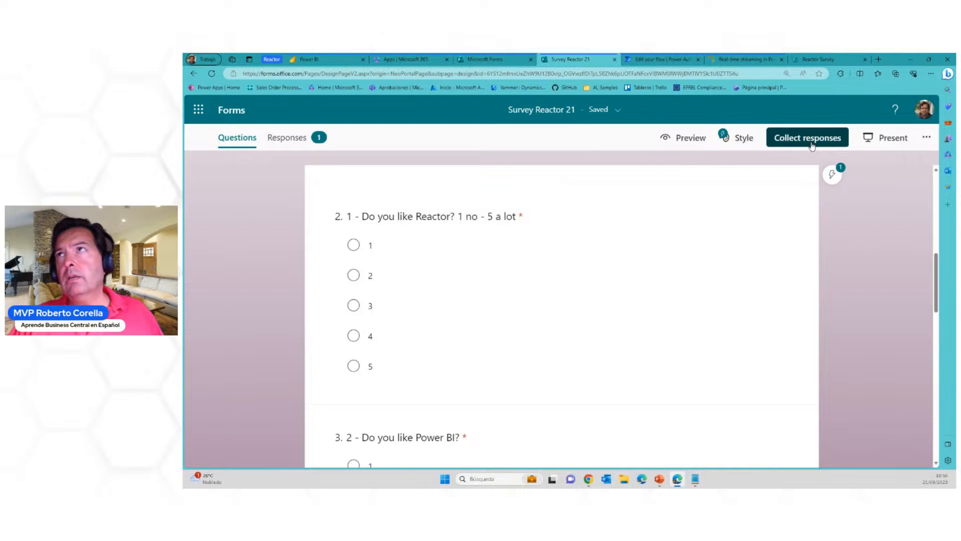
left_click(812, 146)
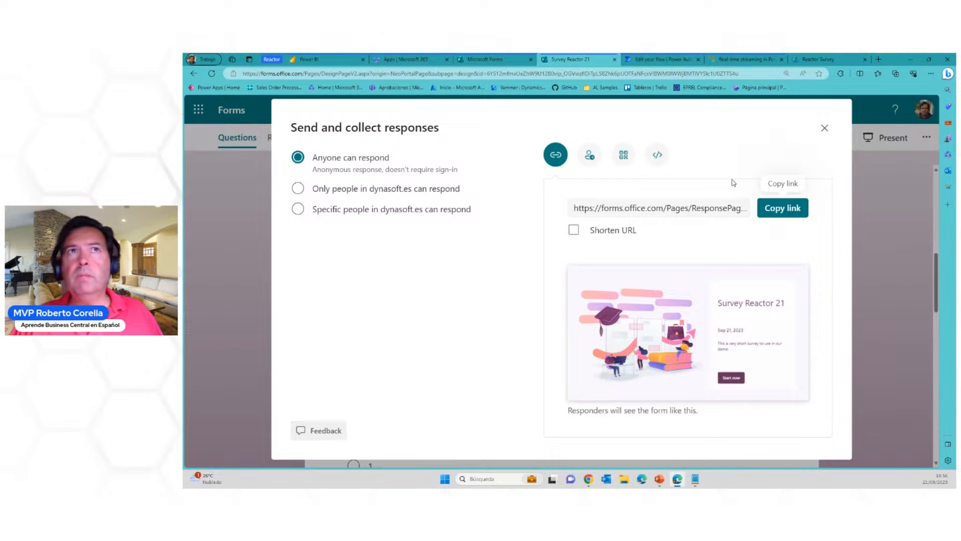
left_click(775, 205)
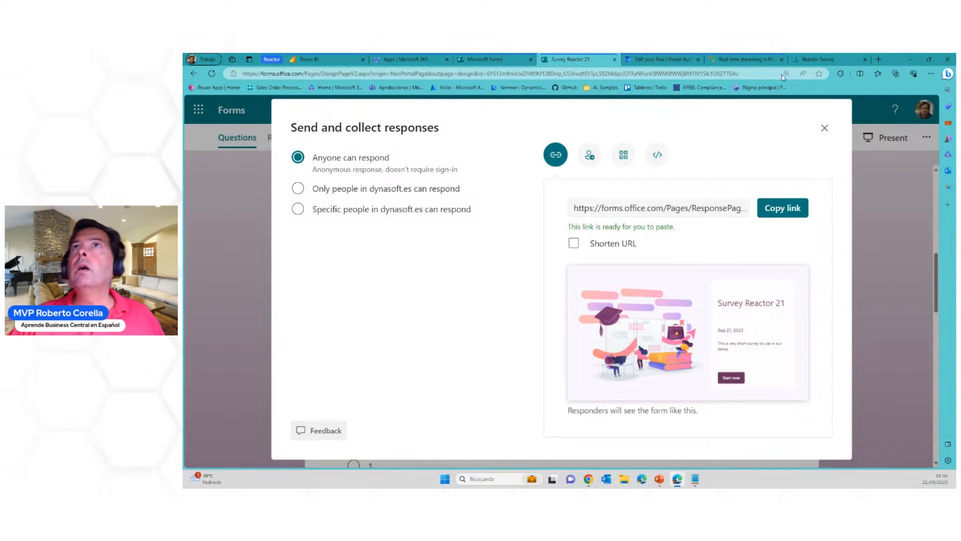
Load the copied response link in the browser tab that holds the submitted Reactor Survey
left_click(825, 58)
left_click(712, 75)
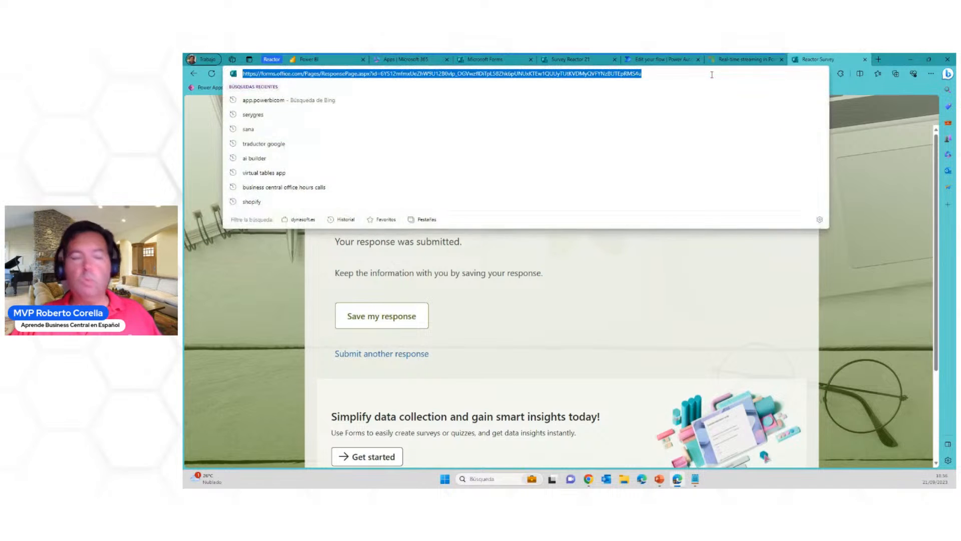
type("https://forms.office.com/Pages/ResponsePage.aspx?id=6YS12mfmxUeZhW9U1280vlp_OGVwzflDiTpL58Zhk6pUOTFaNFcxVlBWM0lWWjBMTlVYSlc1U0ZTTS4u")
key("Return")
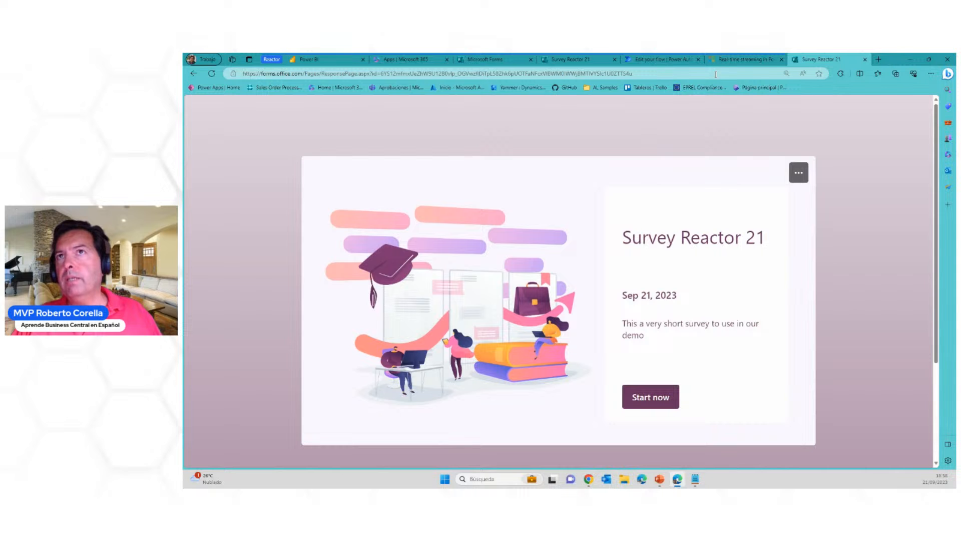
Start the survey, enter the respondent's name, answer 4 for Reactor, 4 for Power BI and 3 for Power Automate, and submit the response
left_click(661, 397)
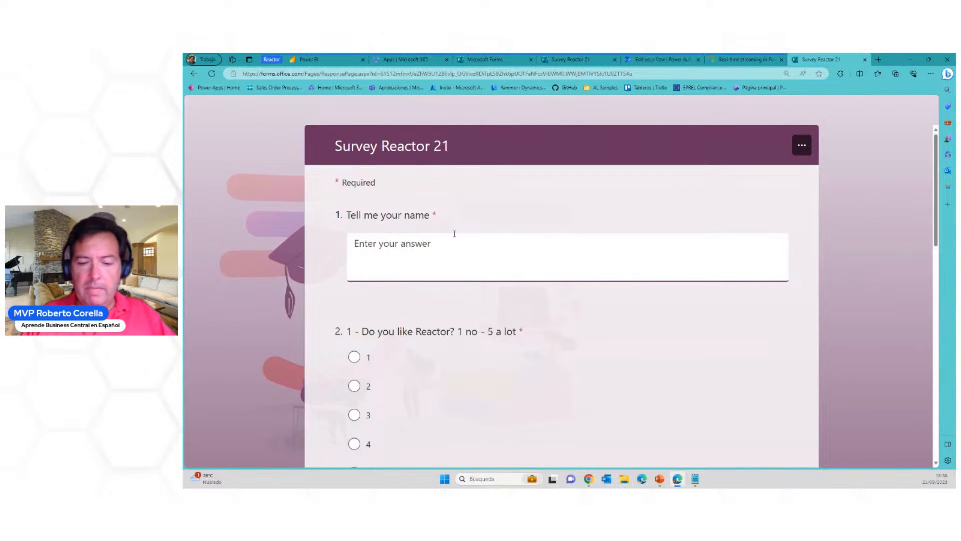
type("Roberto")
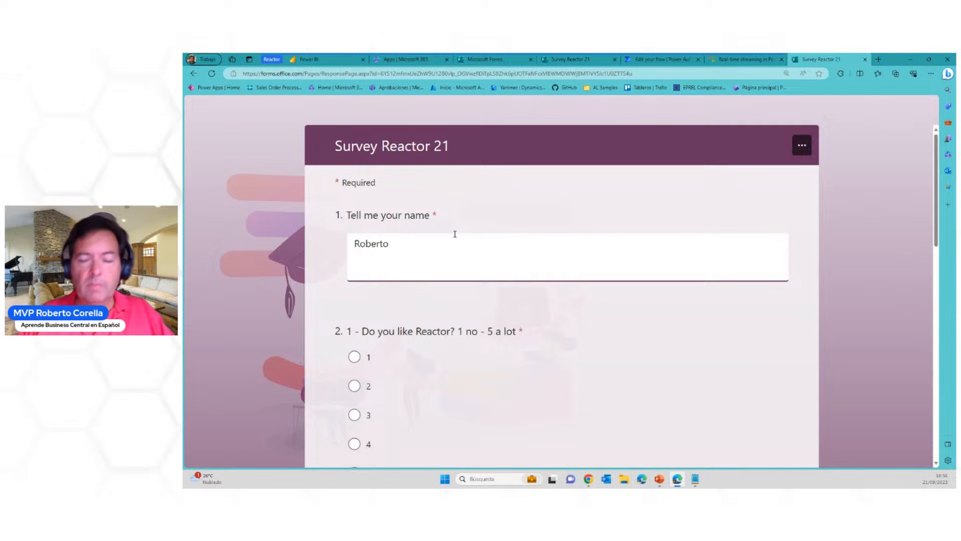
type(" 222")
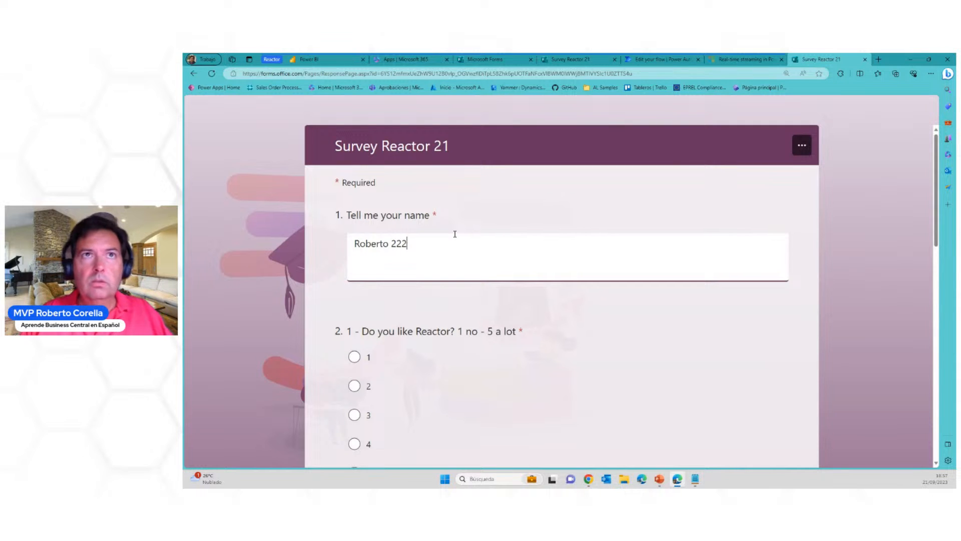
scroll(380, 400, "down", 1)
left_click(357, 393)
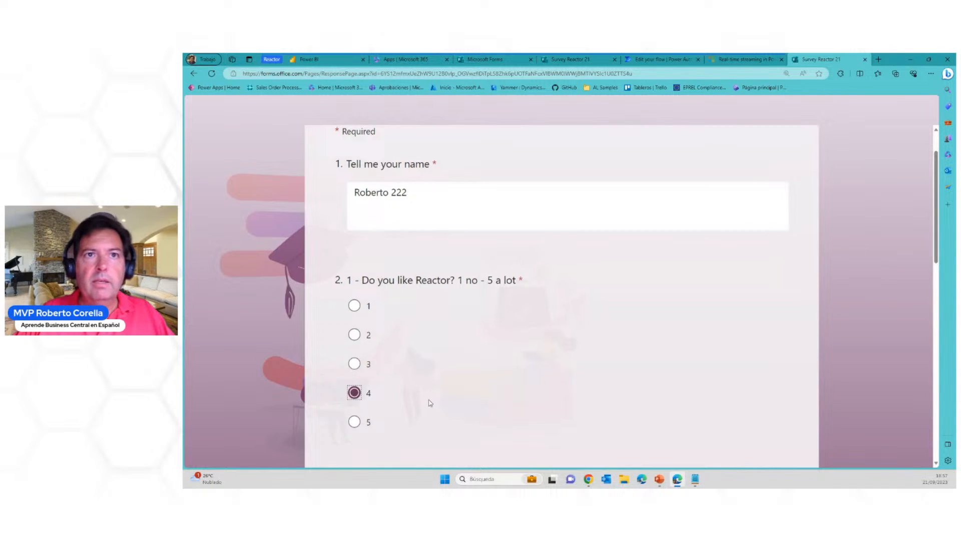
scroll(428, 403, "down", 3)
left_click(355, 392)
scroll(421, 398, "down", 3)
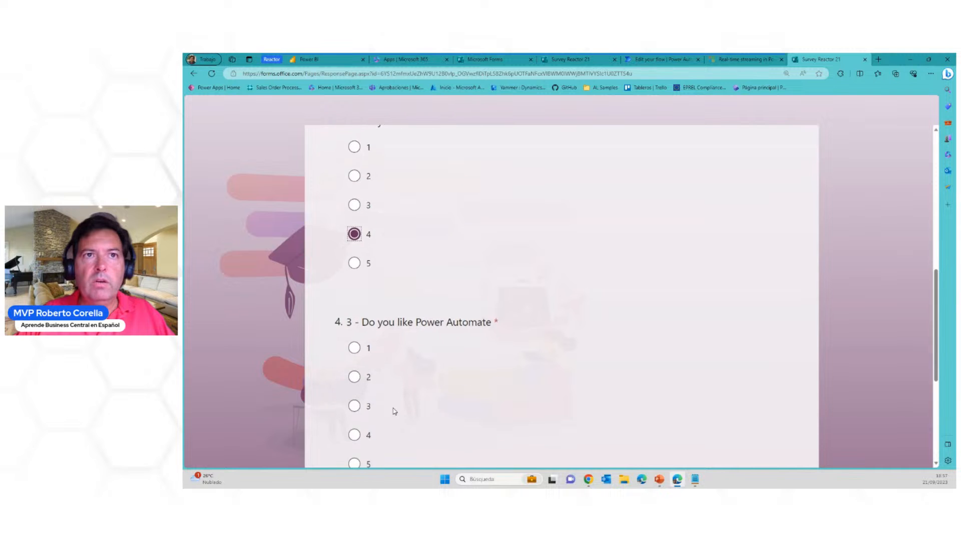
left_click(356, 406)
scroll(563, 403, "down", 2)
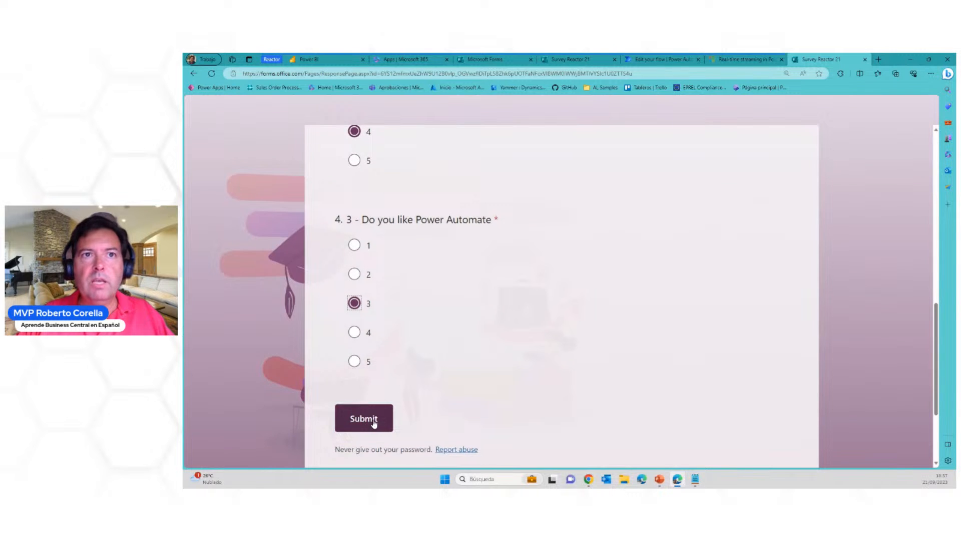
left_click(371, 419)
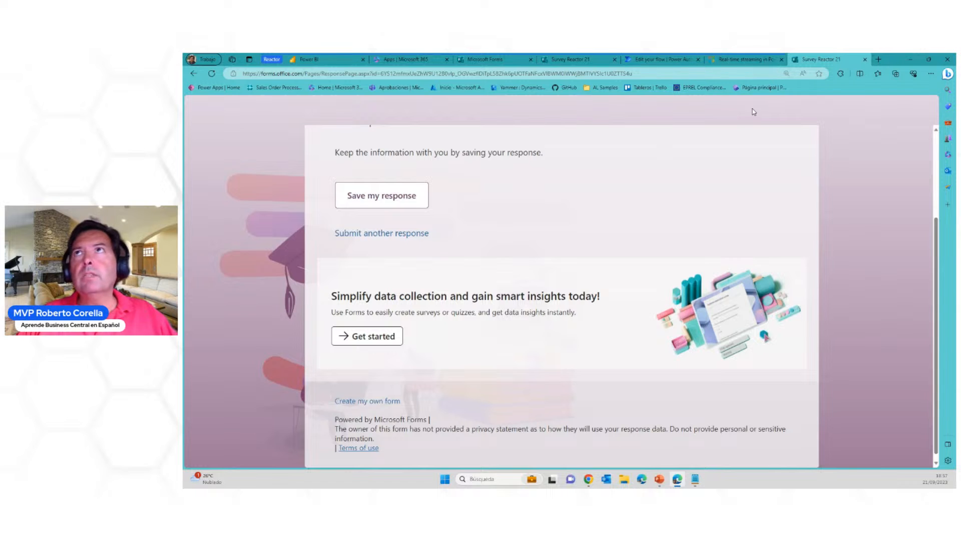
Reload the Survey Reactor 21 response link in the current tab and start a new response
left_click(742, 75)
left_click(740, 74)
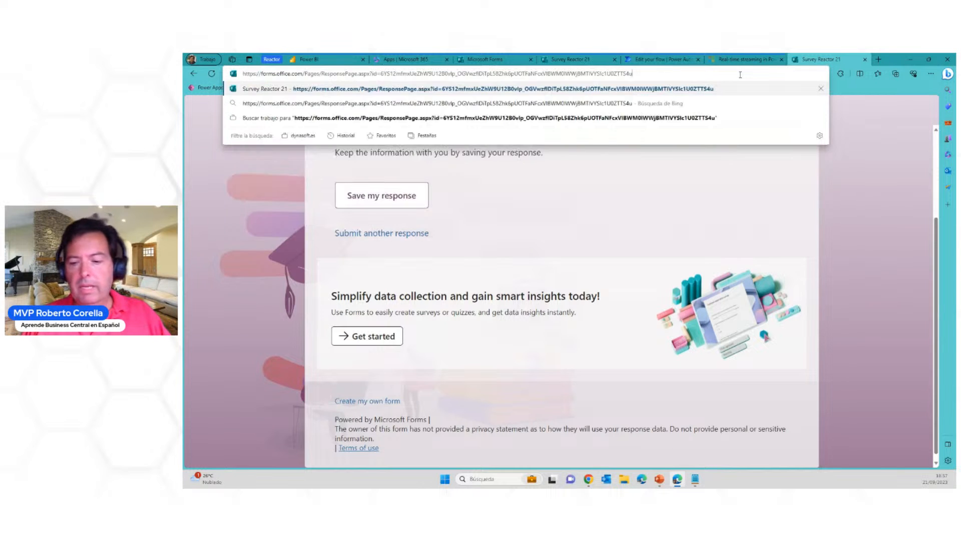
key("Return")
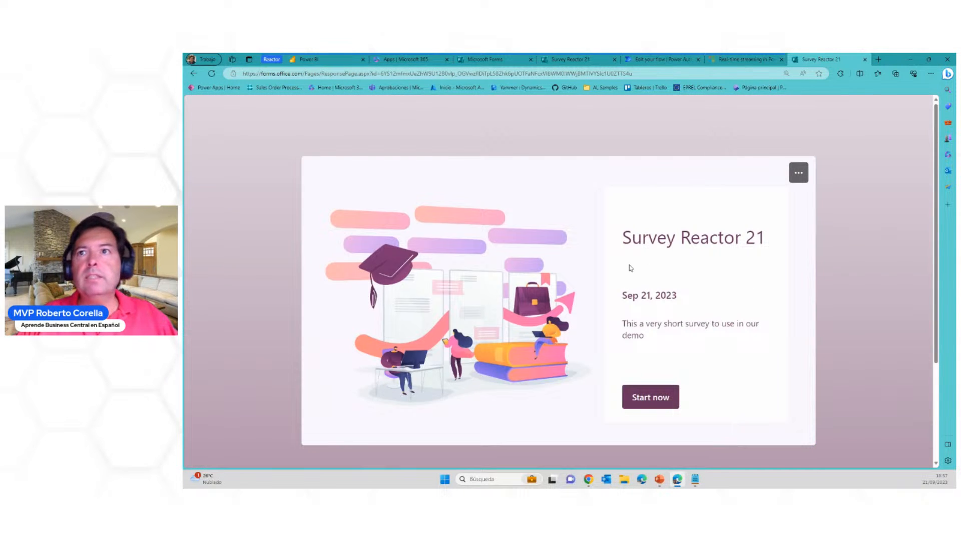
left_click(646, 398)
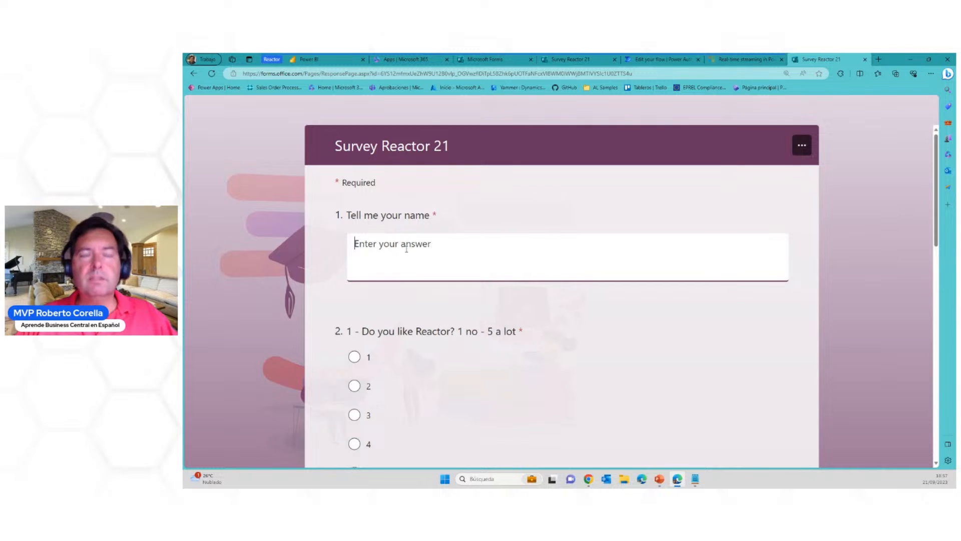
Enter the respondent's name, answer 5 for Reactor, 1 for Power BI and 2 for Power Automate, and submit the response
type("Bill")
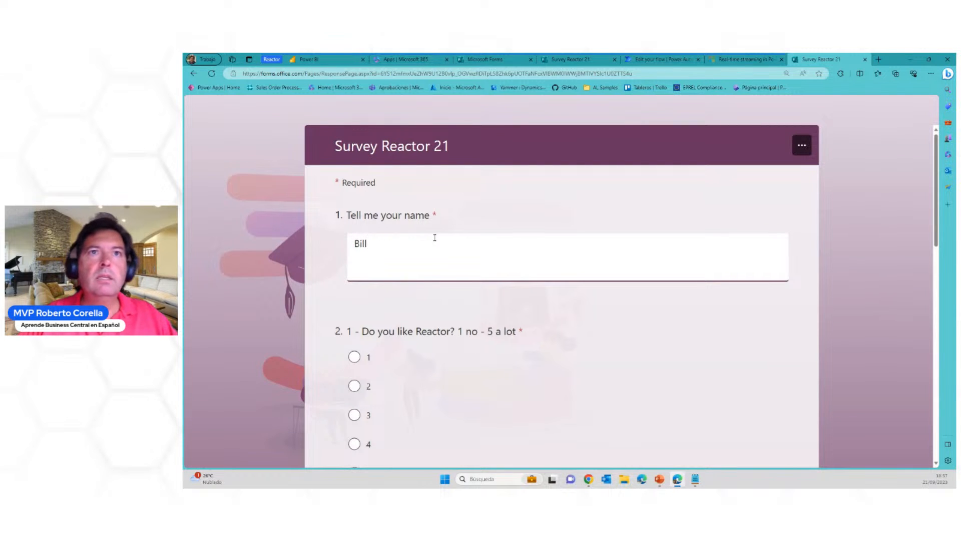
left_click(354, 356)
scroll(411, 301, "down", 3)
left_click(354, 319)
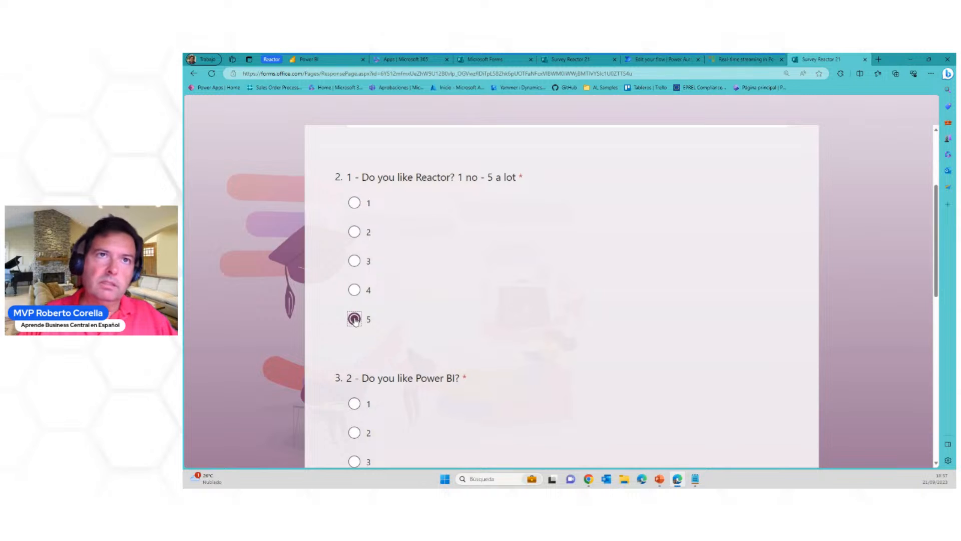
scroll(355, 326, "down", 2)
left_click(354, 301)
scroll(355, 303, "down", 3)
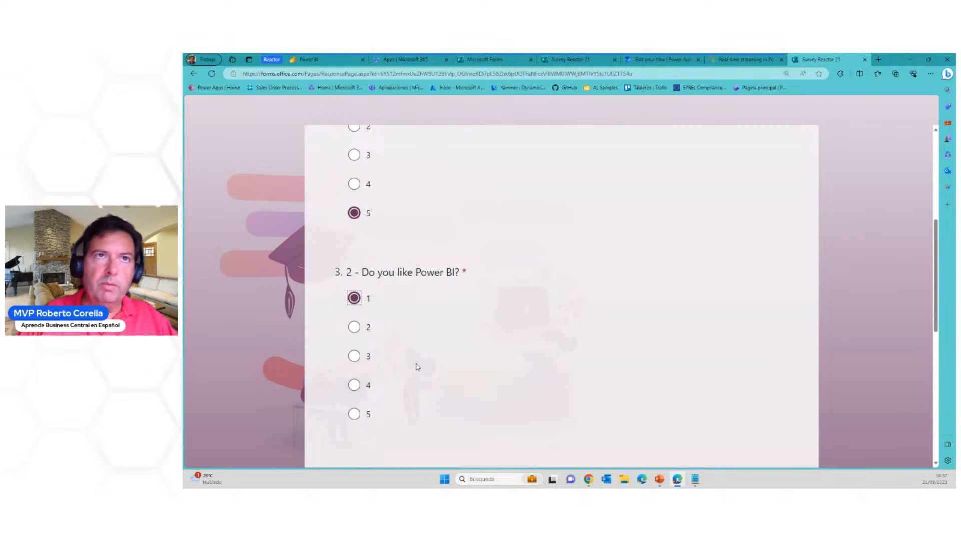
left_click(357, 378)
scroll(501, 380, "down", 3)
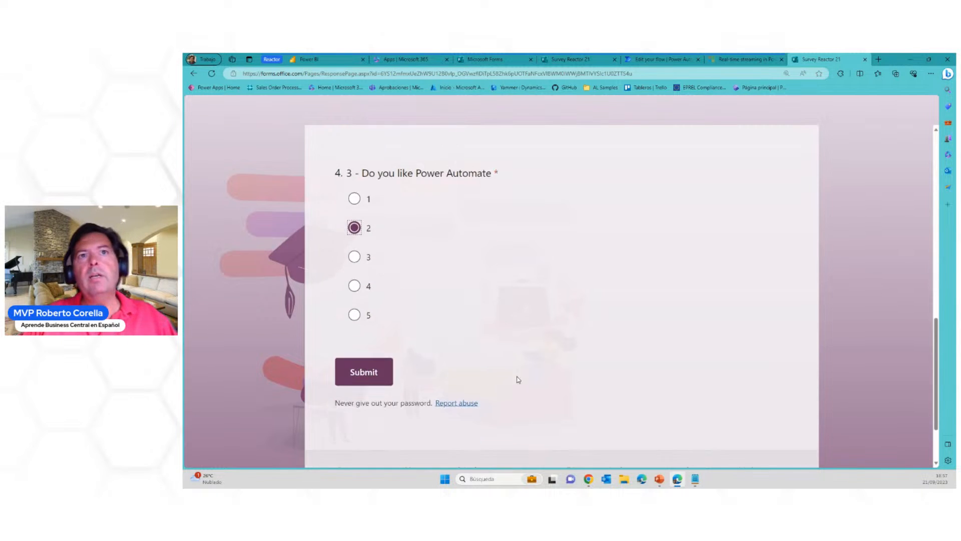
left_click(365, 368)
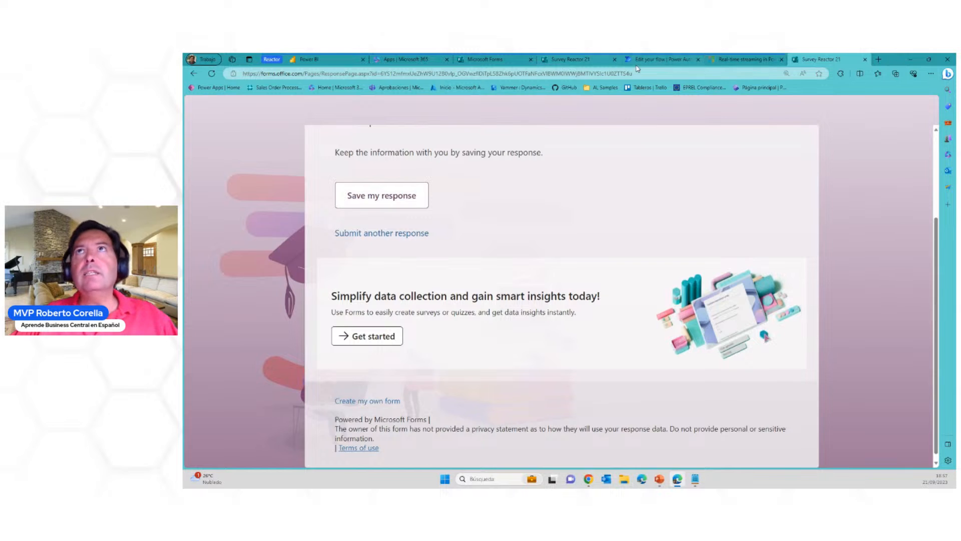
Switch to Power Automate, return to the flow's details page and open the most recent run in its run history
left_click(660, 59)
left_click(346, 136)
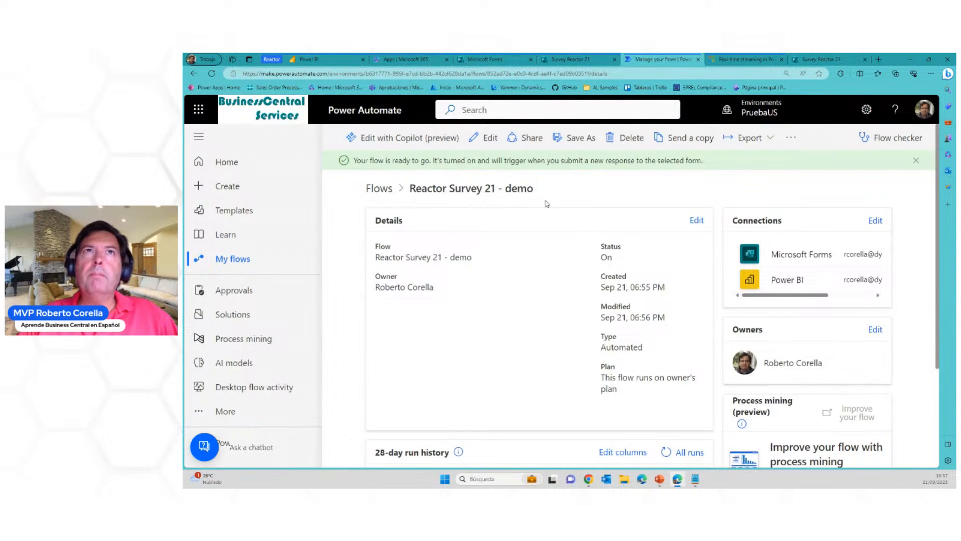
scroll(465, 221, "down", 1)
scroll(465, 220, "down", 2)
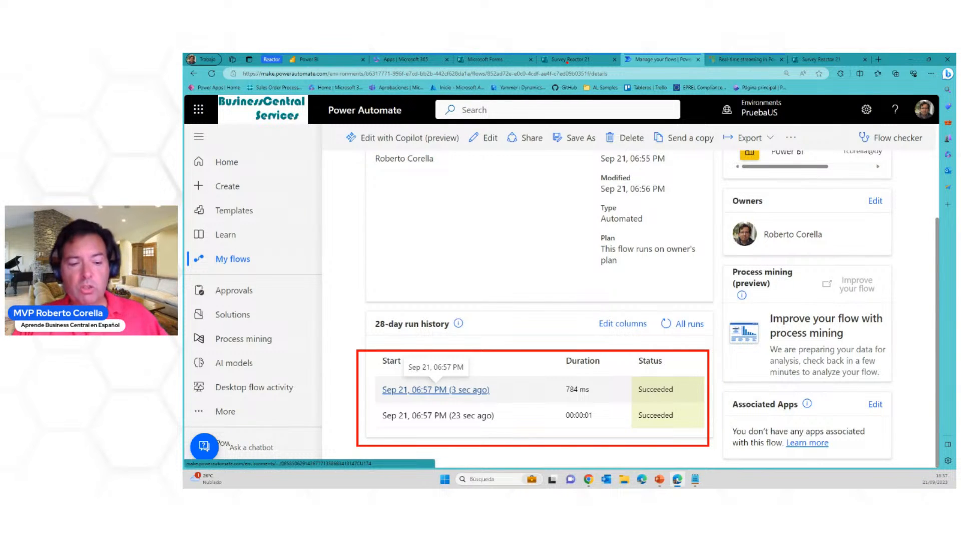
left_click(417, 391)
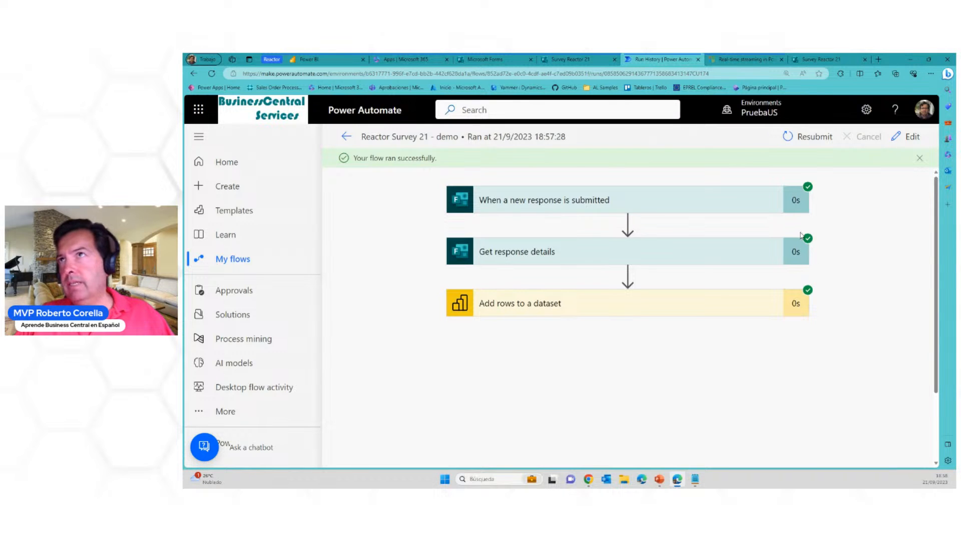
Expand the form trigger and Get response details in the run and review the submitted answers
left_click(656, 207)
scroll(670, 270, "down", 2)
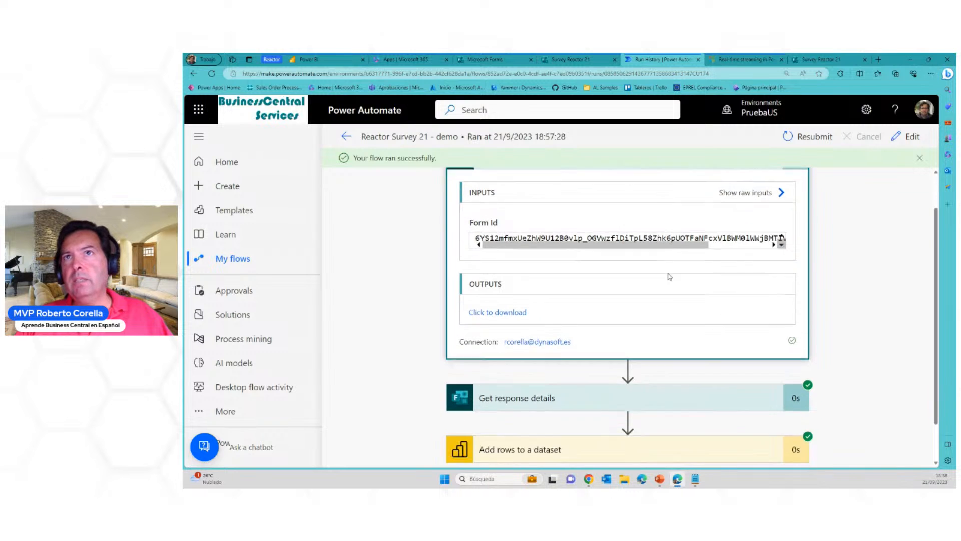
left_click(563, 352)
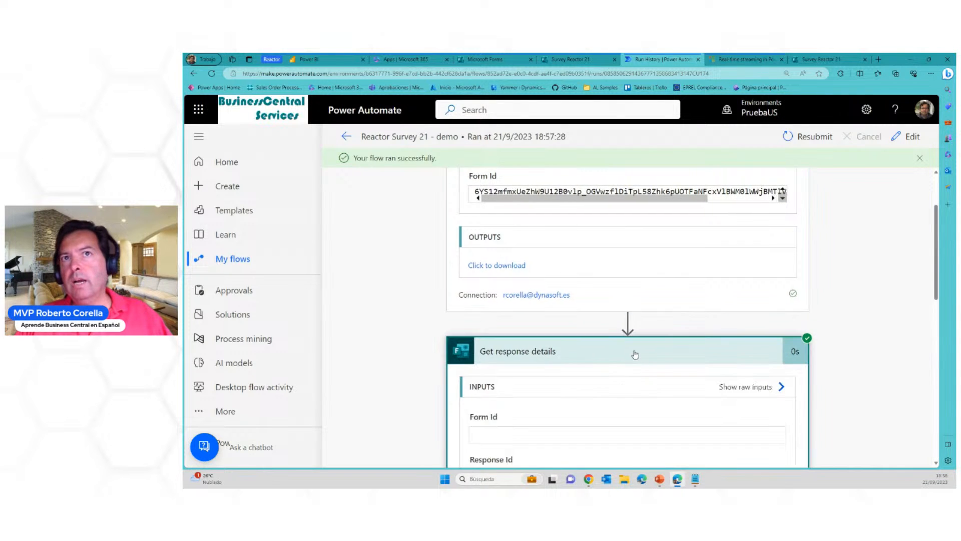
scroll(660, 359, "down", 4)
scroll(662, 359, "down", 5)
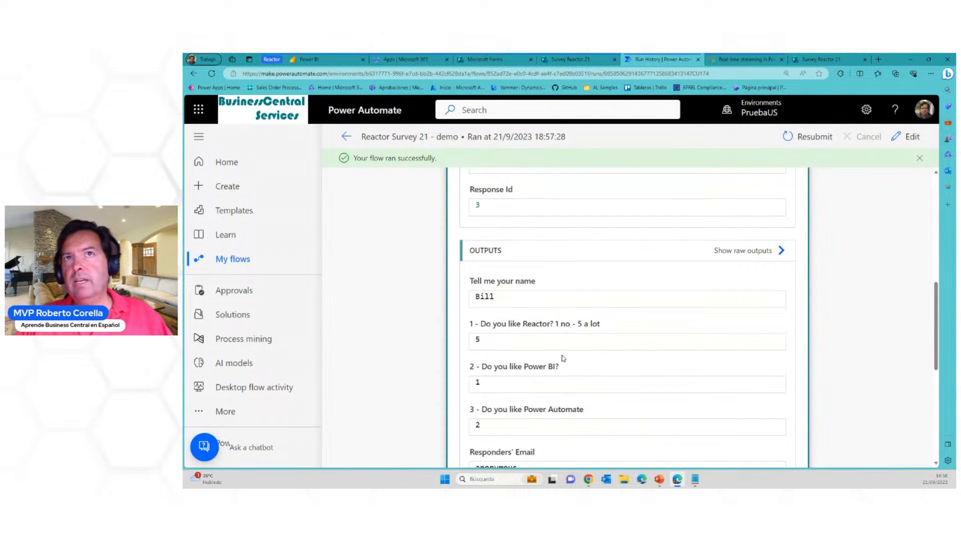
scroll(573, 344, "up", 3)
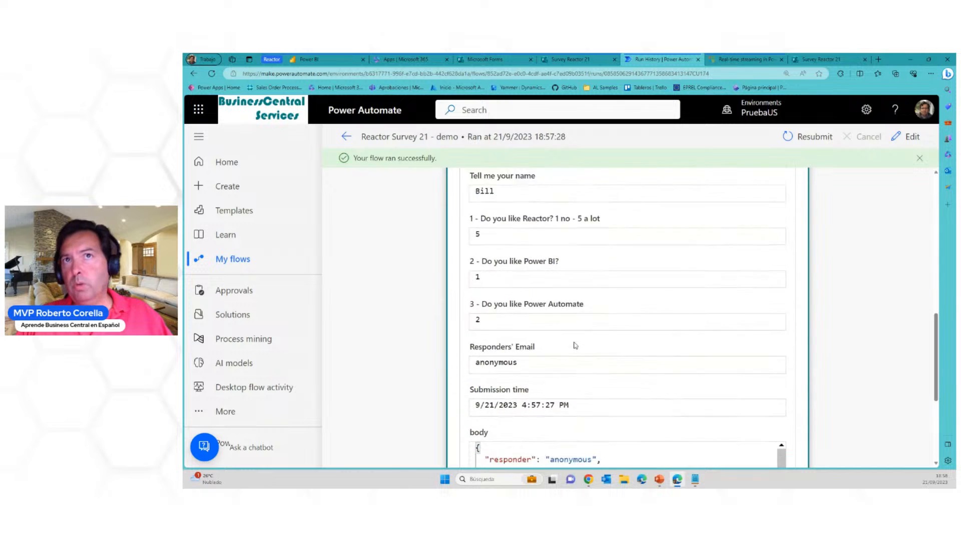
scroll(573, 395, "down", 5)
Expand Add rows to a dataset and check the Name, Question1, Question2 and Question3 values it received
left_click(575, 419)
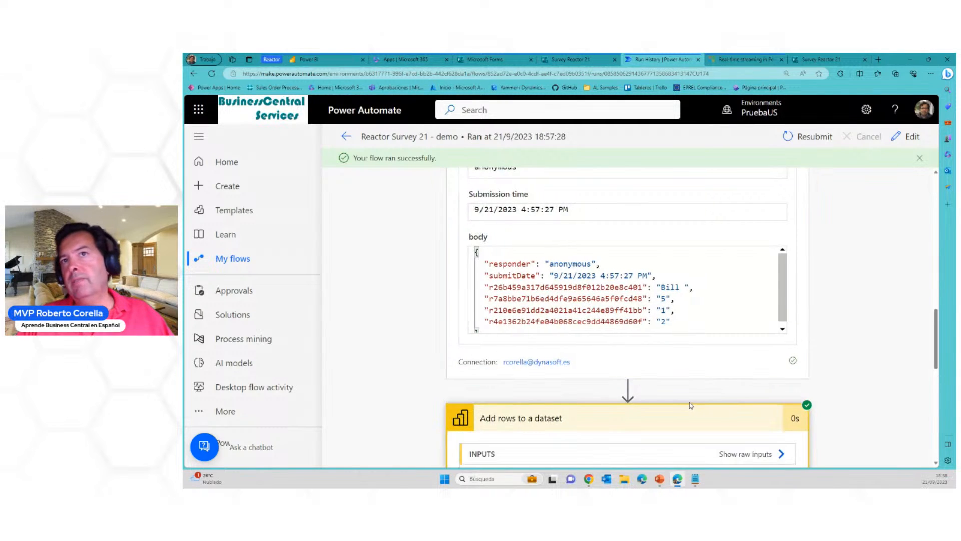
scroll(691, 403, "down", 6)
scroll(691, 399, "down", 1)
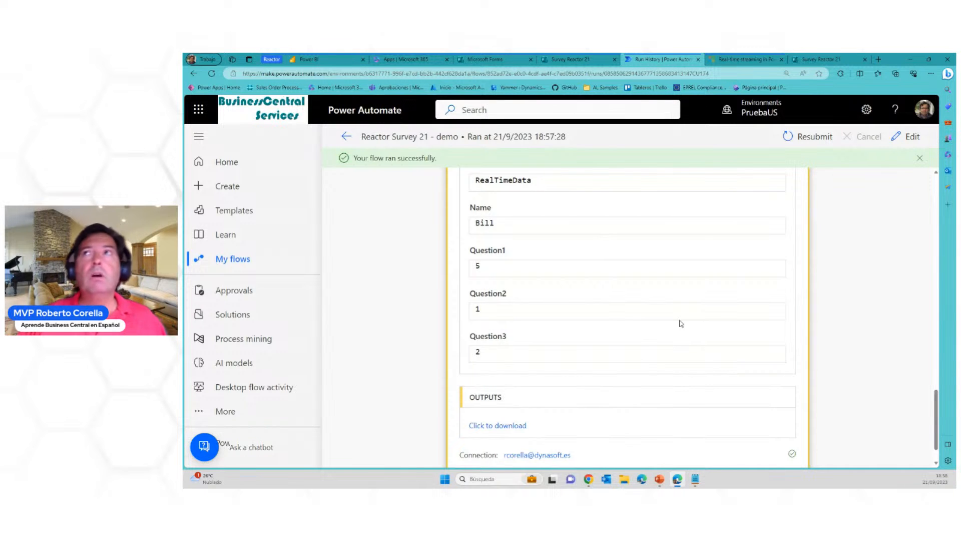
Switch to the Power BI workspace and create a report from the Survey 21 dataset
left_click(314, 60)
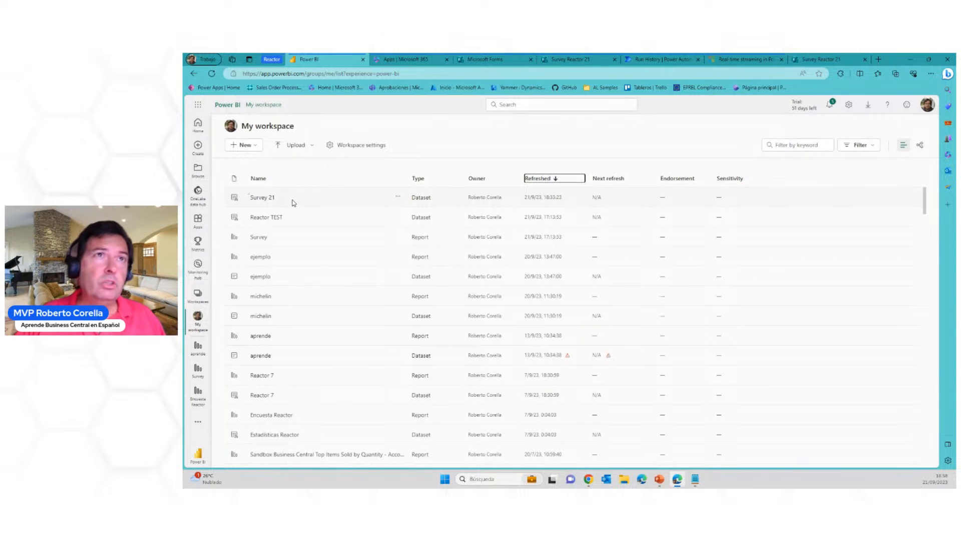
left_click(397, 197)
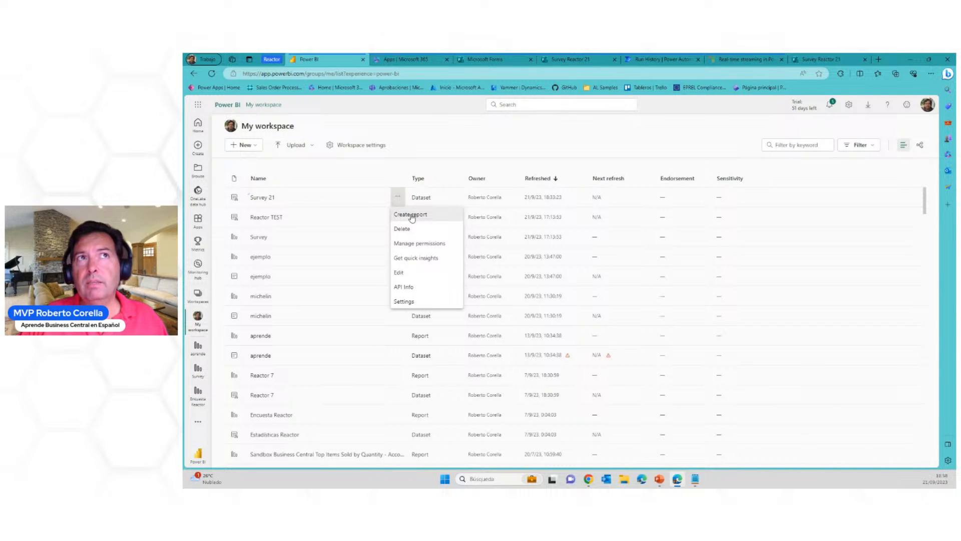
left_click(410, 215)
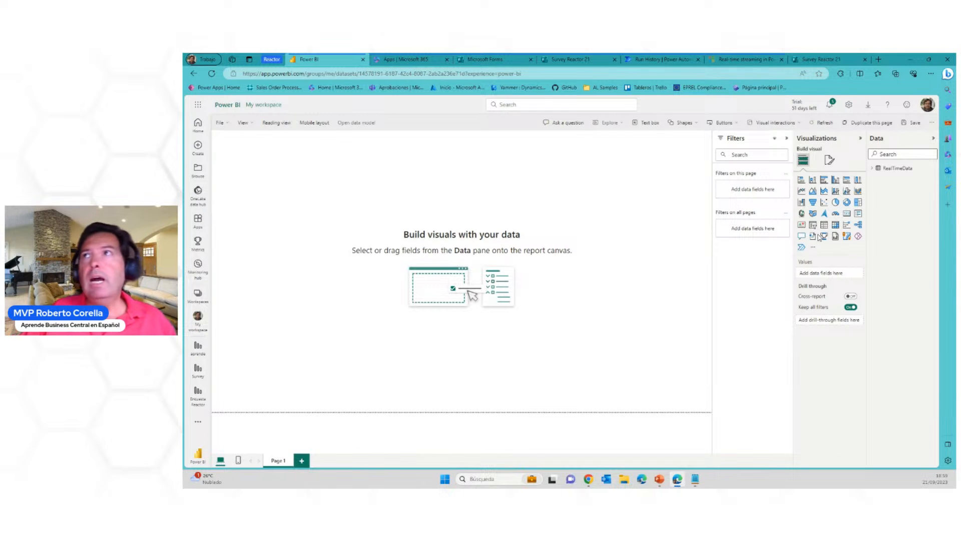
Build a table on the report page with Name, Question1, Question2 and Question3 from RealTimeData, and widen it to fit all columns
left_click(873, 170)
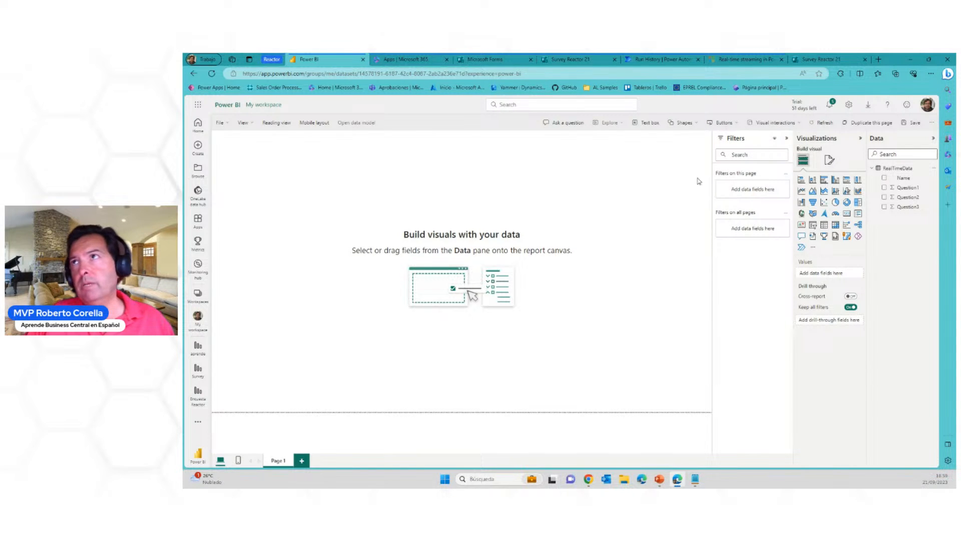
left_click_drag(903, 178, 481, 189)
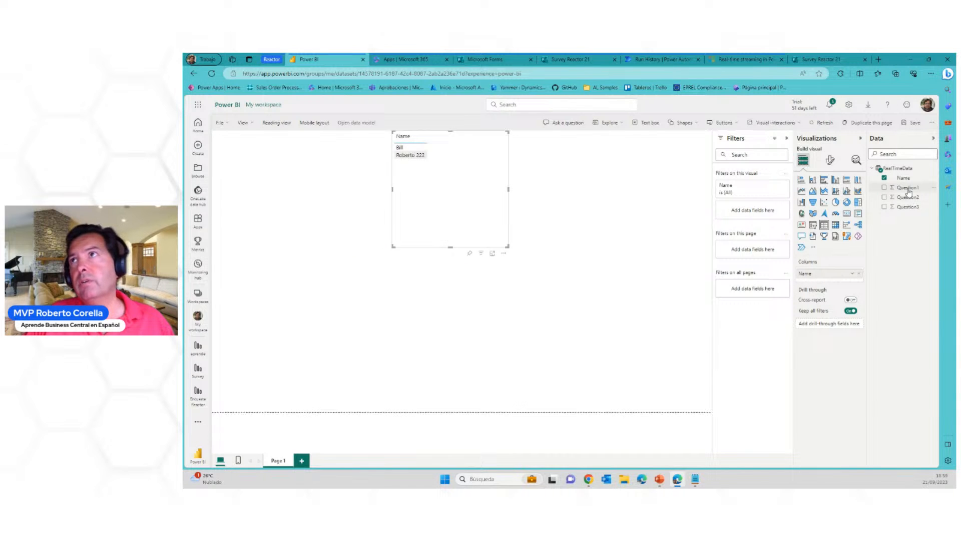
left_click_drag(907, 188, 489, 165)
left_click_drag(907, 197, 490, 158)
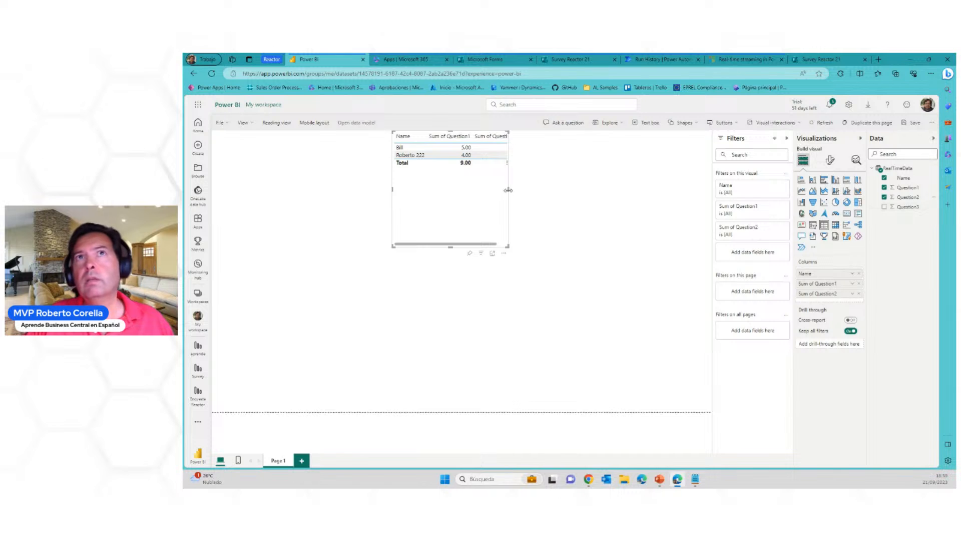
left_click_drag(903, 207, 570, 158)
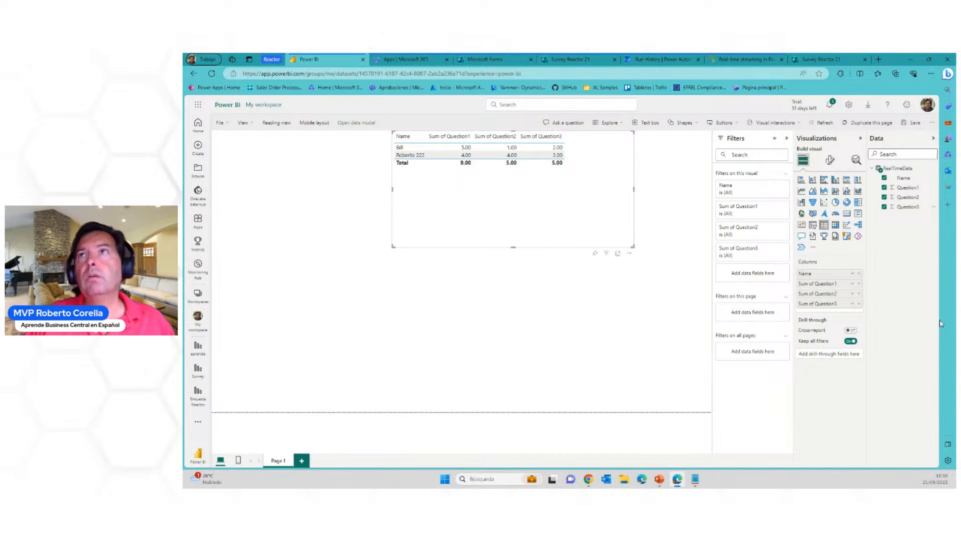
Change the aggregation of Question1, Question2 and Question3 in the table to Average, and deselect the table
left_click(853, 284)
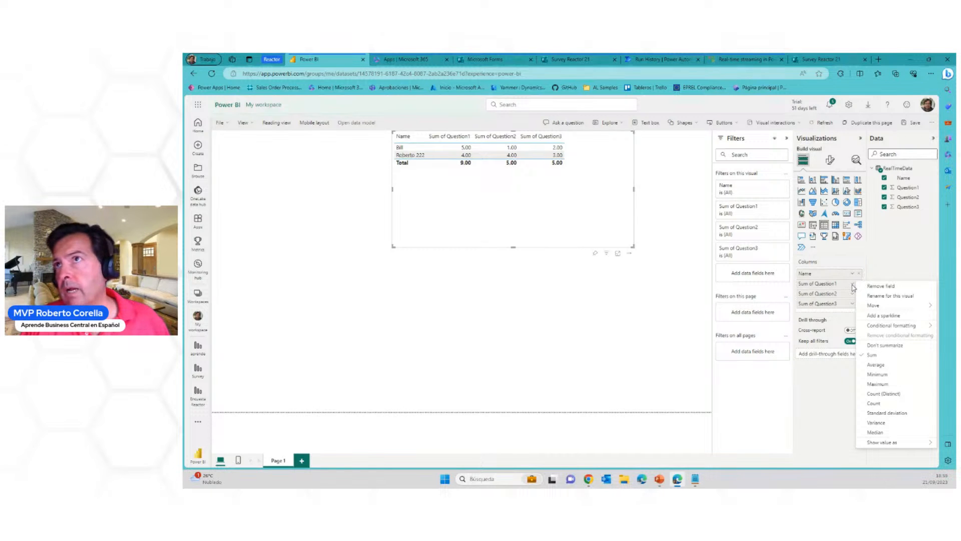
left_click(877, 365)
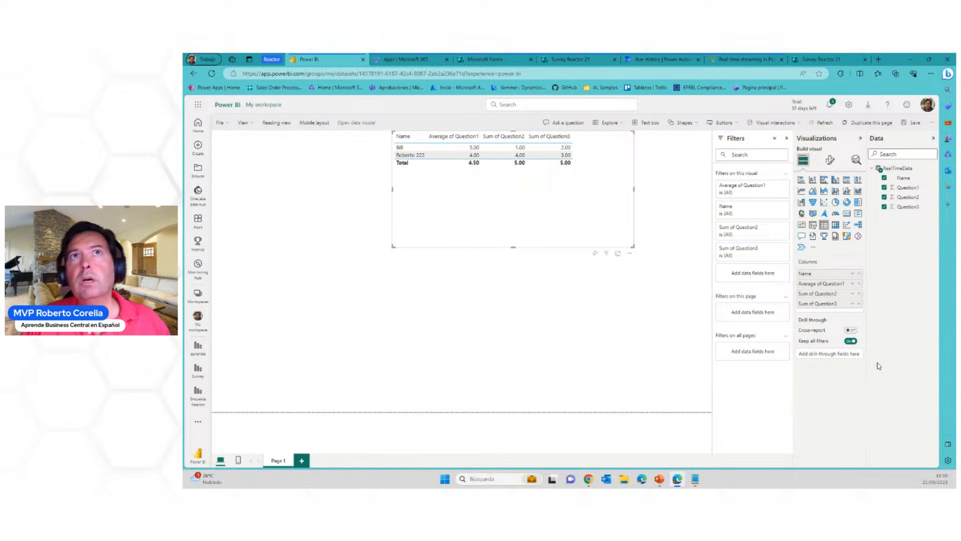
left_click(852, 293)
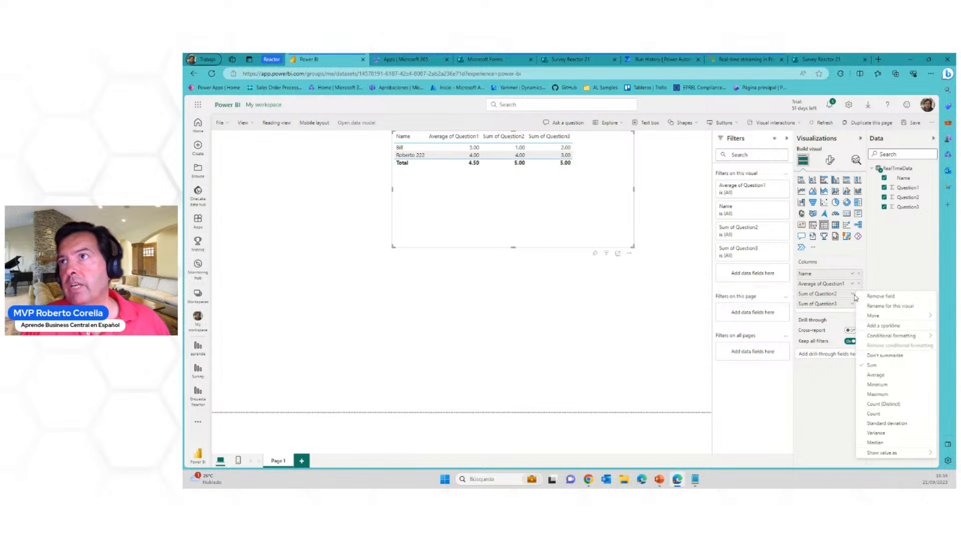
left_click(881, 375)
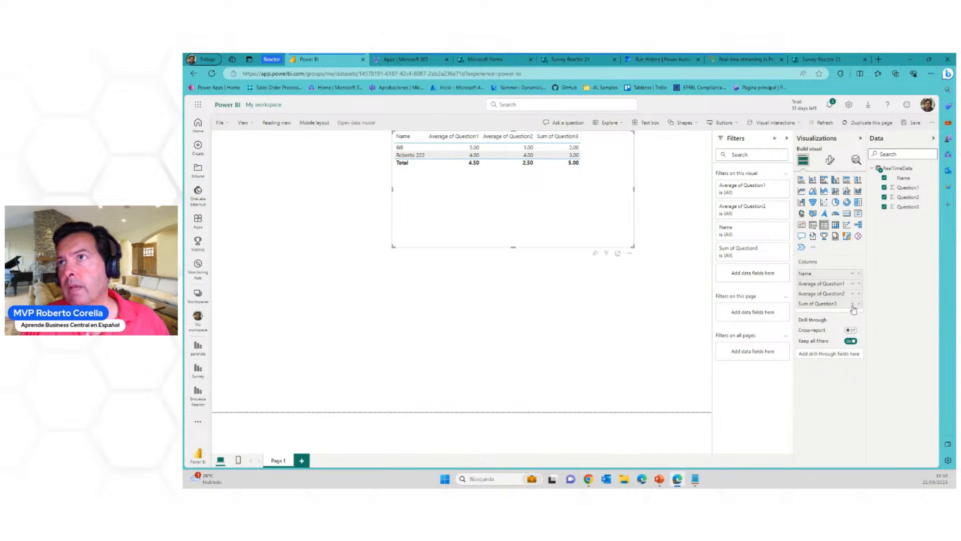
left_click(852, 304)
left_click(882, 225)
left_click(579, 306)
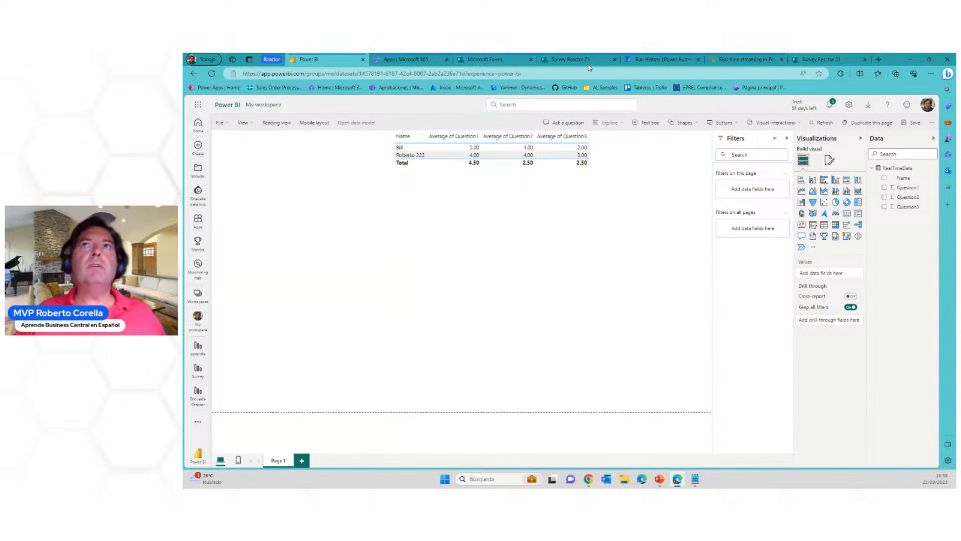
Get the survey's response link from Microsoft Forms and load it in the browser tab that holds the submitted response
left_click(573, 59)
left_click(718, 210)
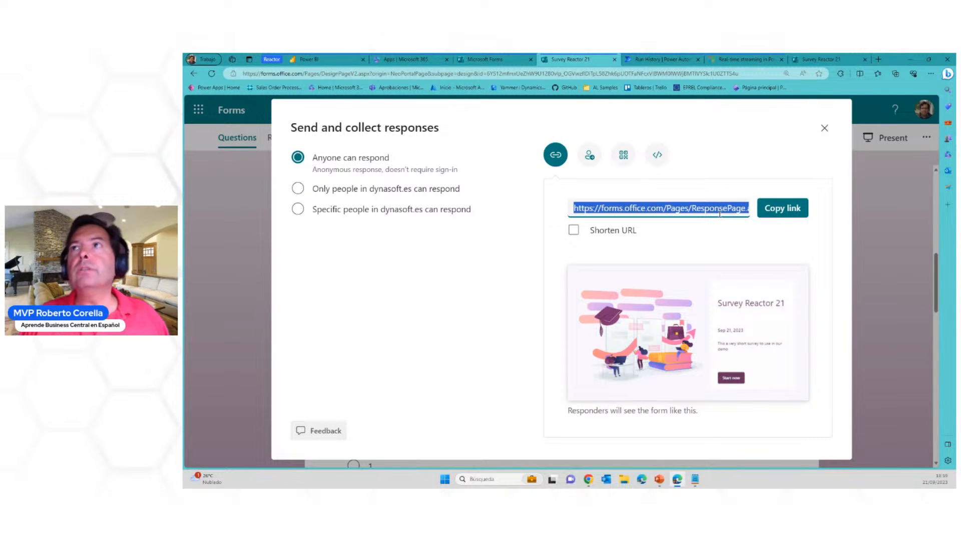
left_click(820, 59)
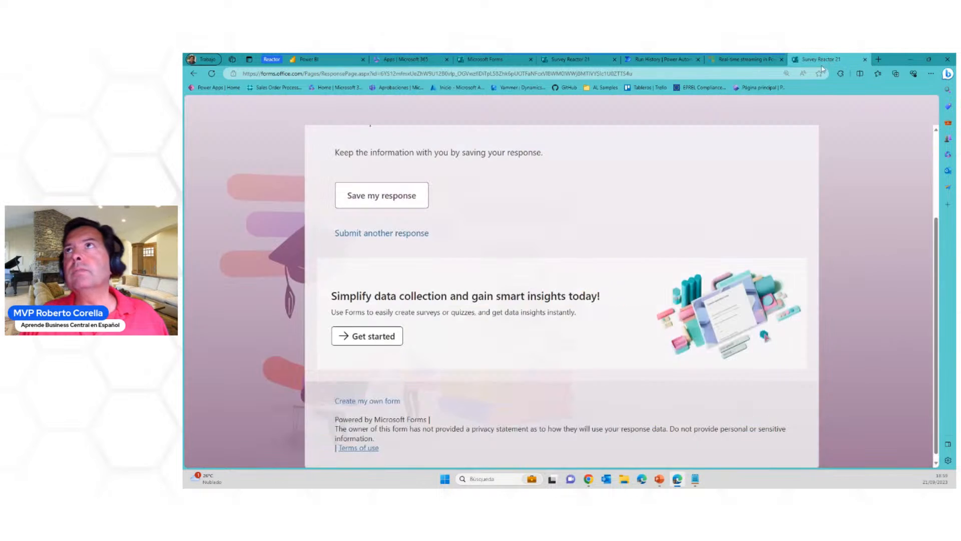
left_click(715, 76)
key("ctrl+v")
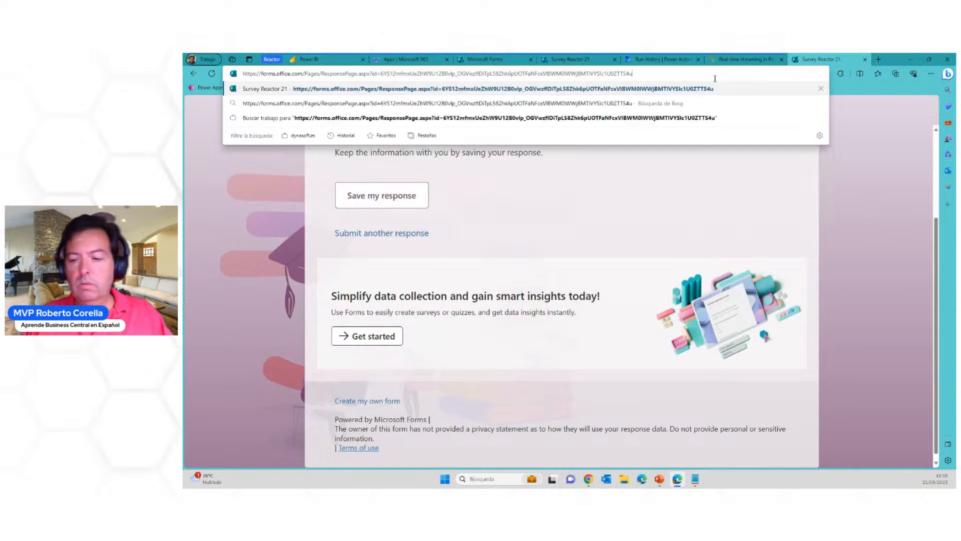
key("Return")
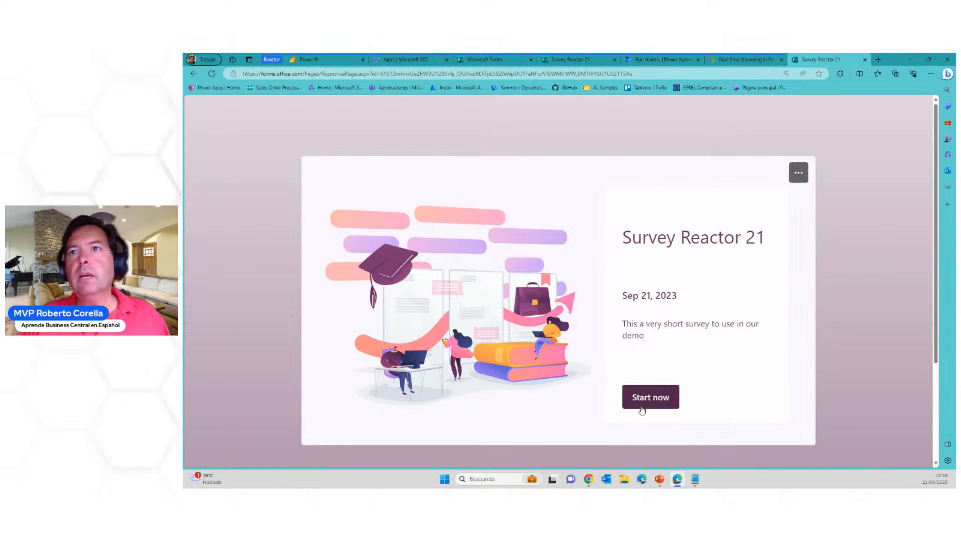
Start the survey, enter the respondent's name, answer 3, 1 and 3 to the three questions, and submit the response
left_click(639, 404)
left_click(435, 257)
type("Anne")
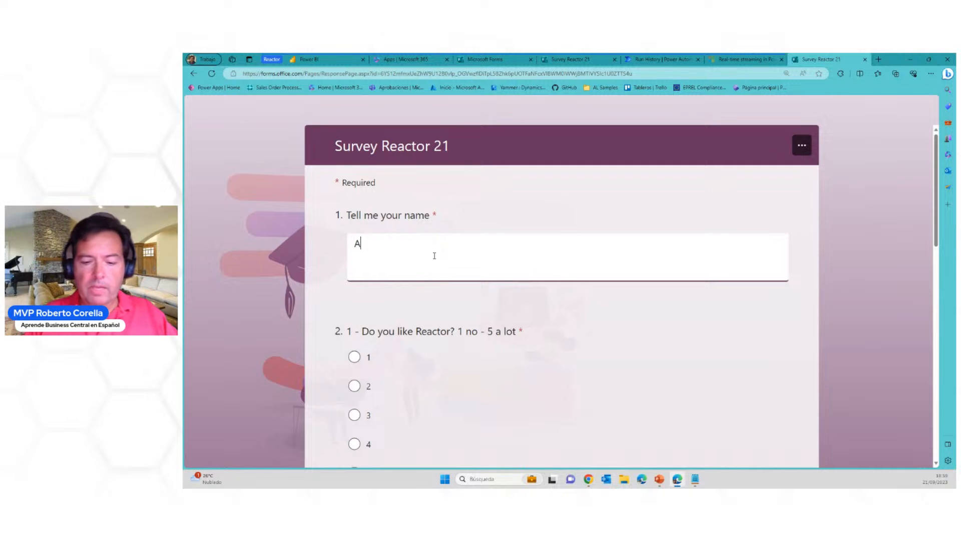
left_click(354, 414)
scroll(431, 404, "down", 3)
left_click(355, 401)
scroll(426, 405, "down", 4)
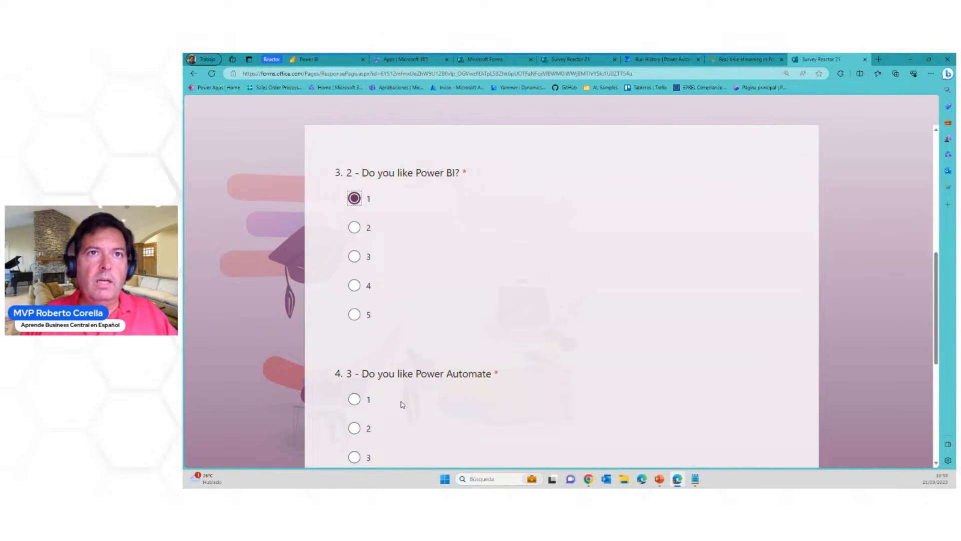
left_click(354, 456)
scroll(431, 436, "down", 4)
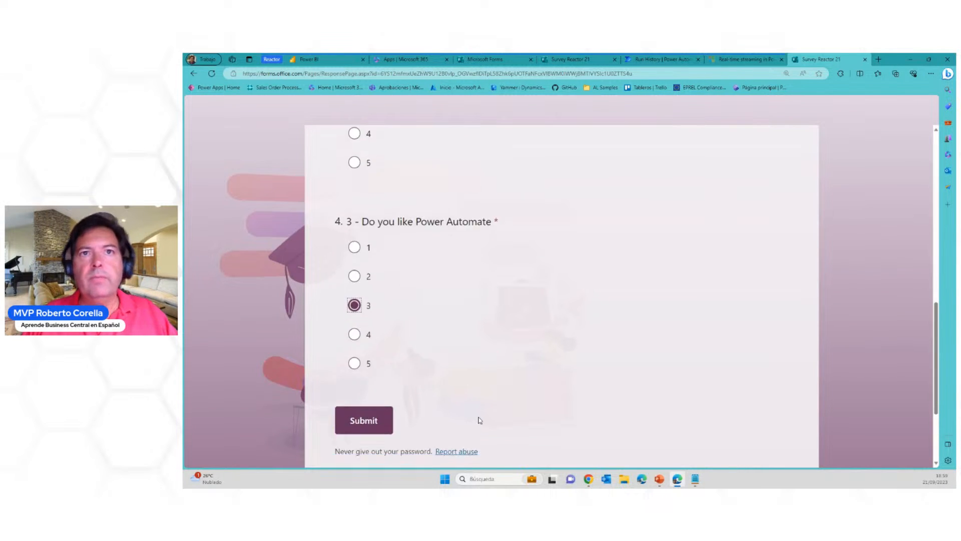
left_click(360, 421)
Check the Power BI report table and the survey tabs for the new response, and review the Reactor Survey 21 - demo flow's run history
left_click(328, 59)
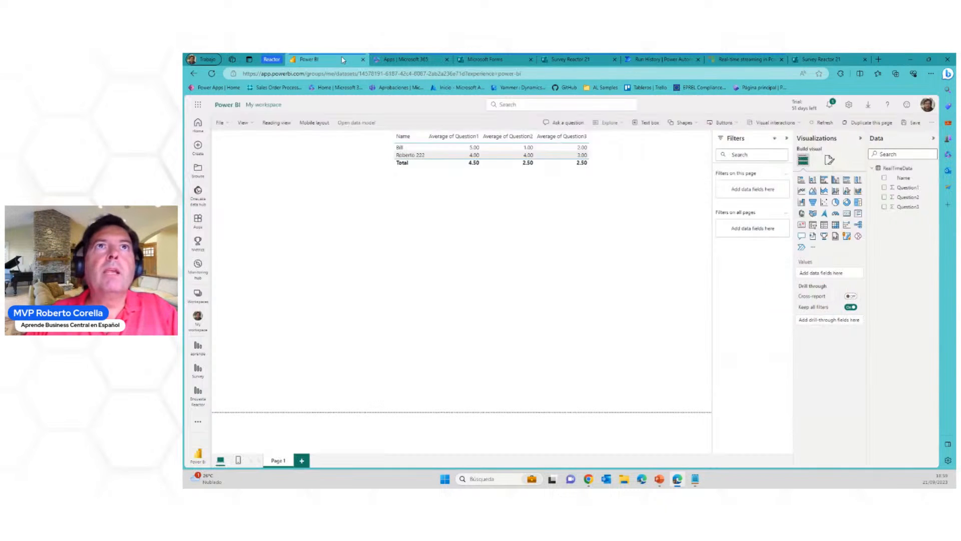
left_click(570, 59)
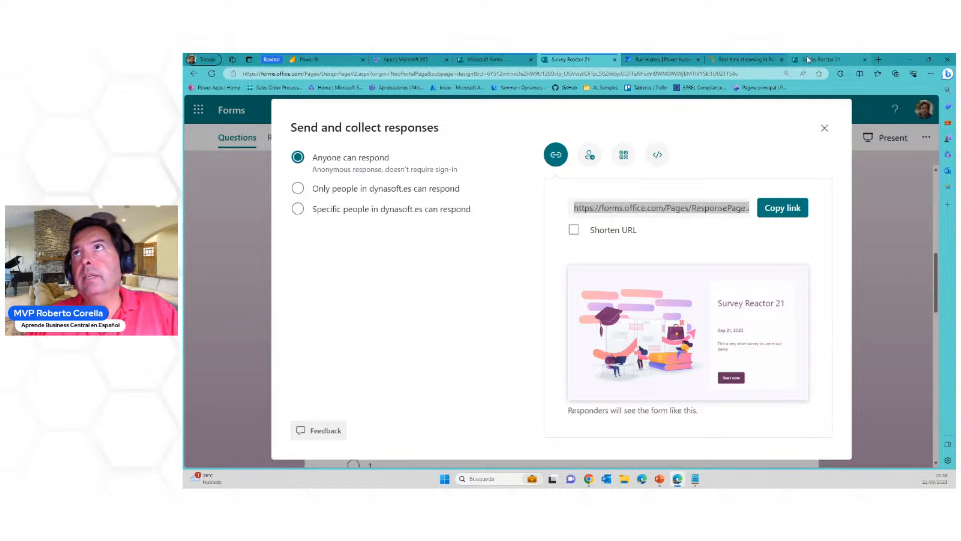
left_click(821, 59)
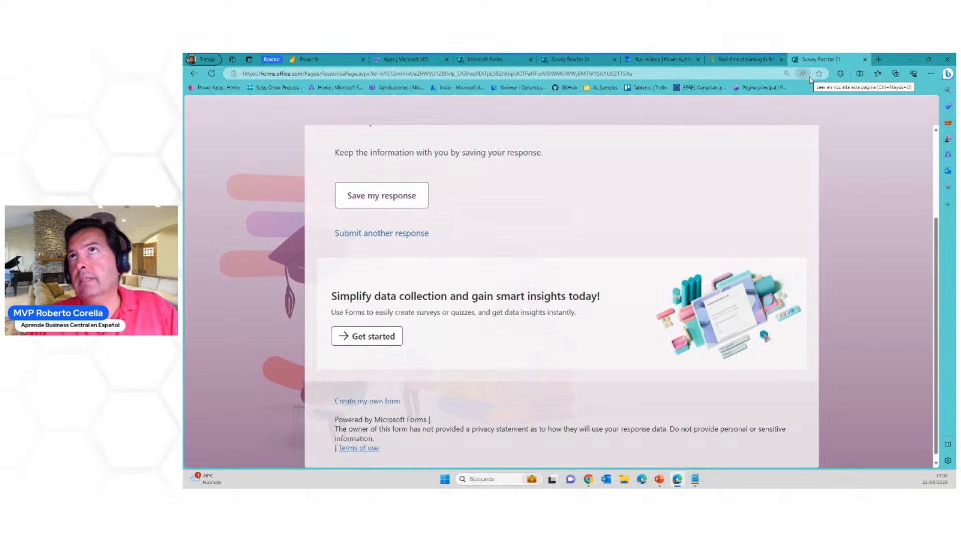
left_click(755, 61)
left_click(684, 59)
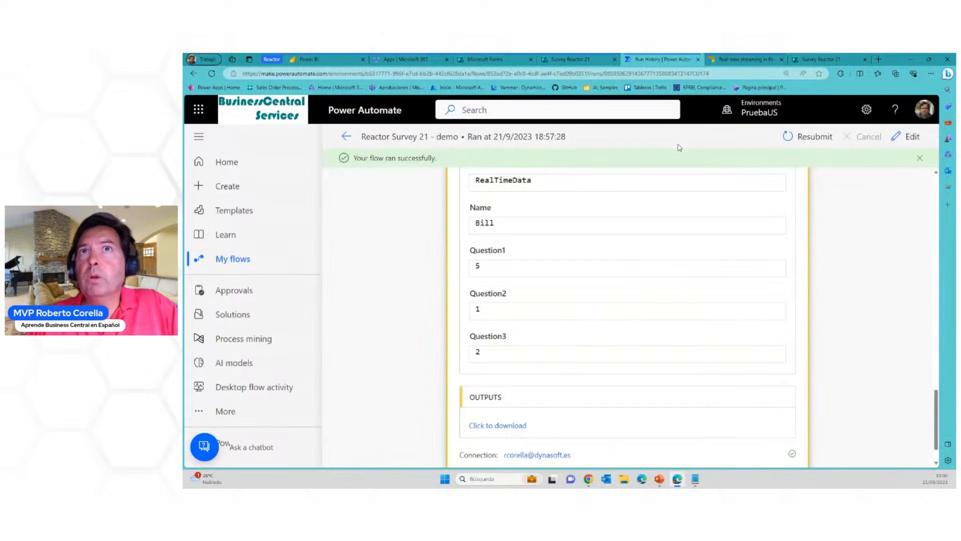
left_click(347, 137)
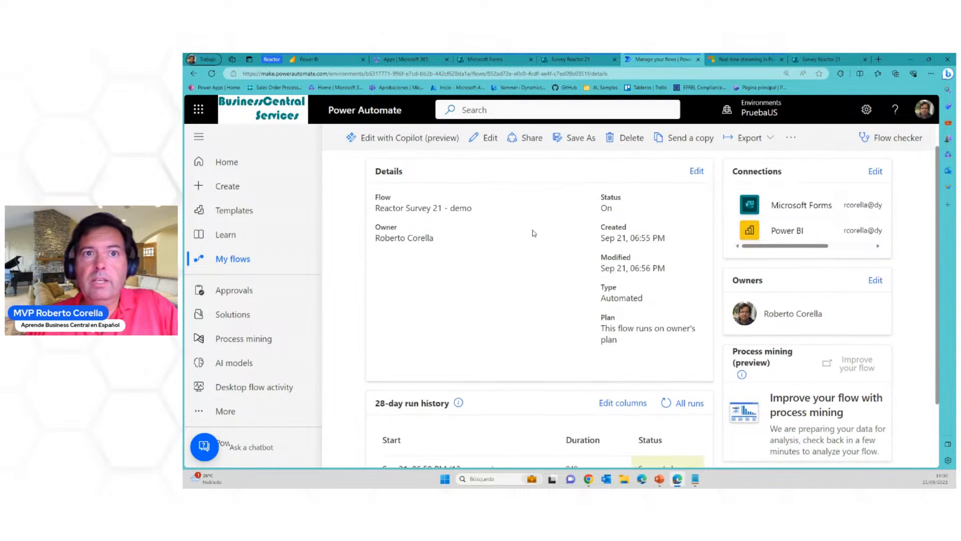
scroll(532, 235, "down", 2)
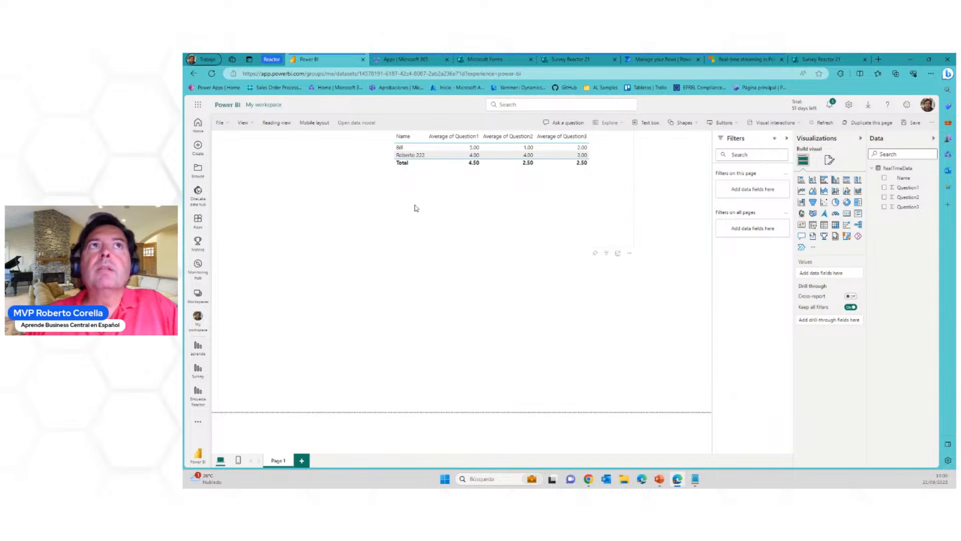
Save the Power BI report as Survey Reactor 21 in My workspace, and reload it to refresh the table
left_click(223, 125)
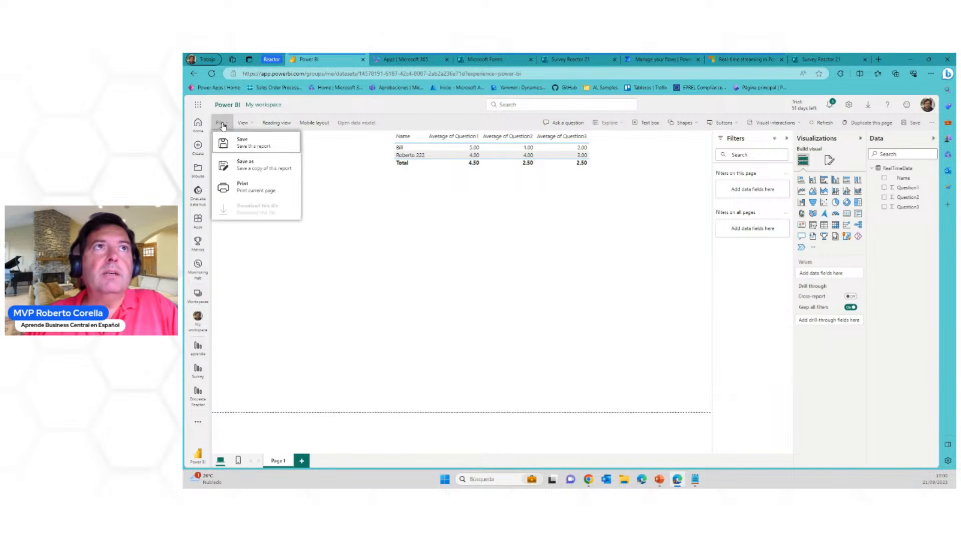
left_click(239, 145)
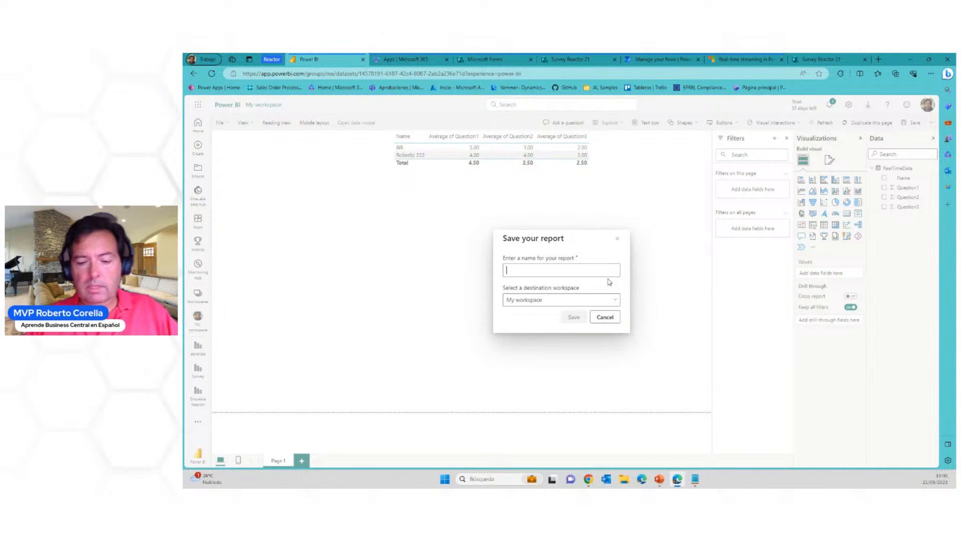
type("Survey")
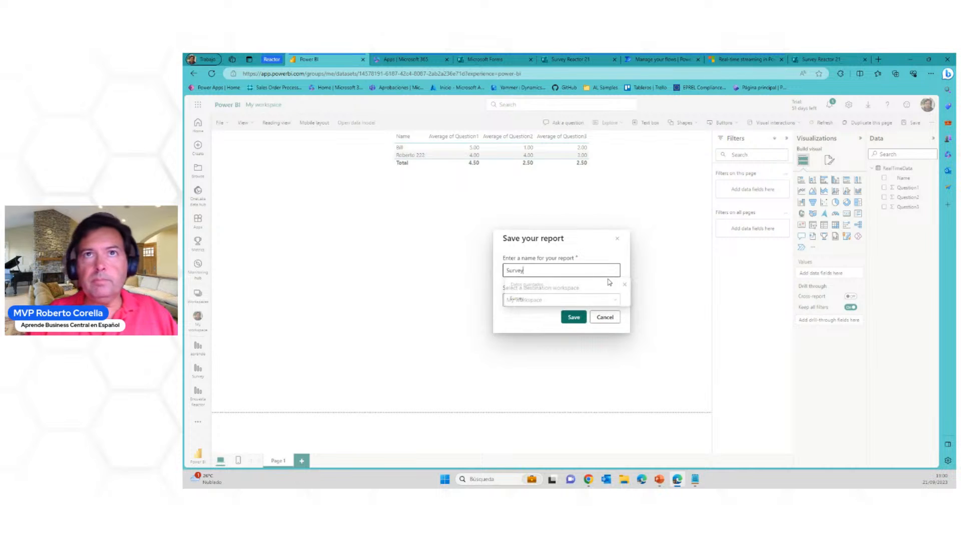
type(" Reactor 21")
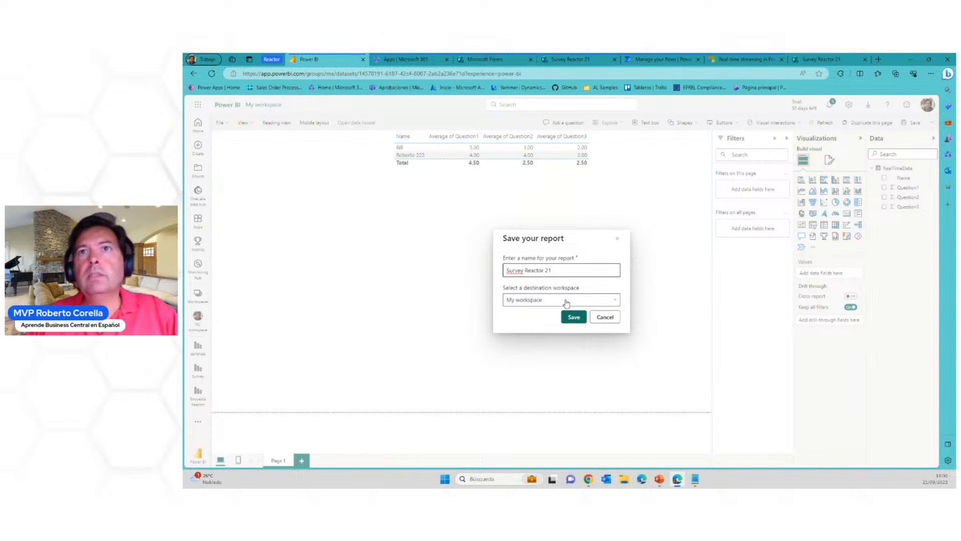
left_click(573, 317)
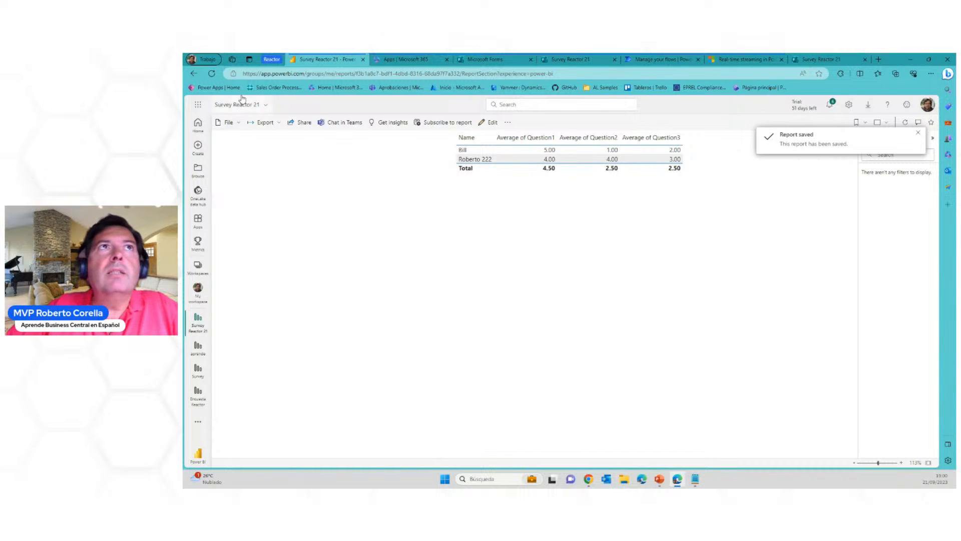
left_click(212, 74)
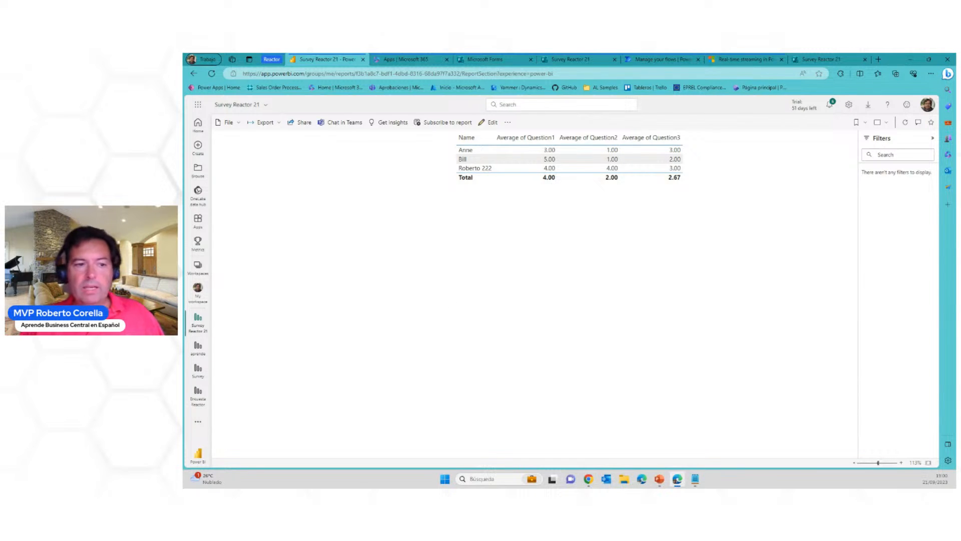
key("alt+Tab")
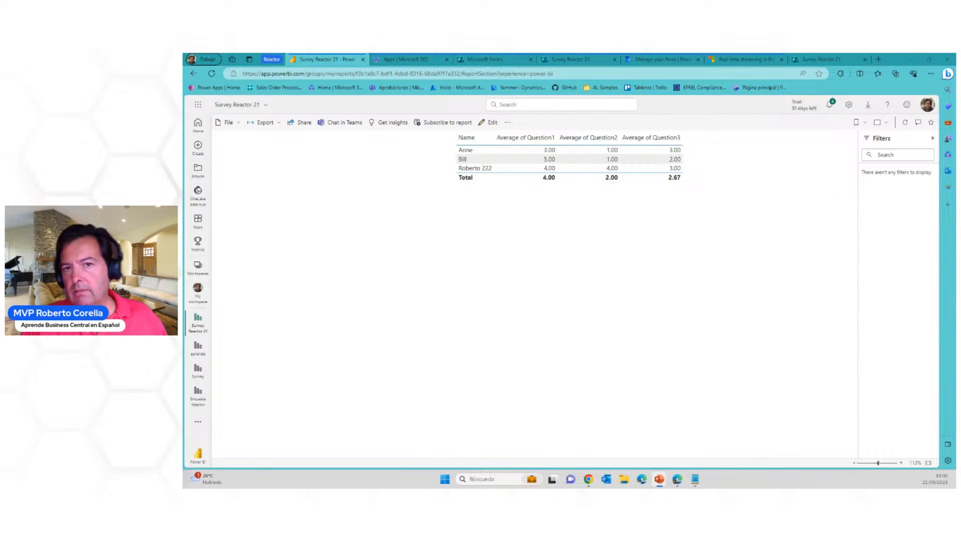
key("shift+F5")
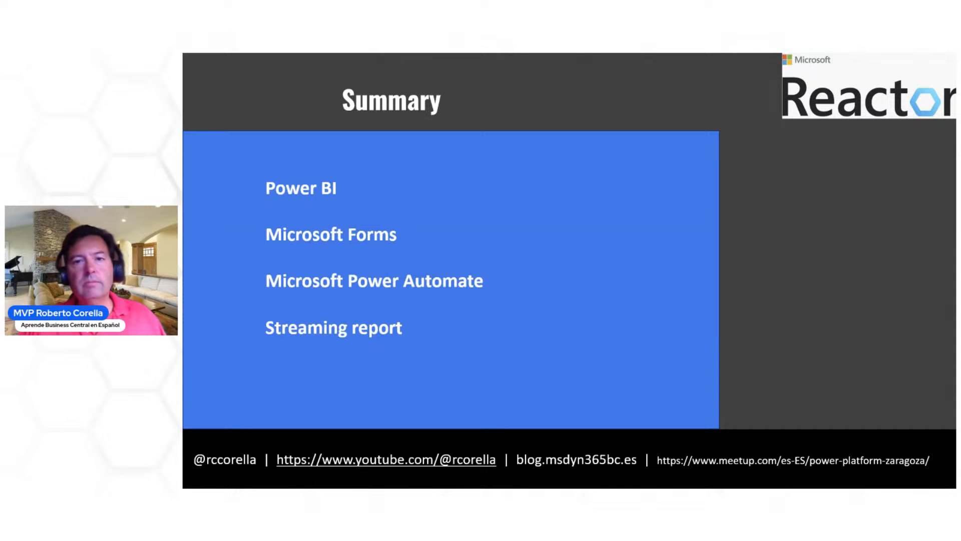
key("Right")
key("Right")
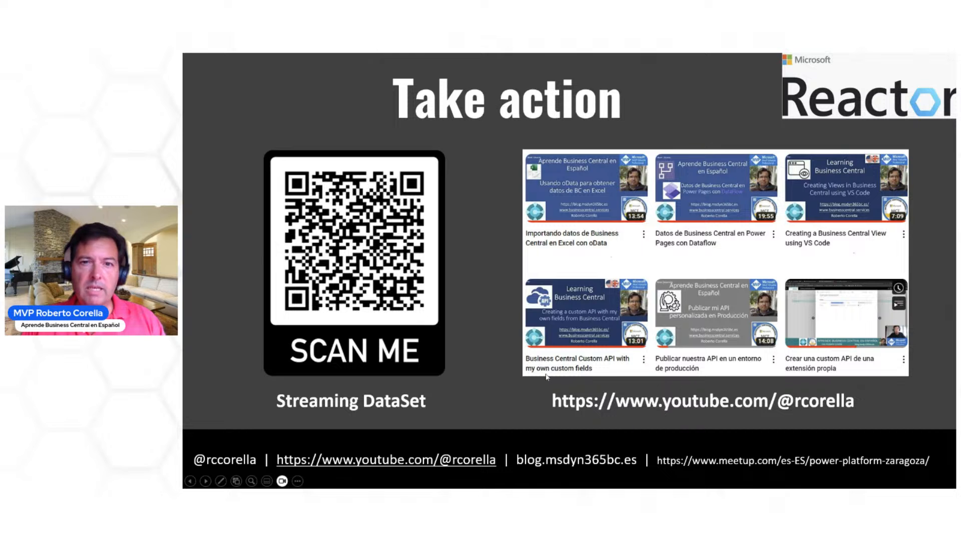
left_click(506, 321)
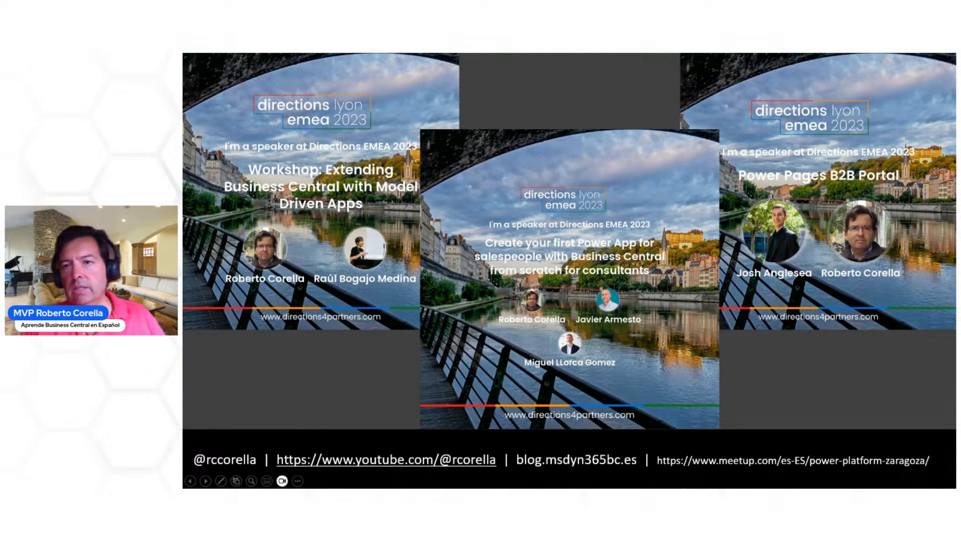
key("Right")
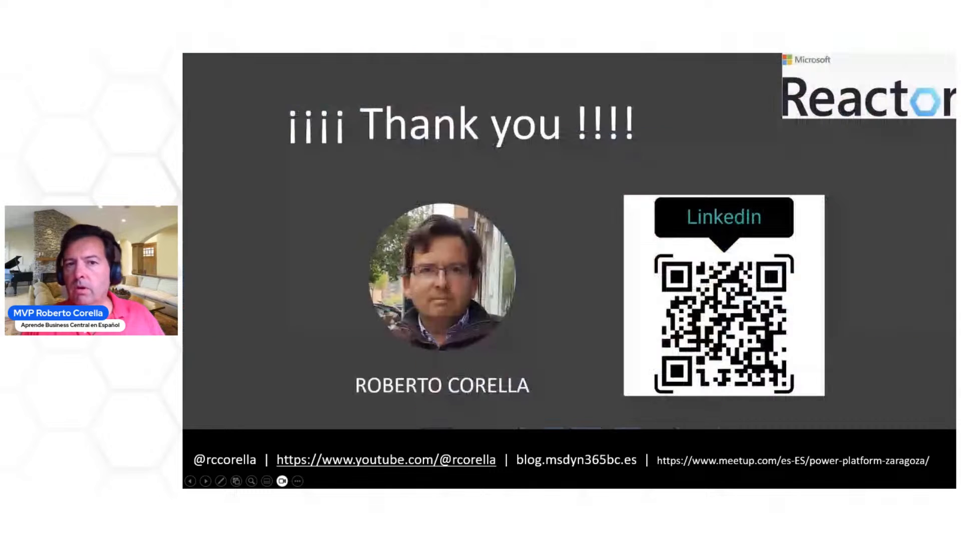